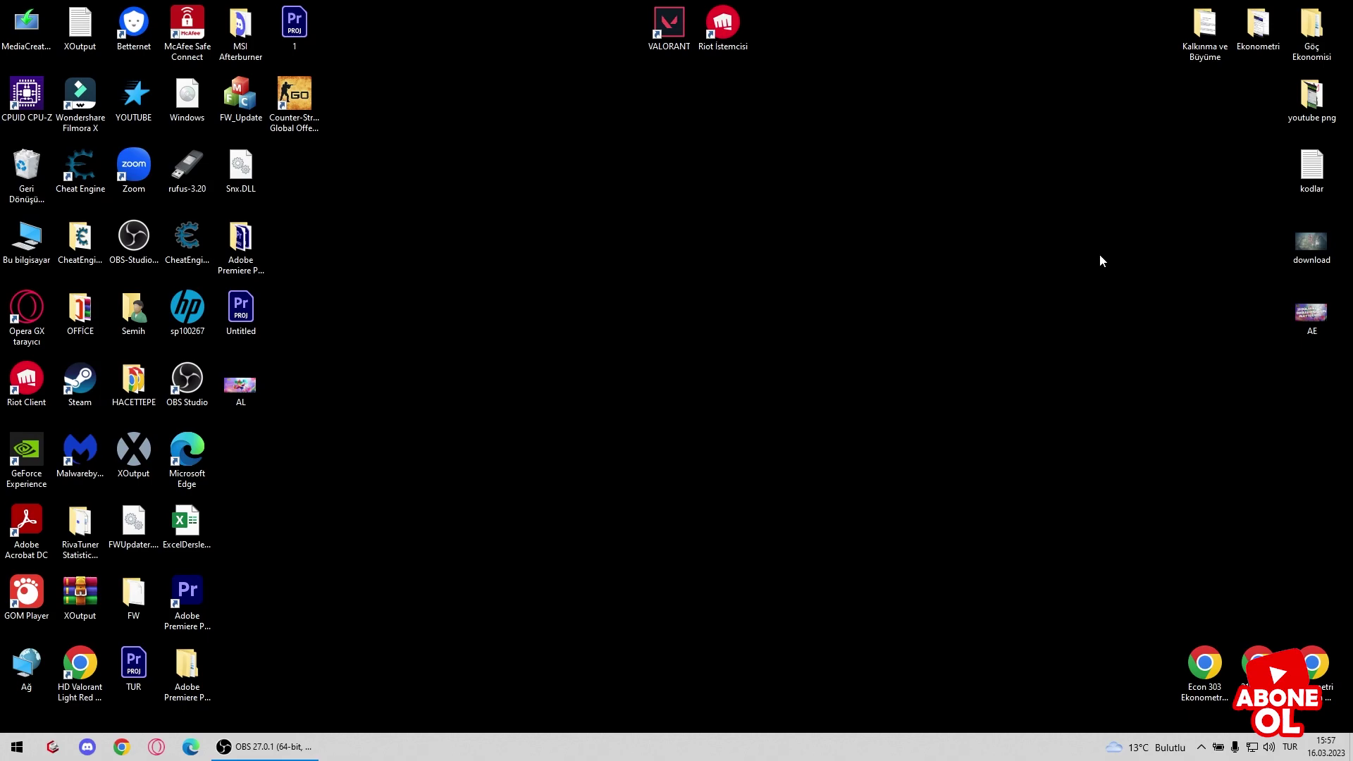
- Open the system protection settings for creating a restore point (Geri yükleme noktası oluştur), view them, and close the dialog without changes
click(16, 746)
text(g)
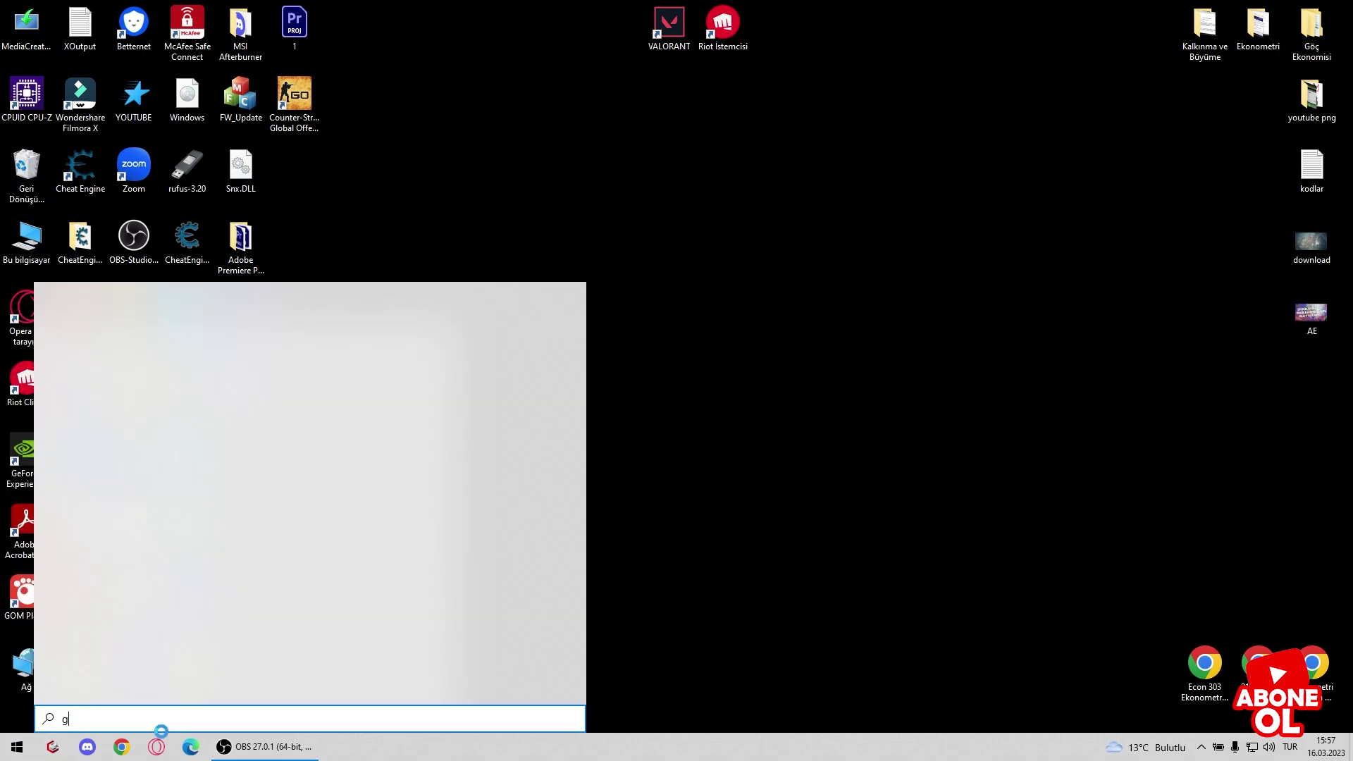
text(eri yü)
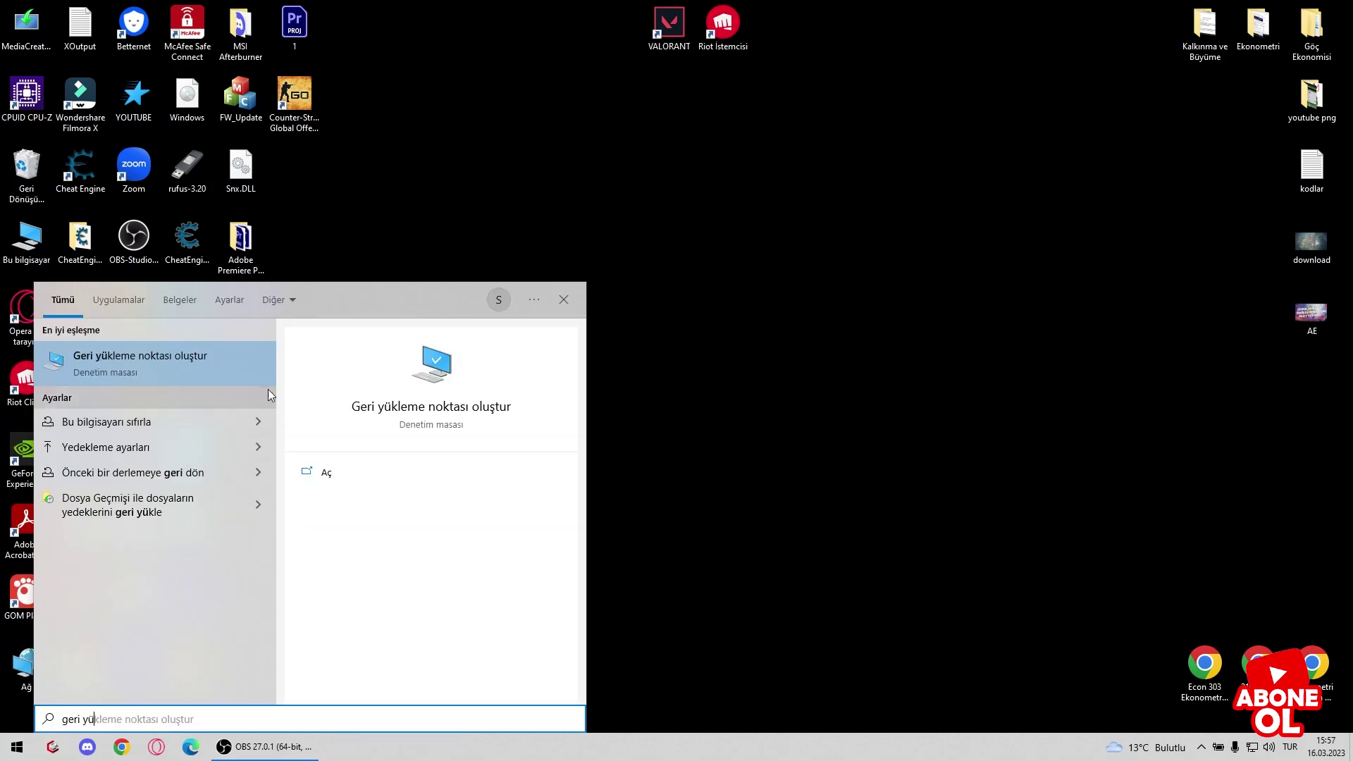
click(422, 470)
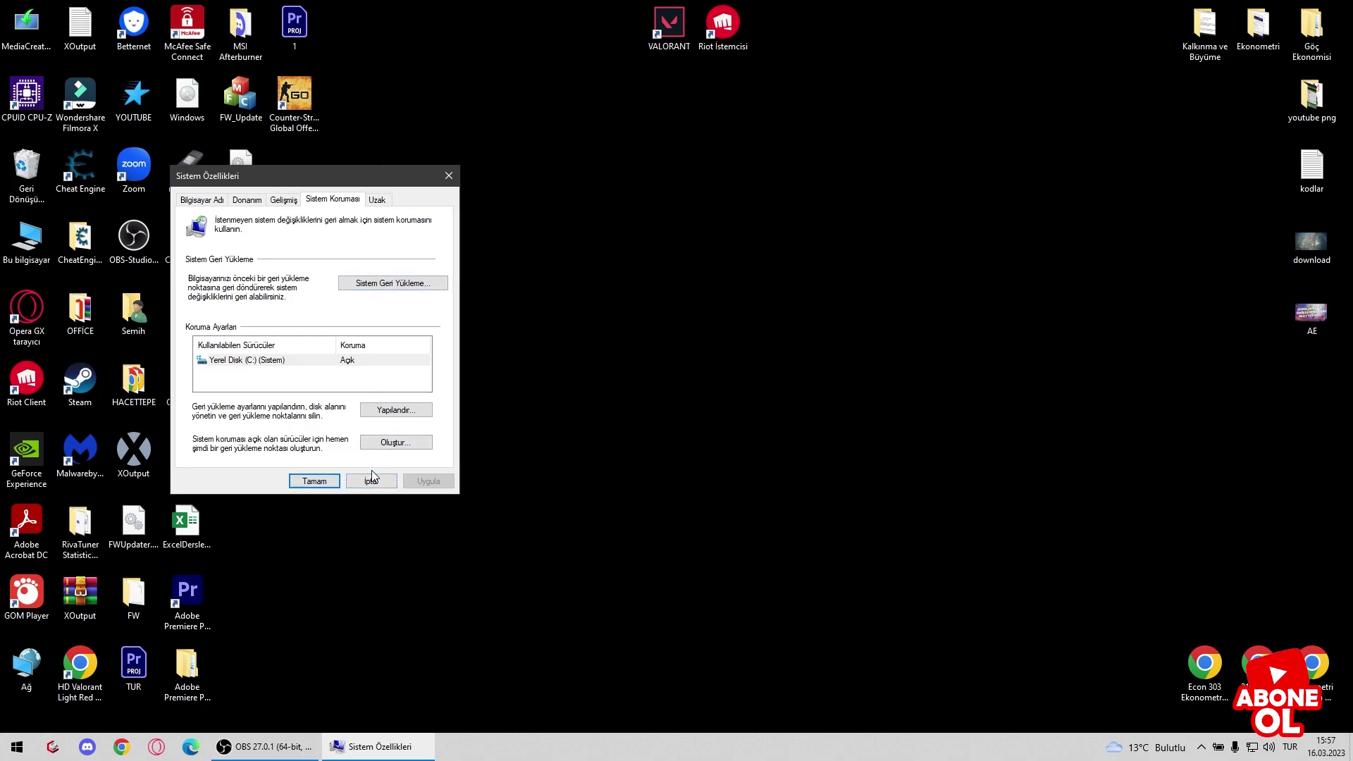
click(392, 483)
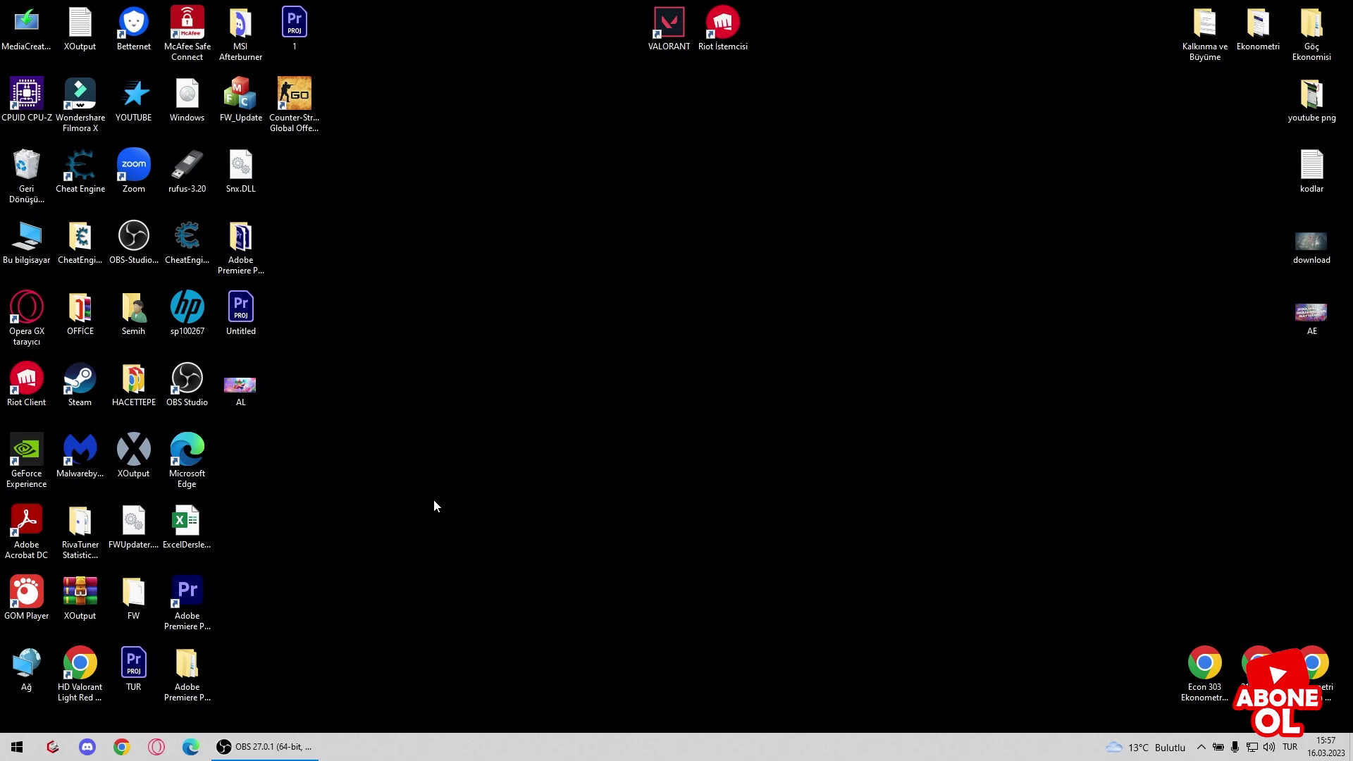
- Find and open the Windows graphics settings page (Grafik ayarları)
key(super)
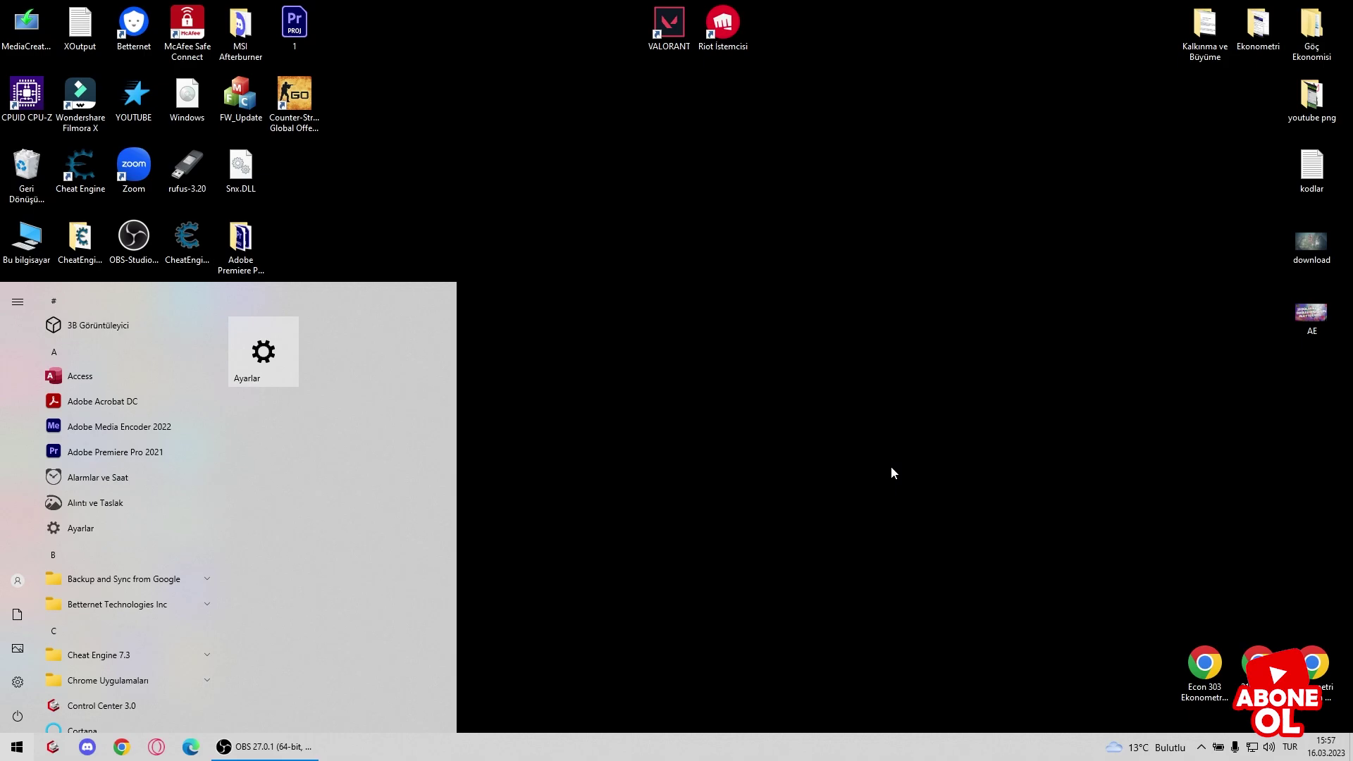
text(graf)
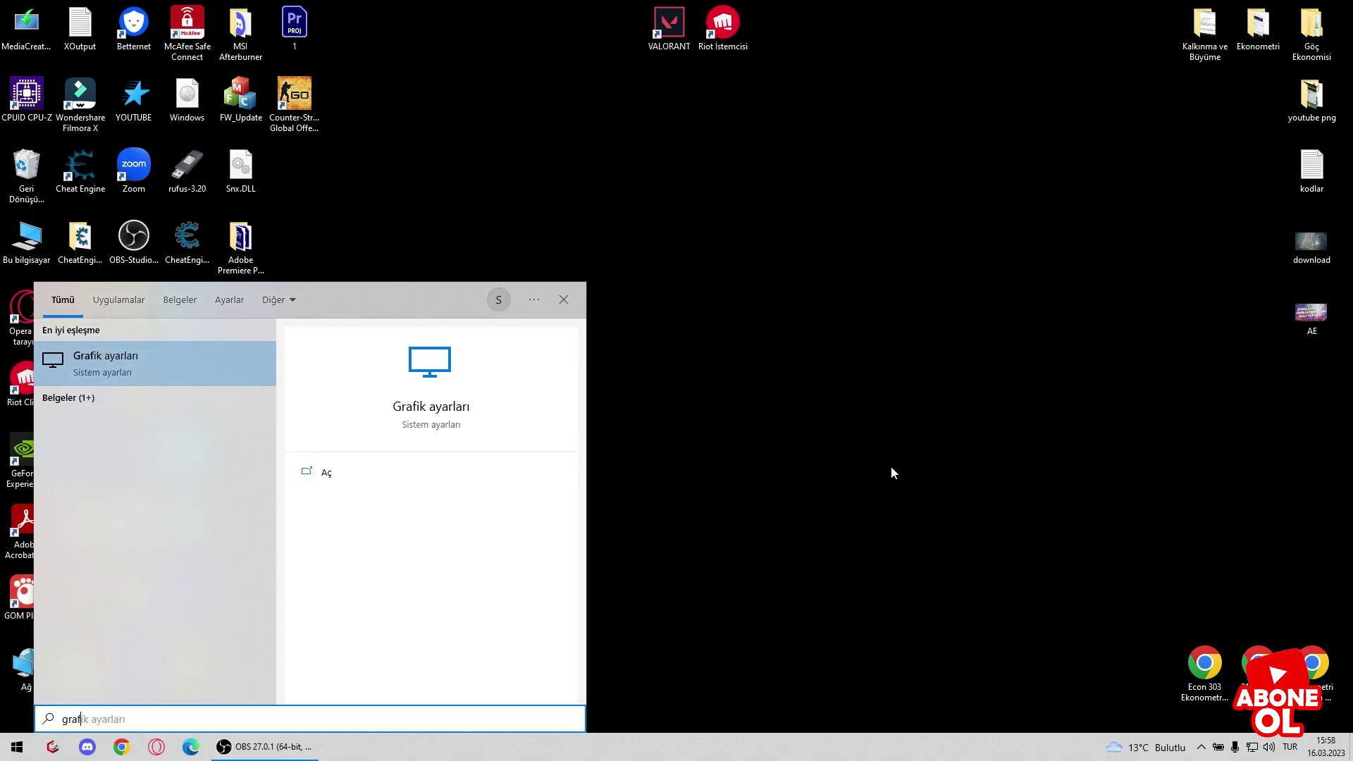
click(419, 471)
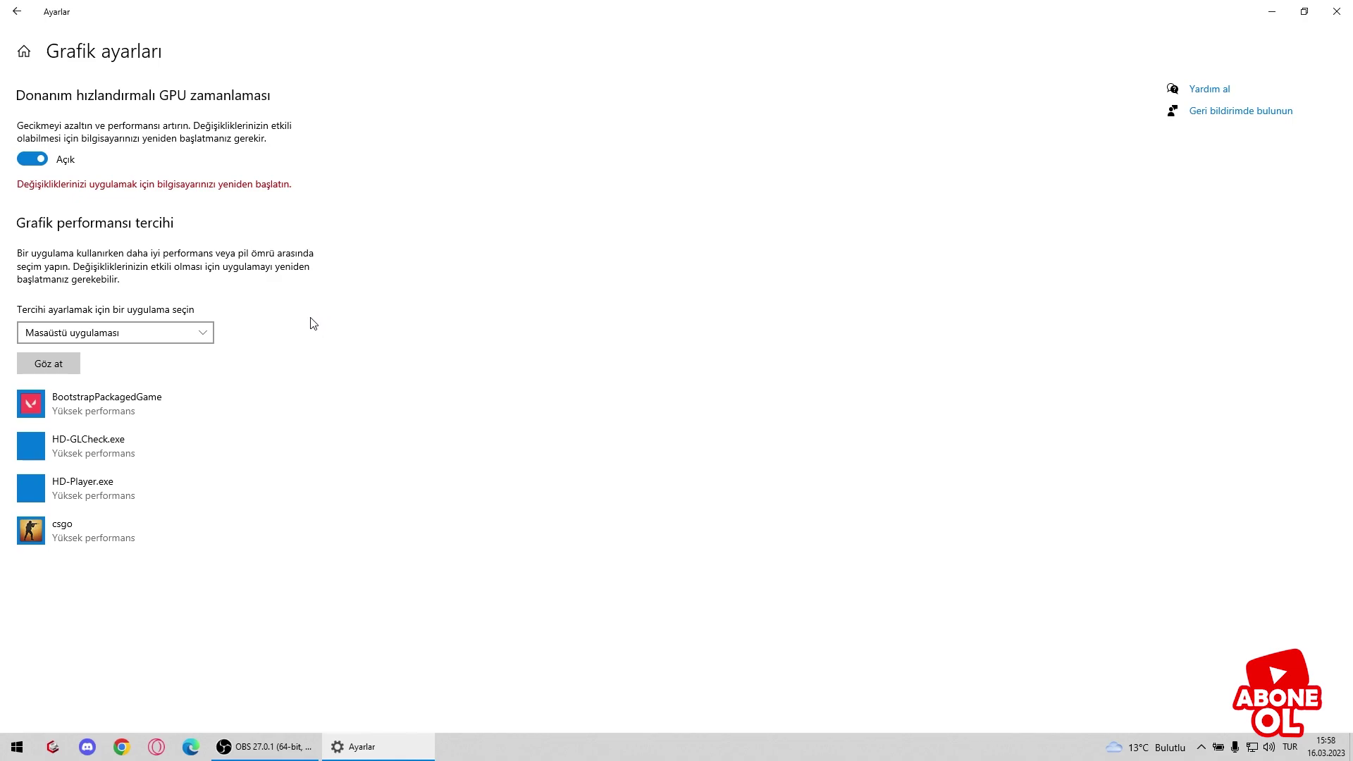
- Browse for a desktop app to add, going to the Steam folder in Program Dosyaları (x86) on drive C
click(60, 357)
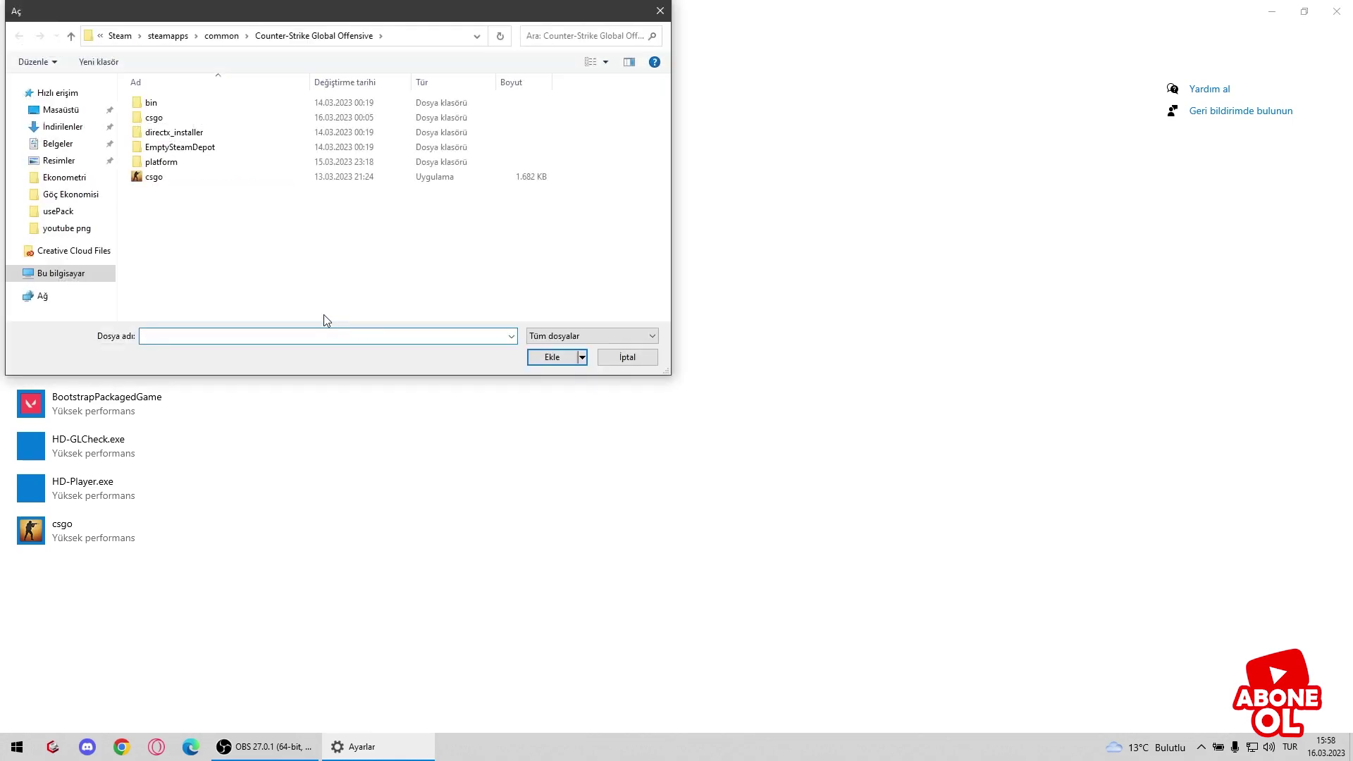
click(60, 273)
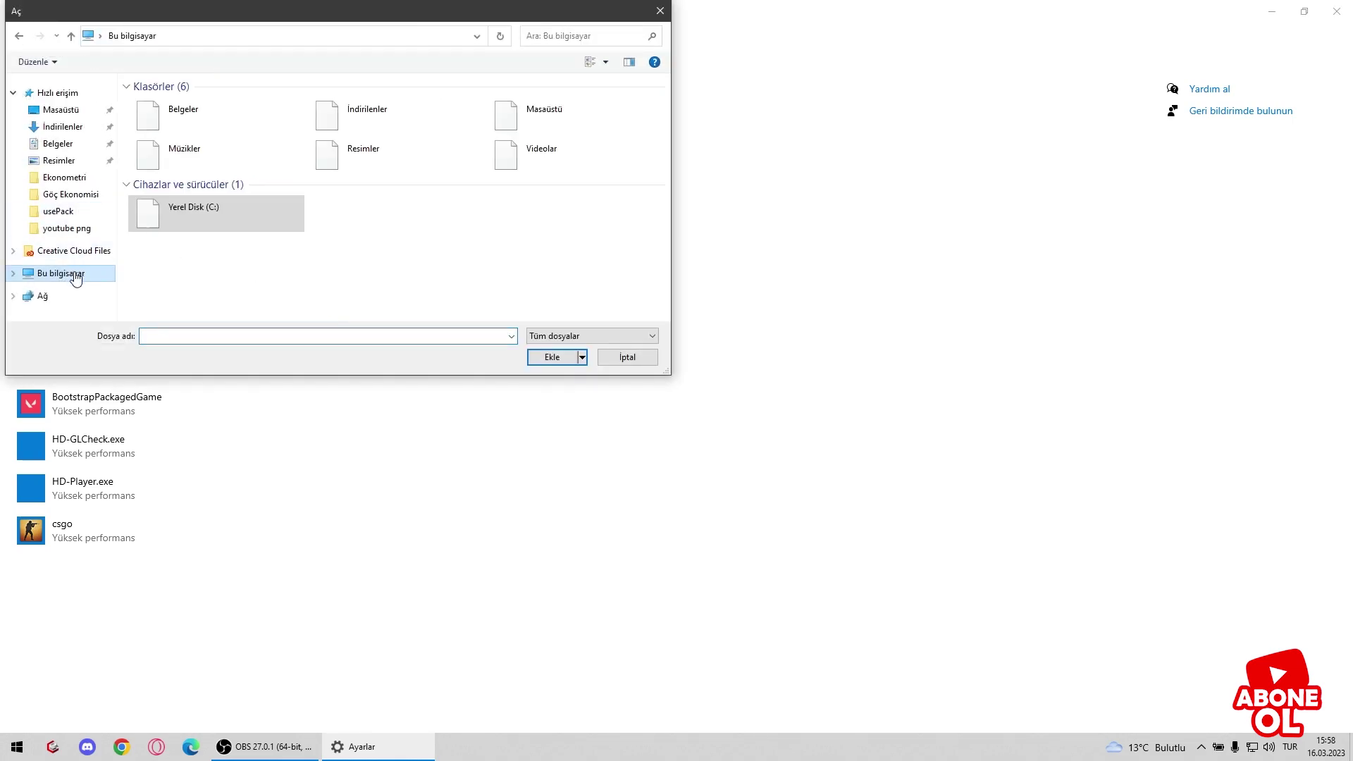
double_click(254, 224)
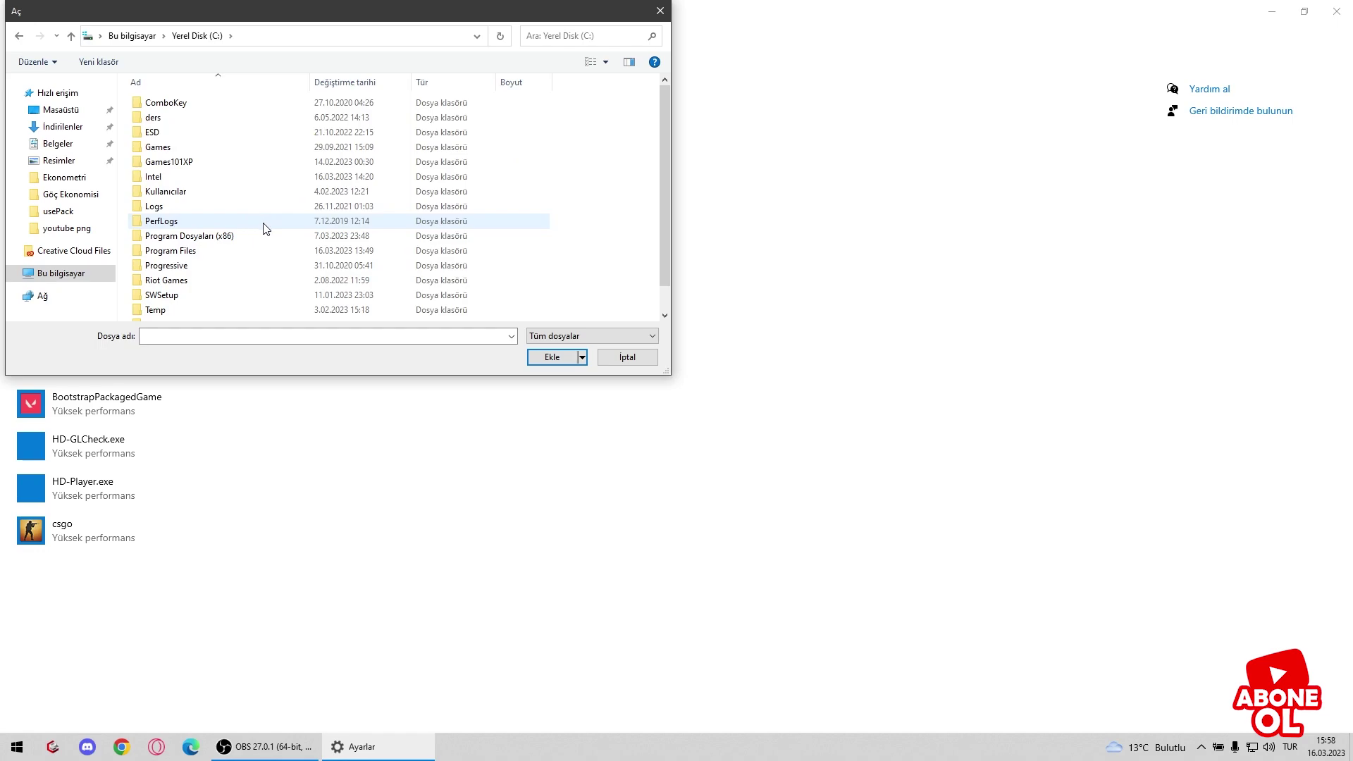
scroll(264, 227, down, 1)
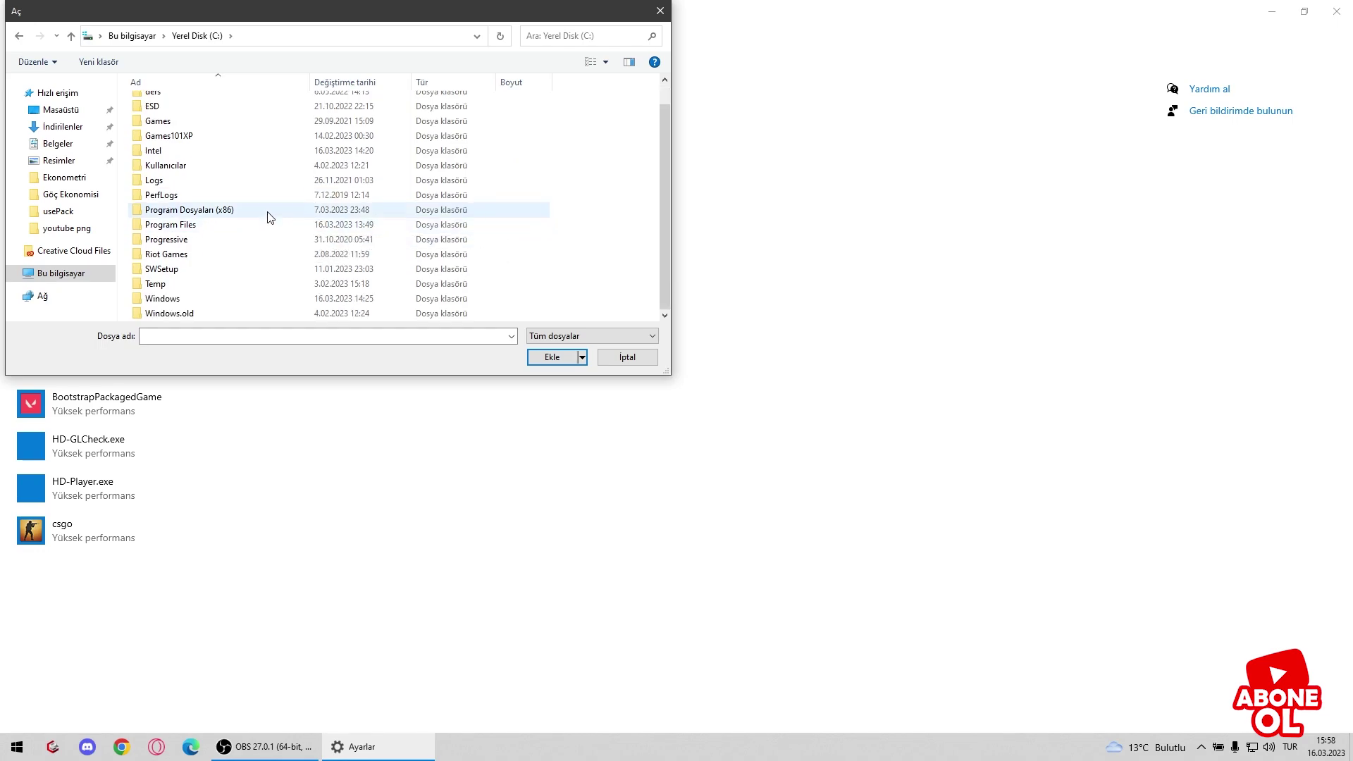
double_click(267, 211)
scroll(307, 224, down, 1)
scroll(306, 224, down, 6)
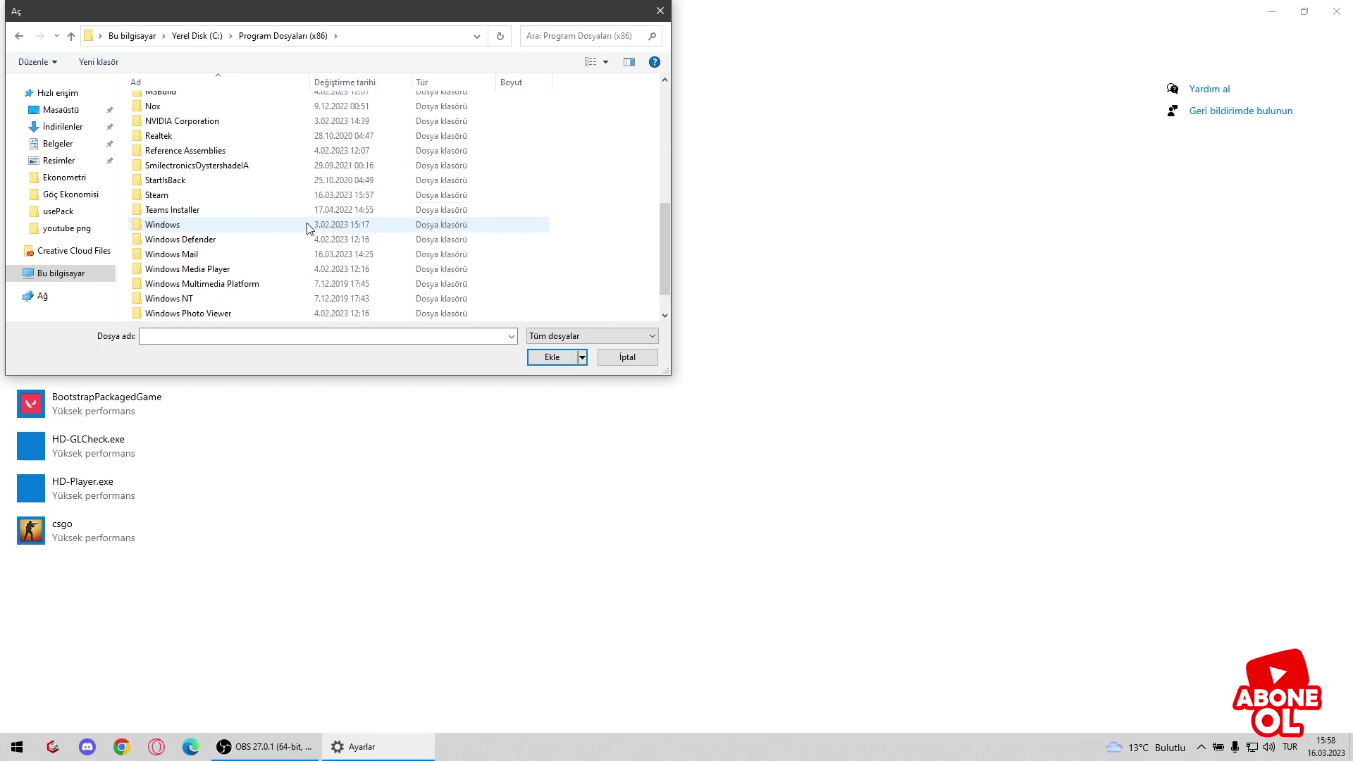
click(191, 200)
double_click(191, 200)
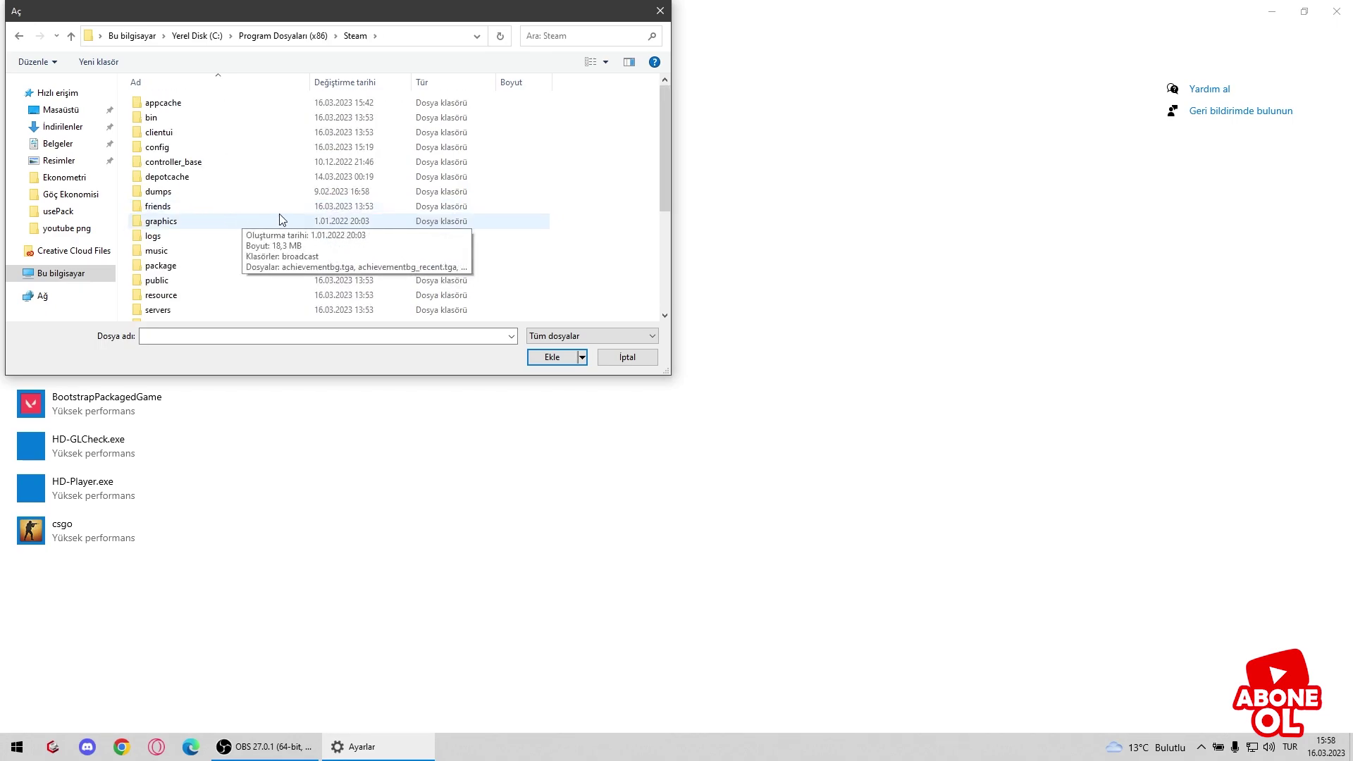
- Add the csgo application from steamapps\common\Counter-Strike Global Offensive to the graphics performance preference list
scroll(281, 220, down, 3)
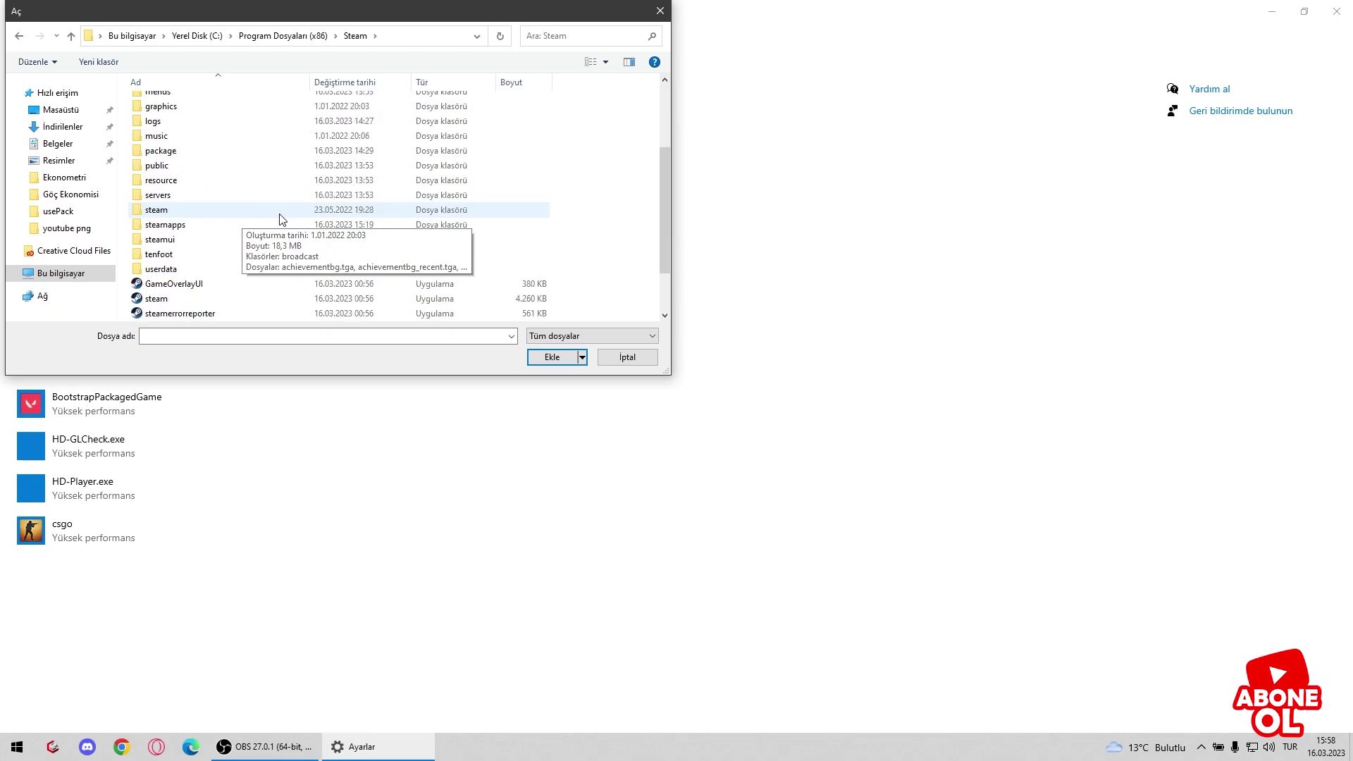
double_click(251, 227)
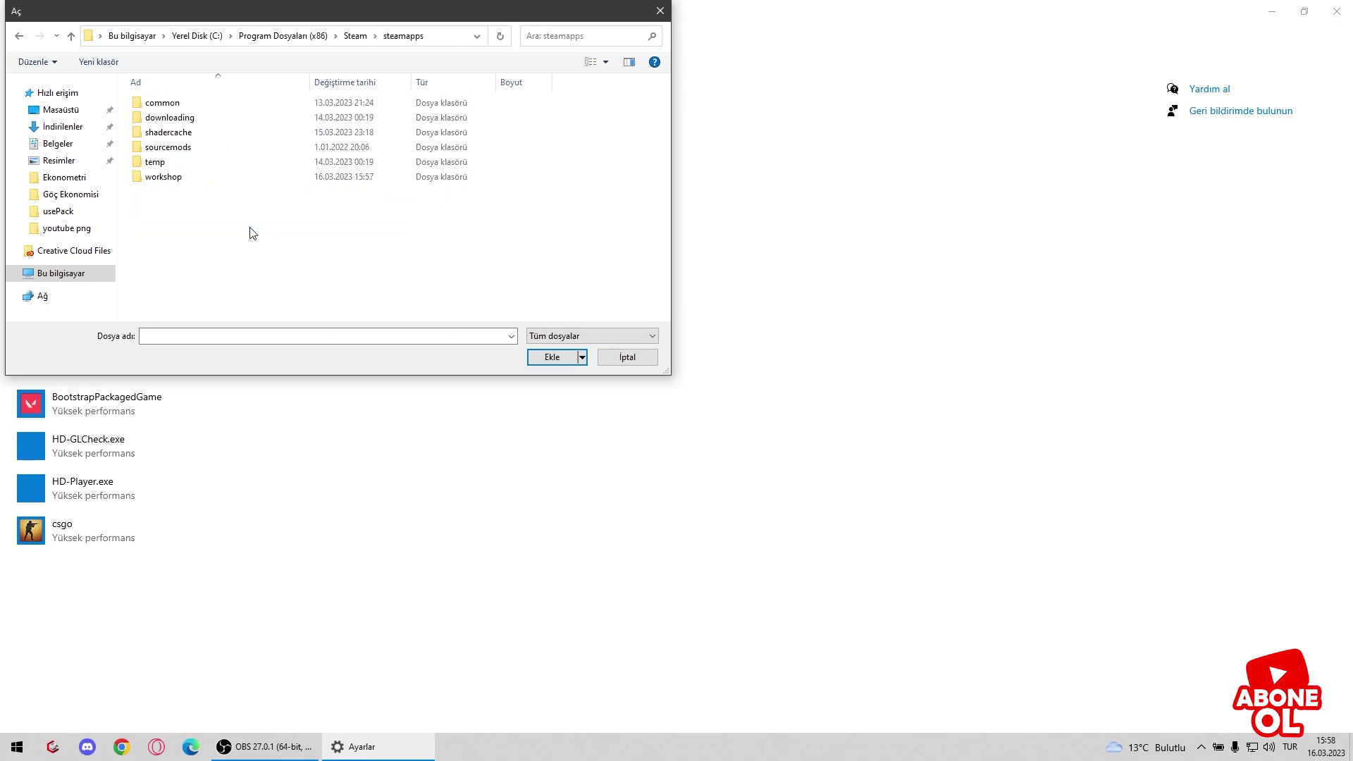
double_click(227, 104)
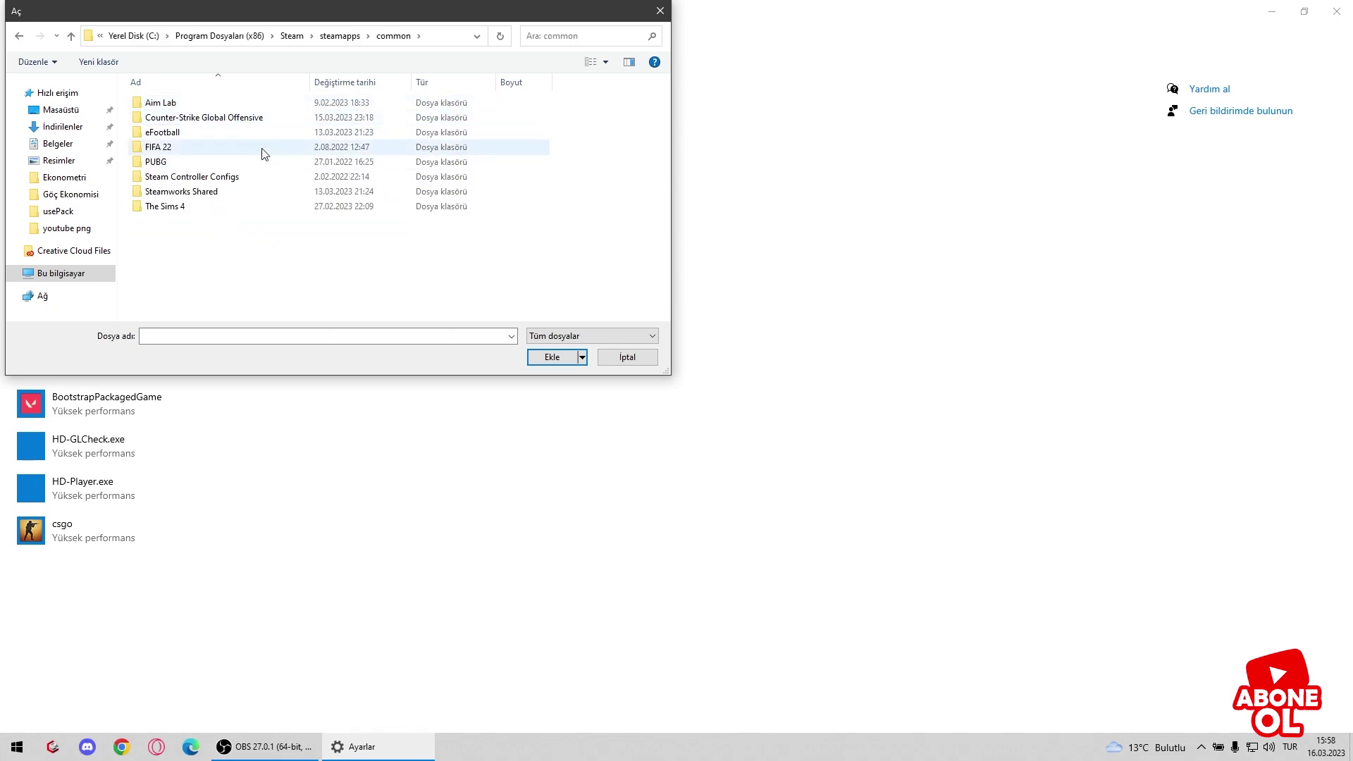
double_click(216, 119)
click(253, 186)
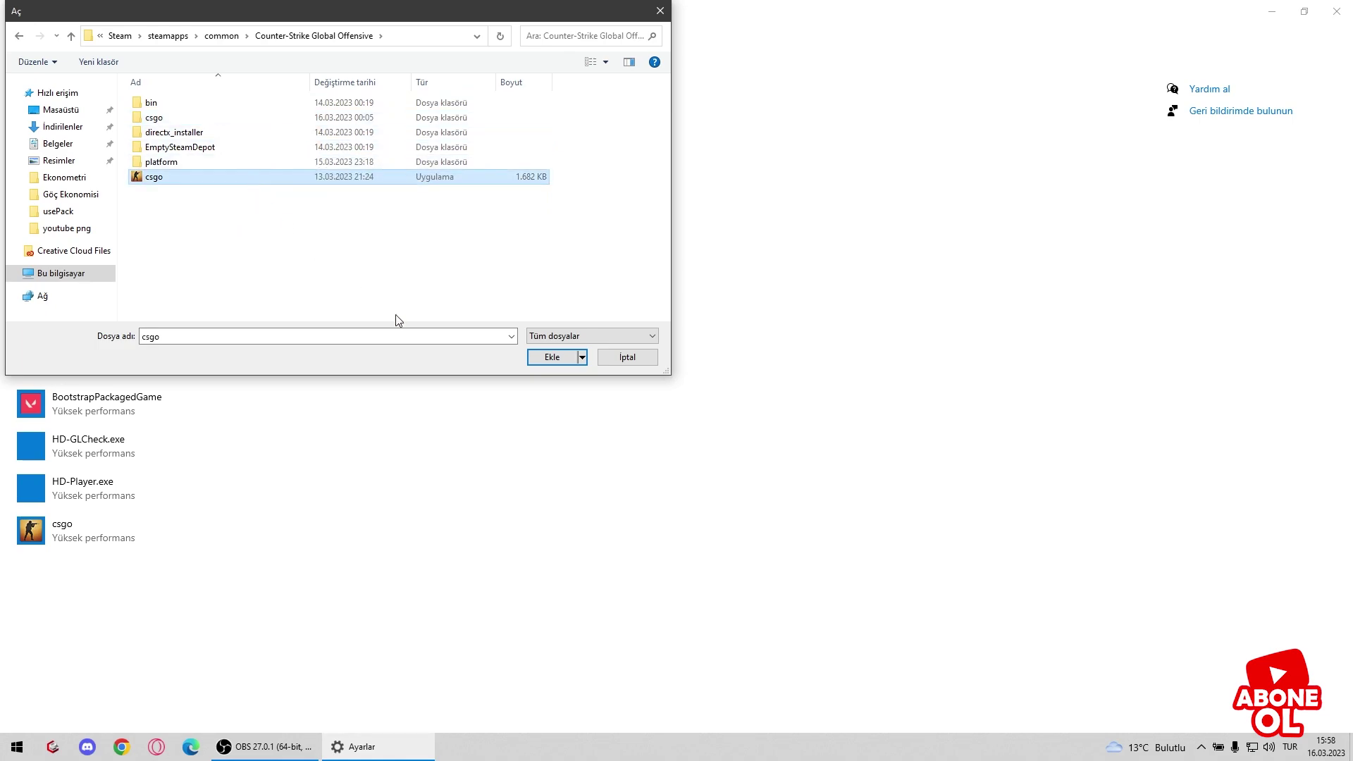
click(549, 358)
- Set the graphics preference of csgo to Yüksek performans and save it
click(201, 547)
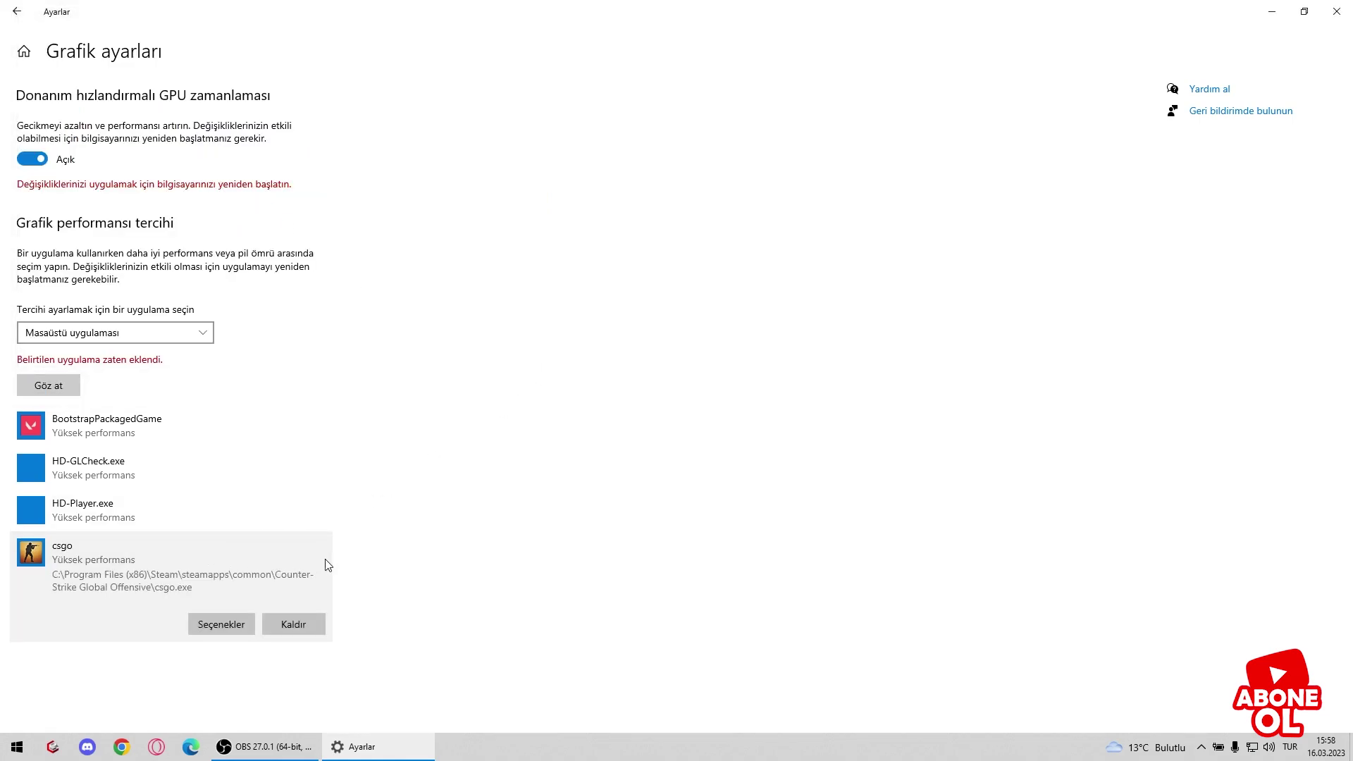
click(220, 624)
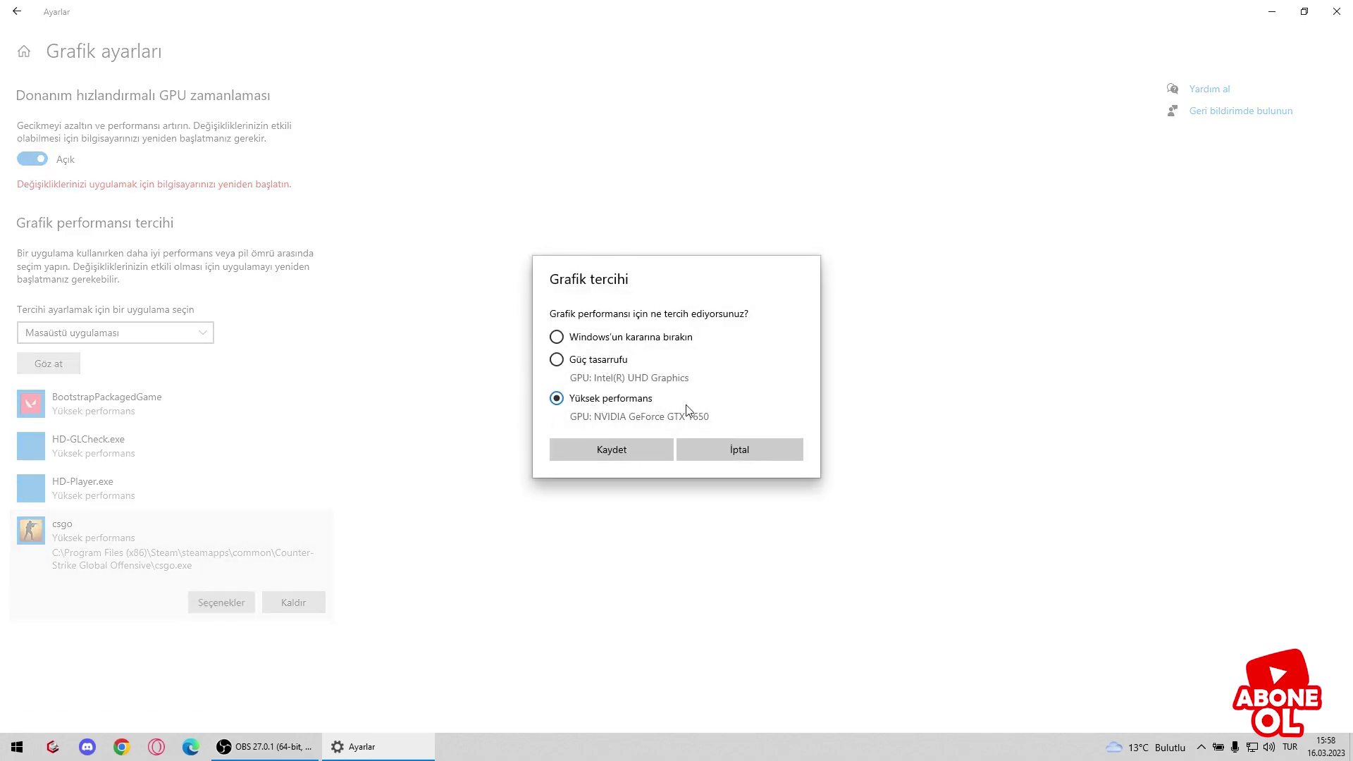
click(576, 370)
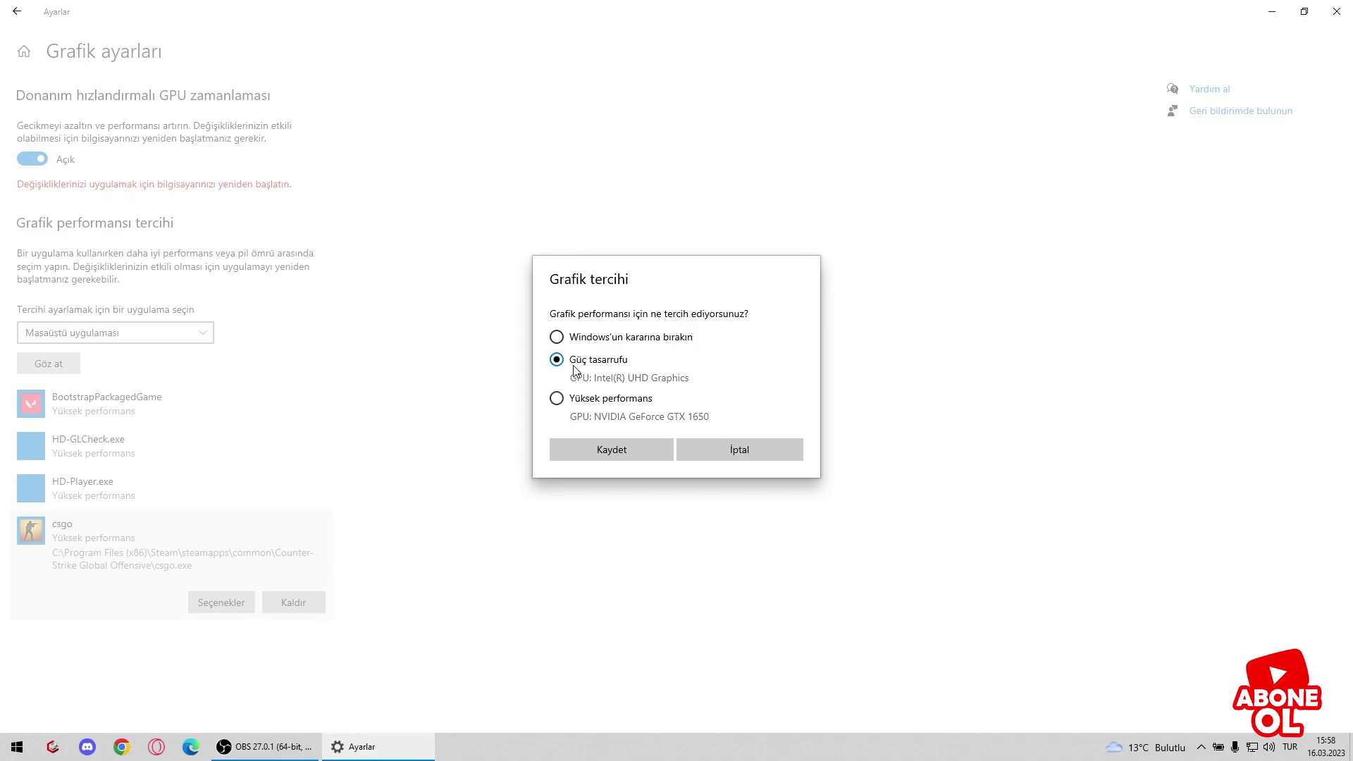
click(622, 397)
click(598, 433)
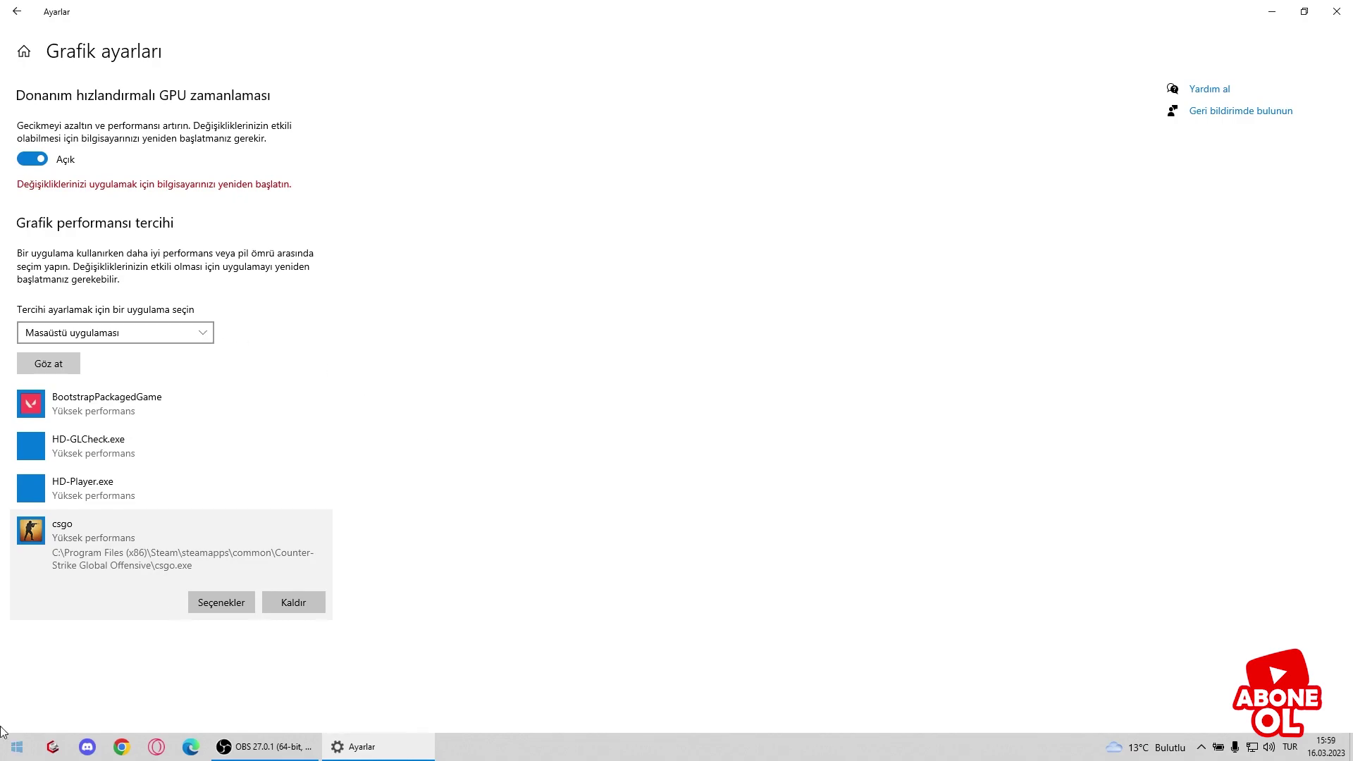
- Search Windows for %temp% and open the matching temporary files folder
click(17, 746)
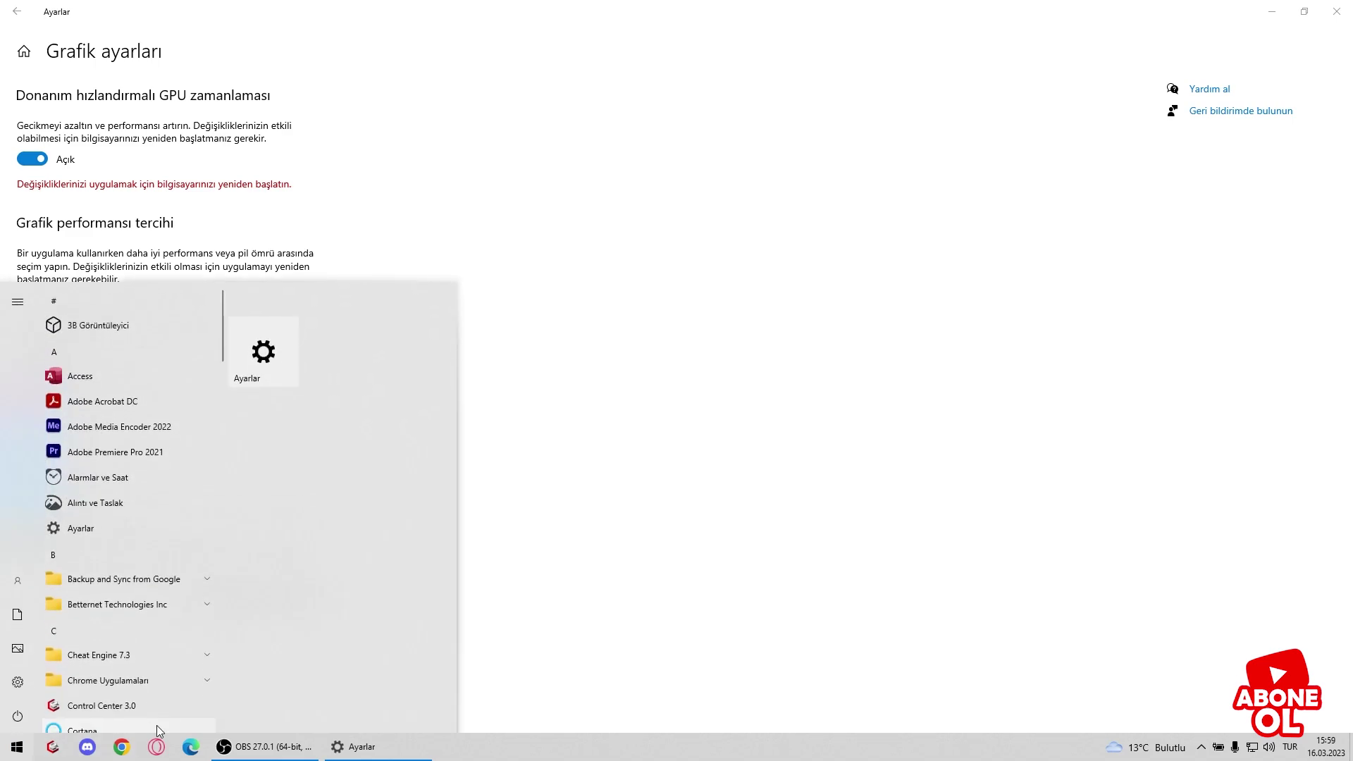
text(%temp)
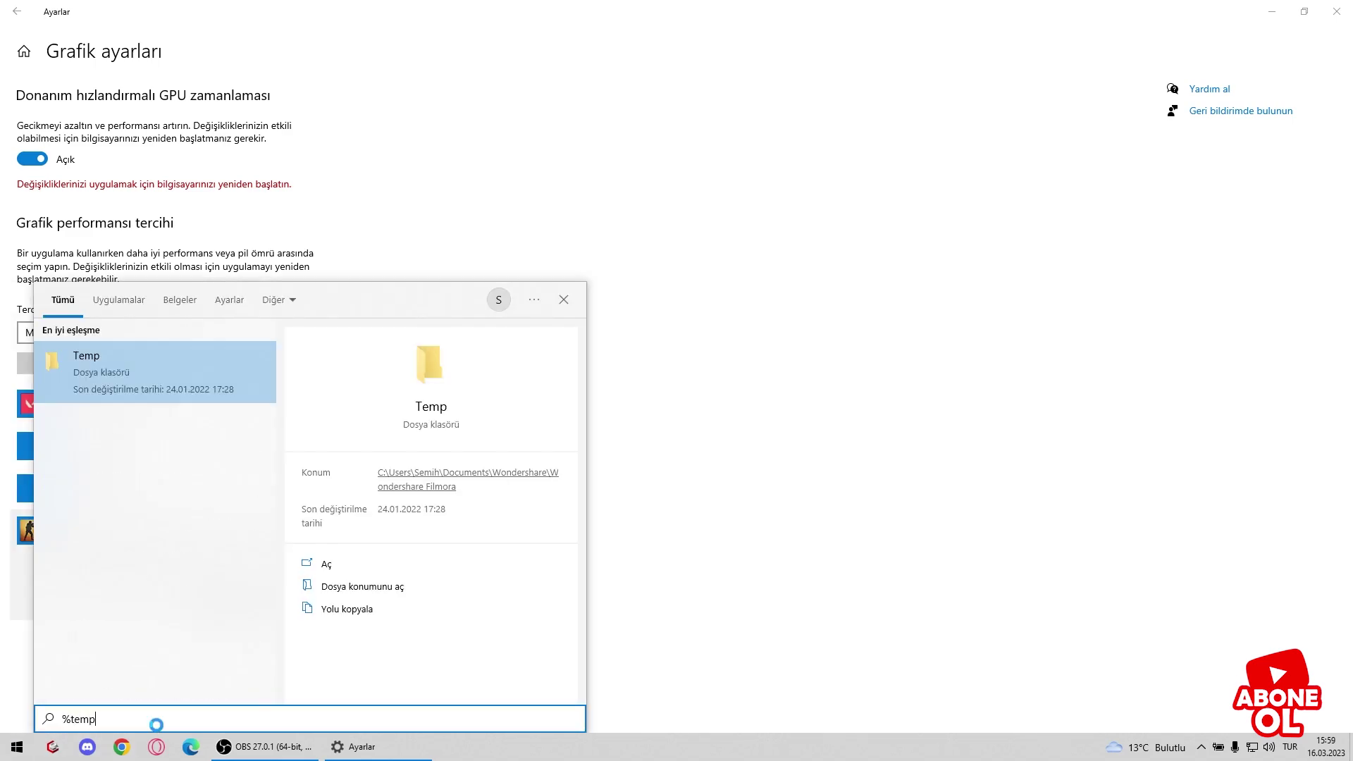
text(%)
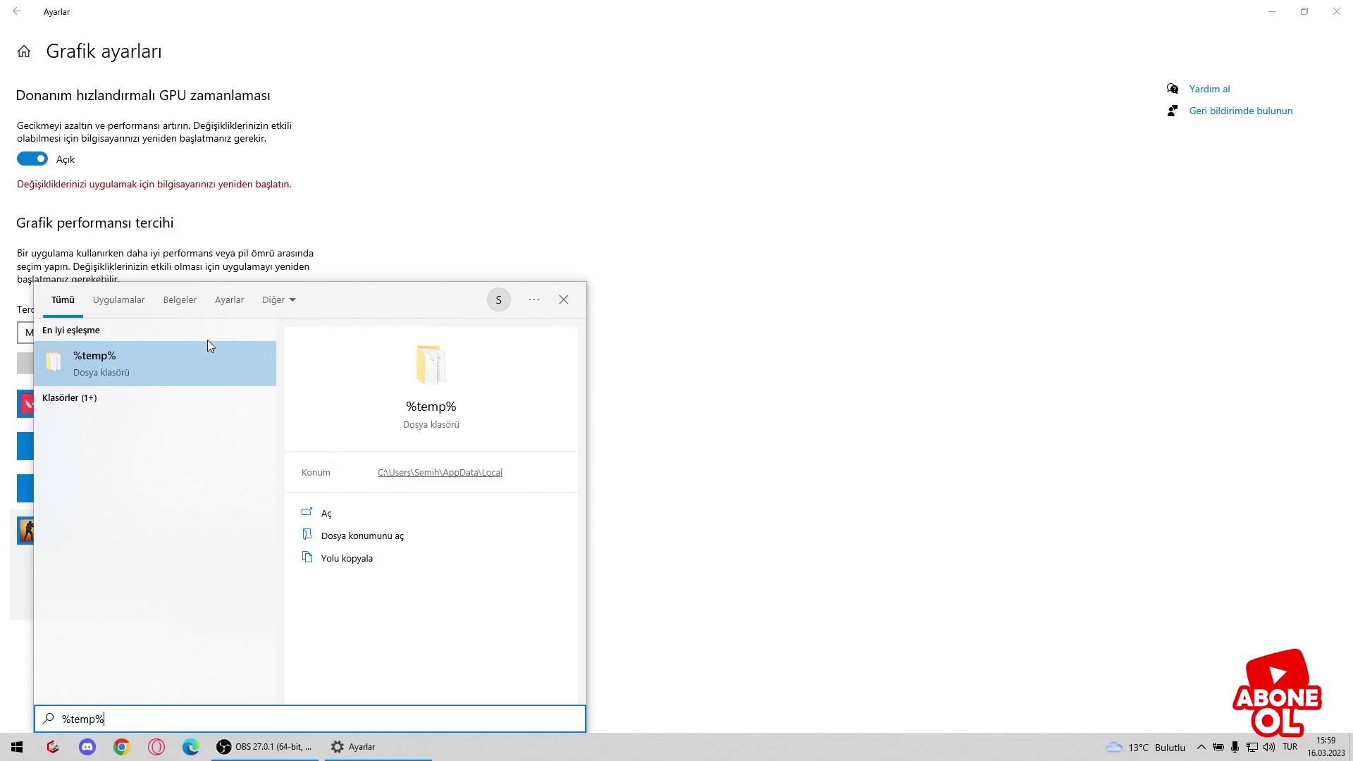
click(379, 510)
- Delete all files and folders inside the Temp folder, cancelling the prompt for the item that cannot be found
scroll(434, 458, down, 6)
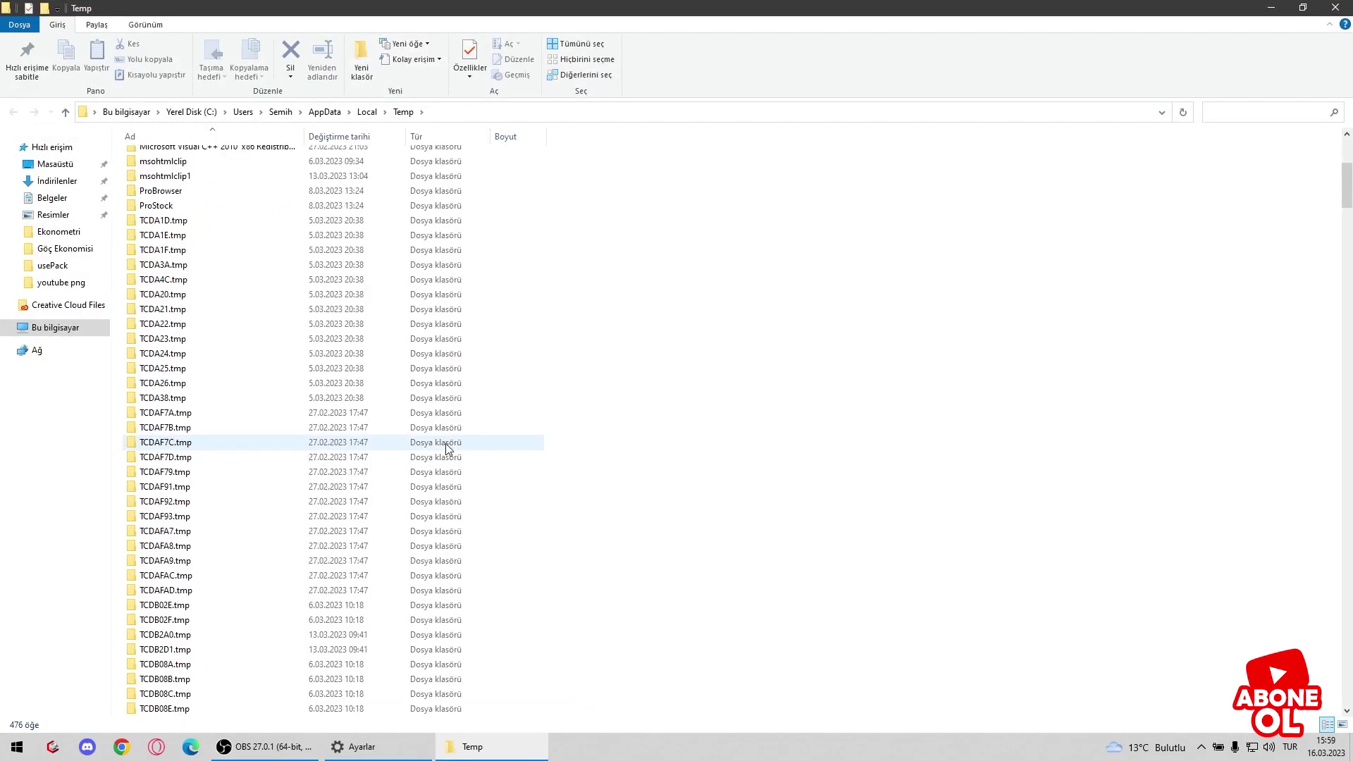
scroll(447, 447, up, 6)
click(408, 233)
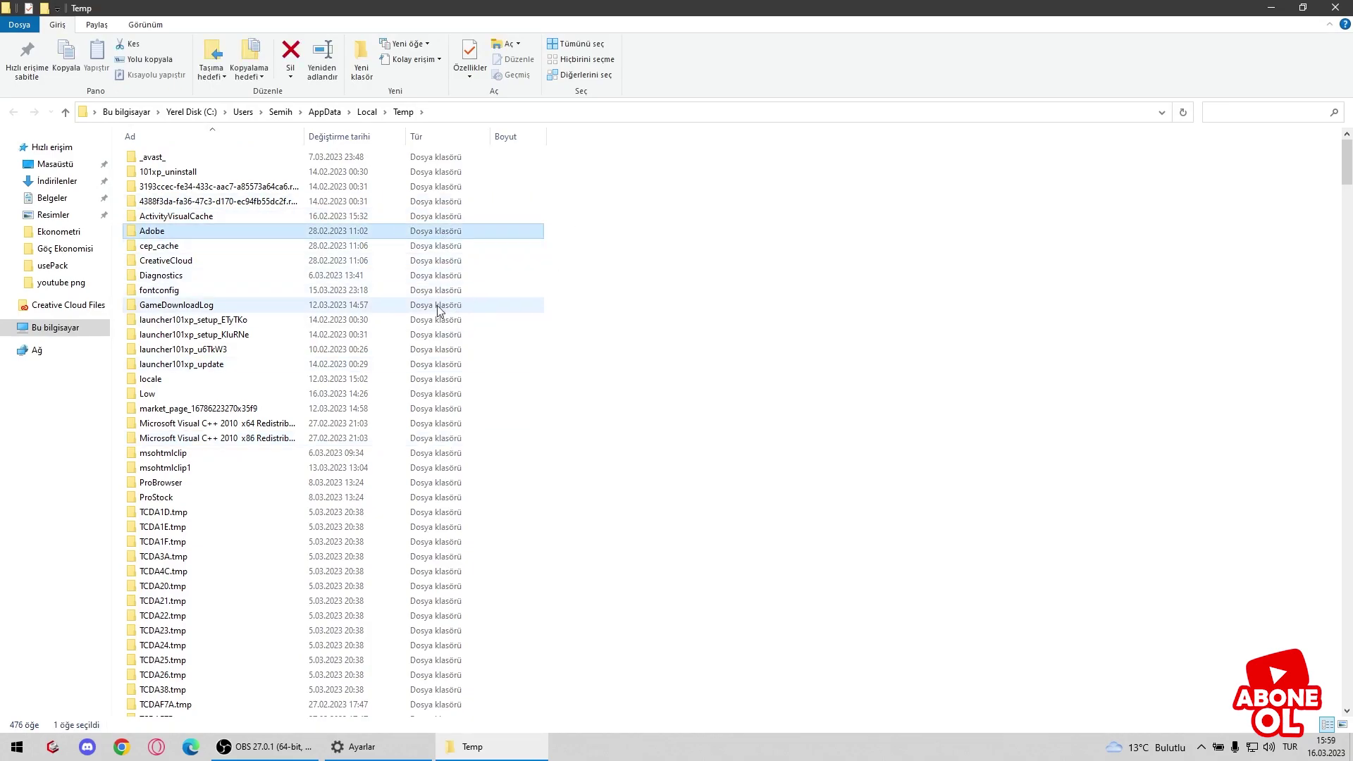
key(ctrl+a)
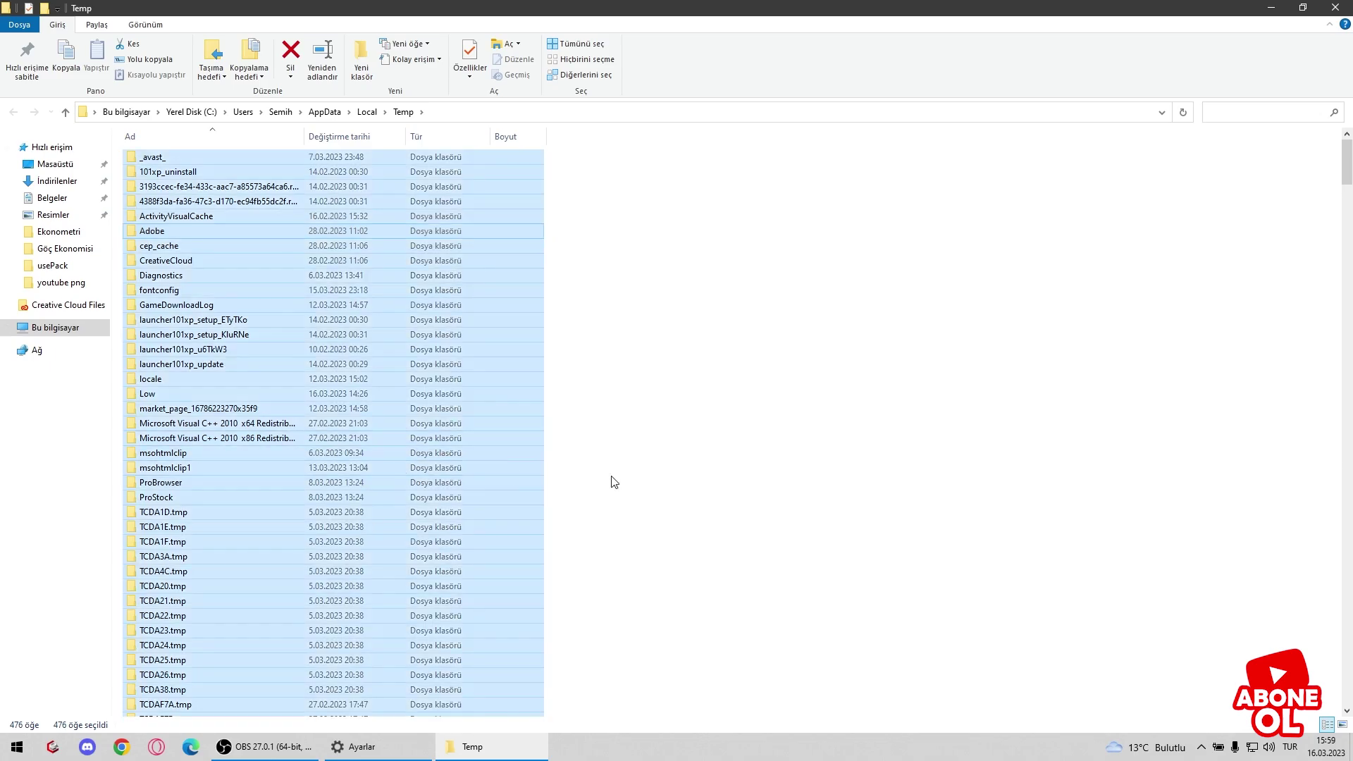
scroll(624, 444, down, 15)
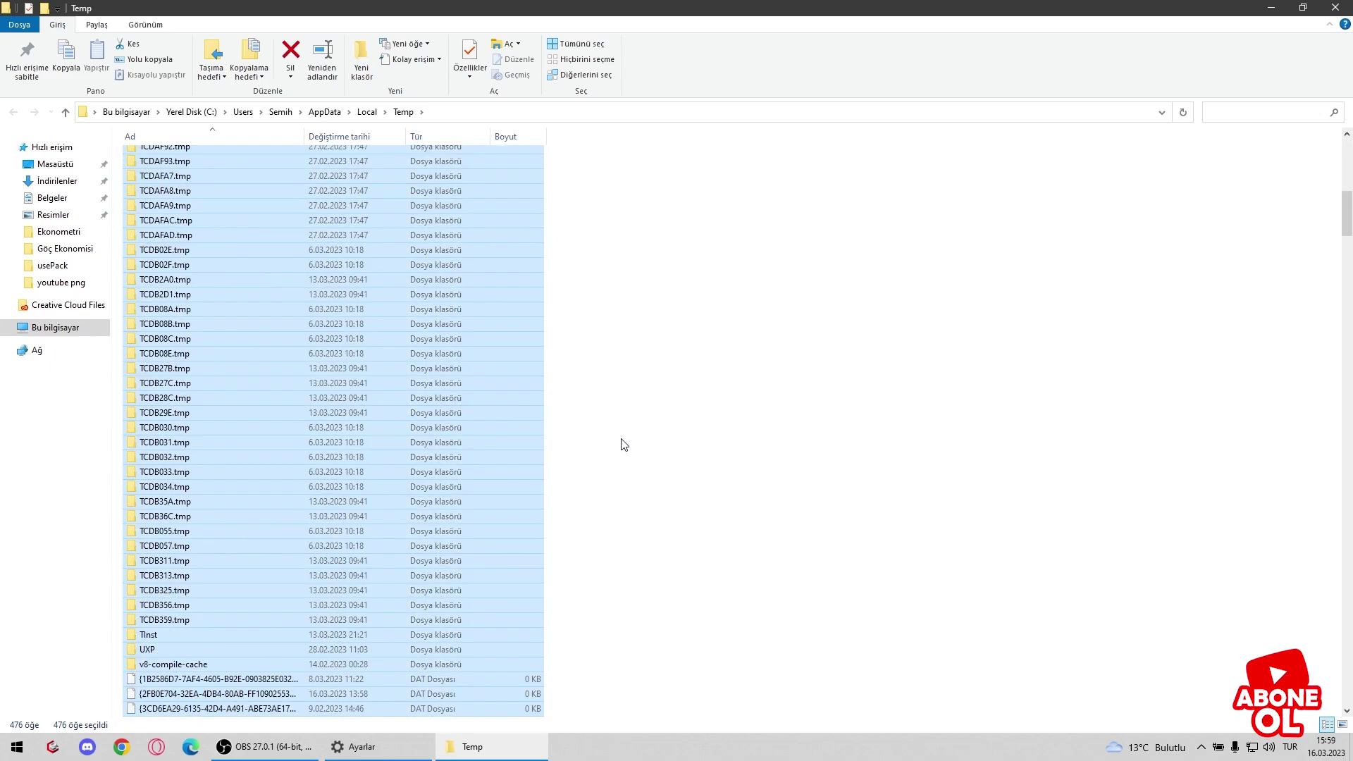
right_click(468, 413)
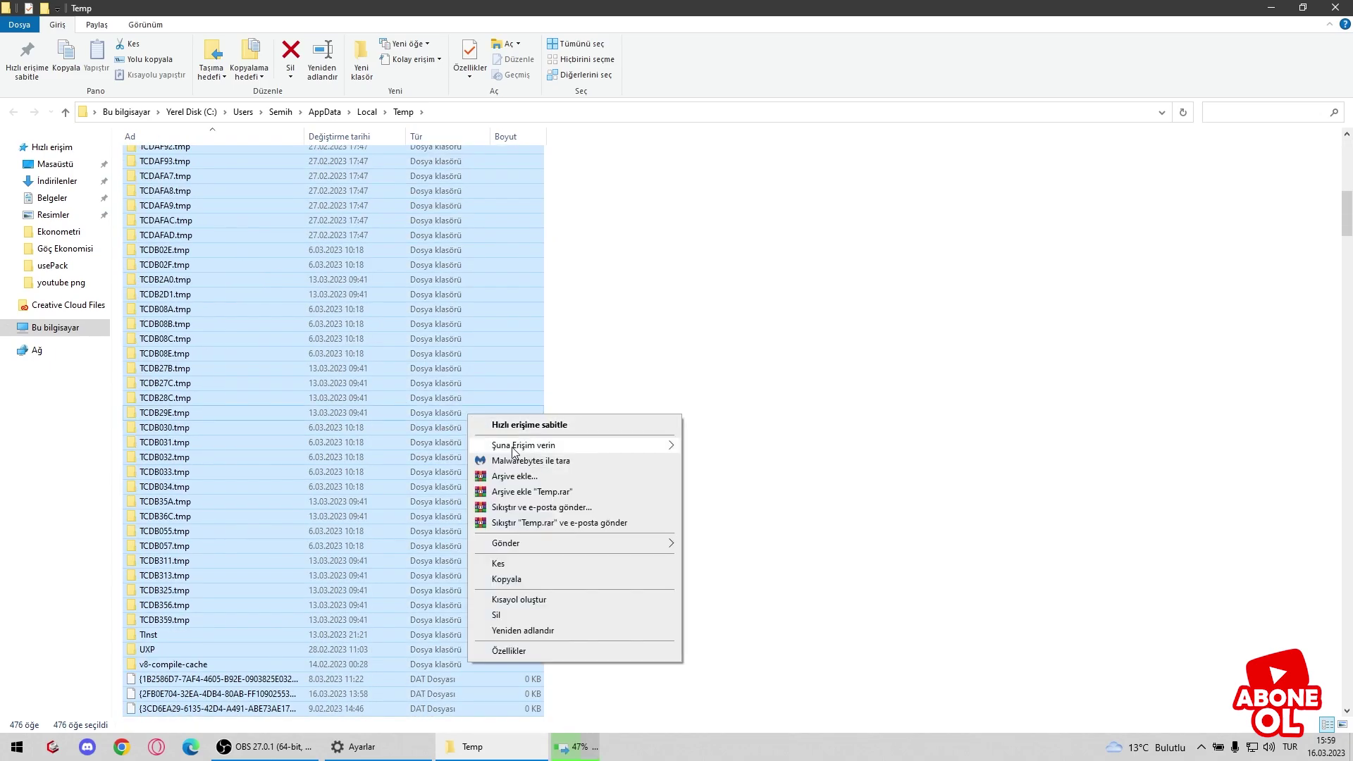
click(635, 615)
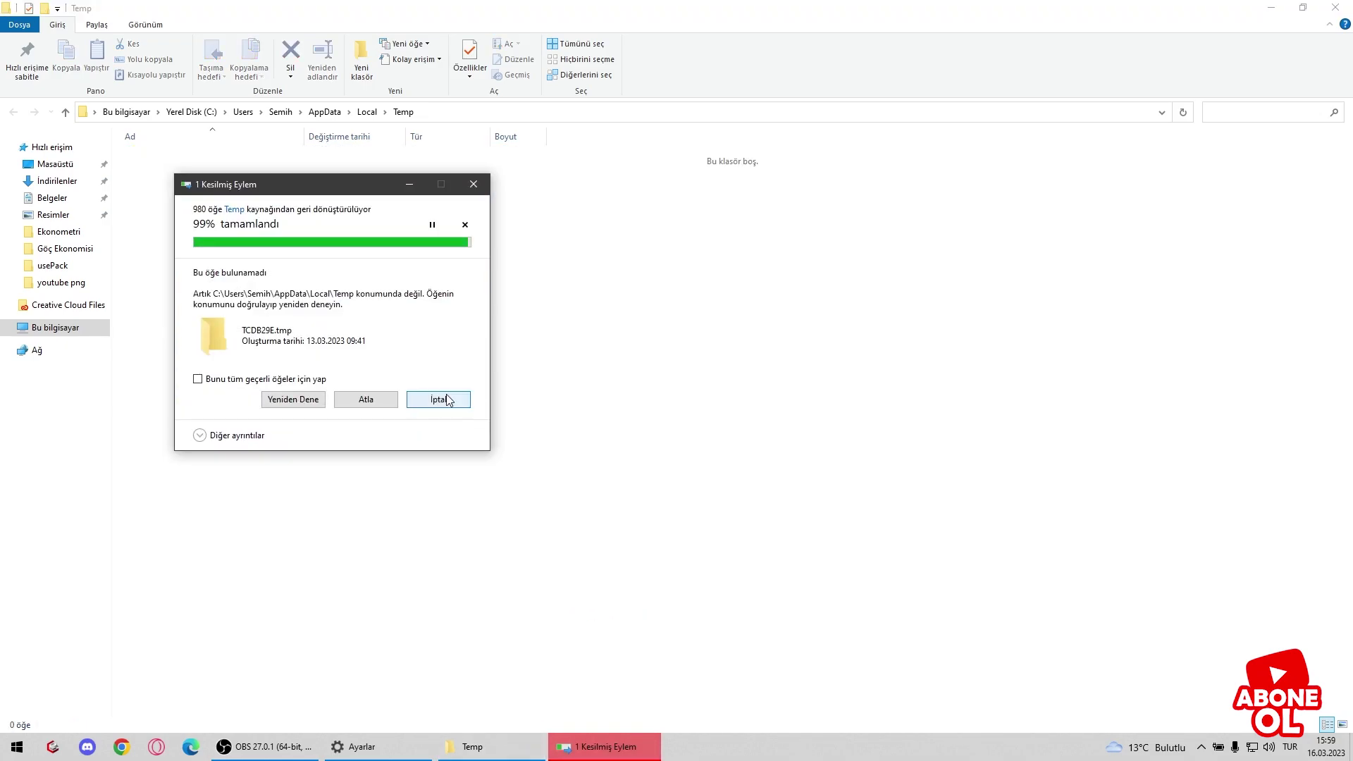
click(314, 395)
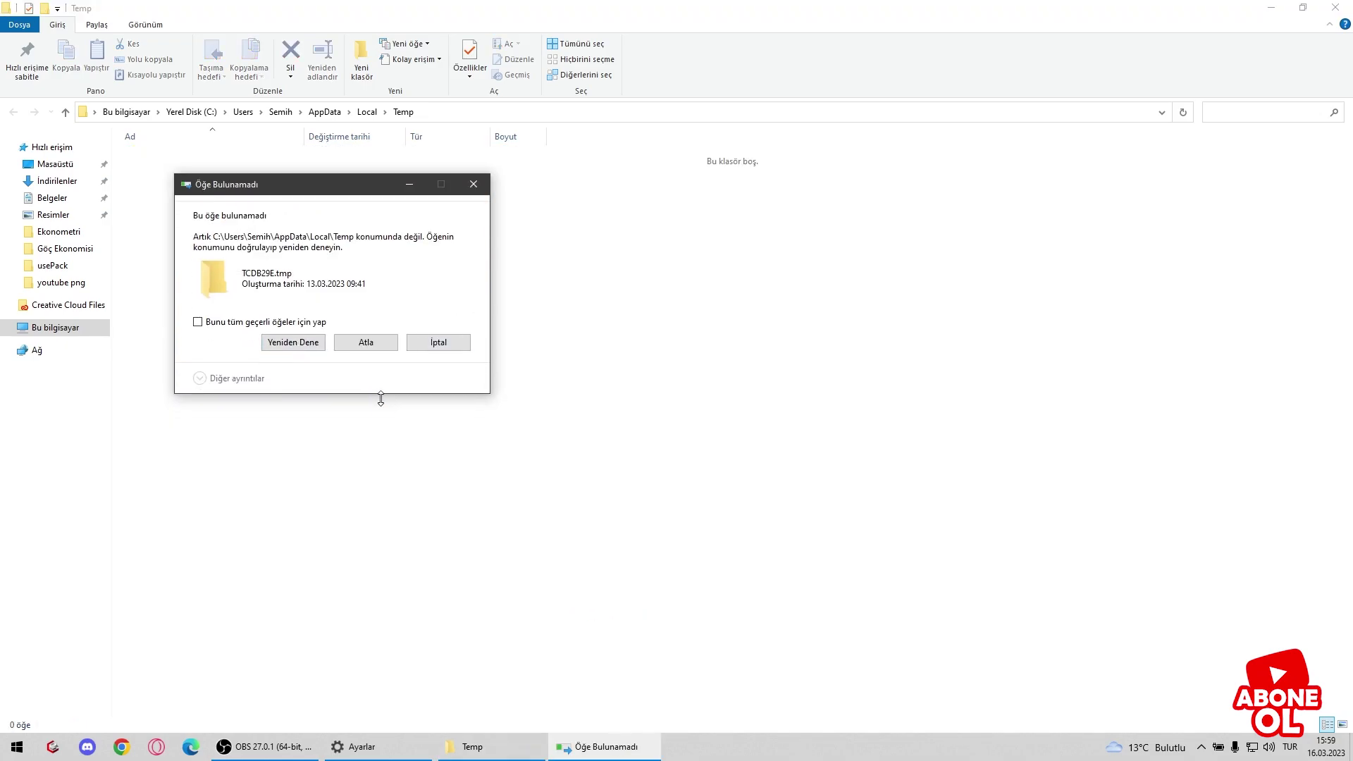
click(429, 339)
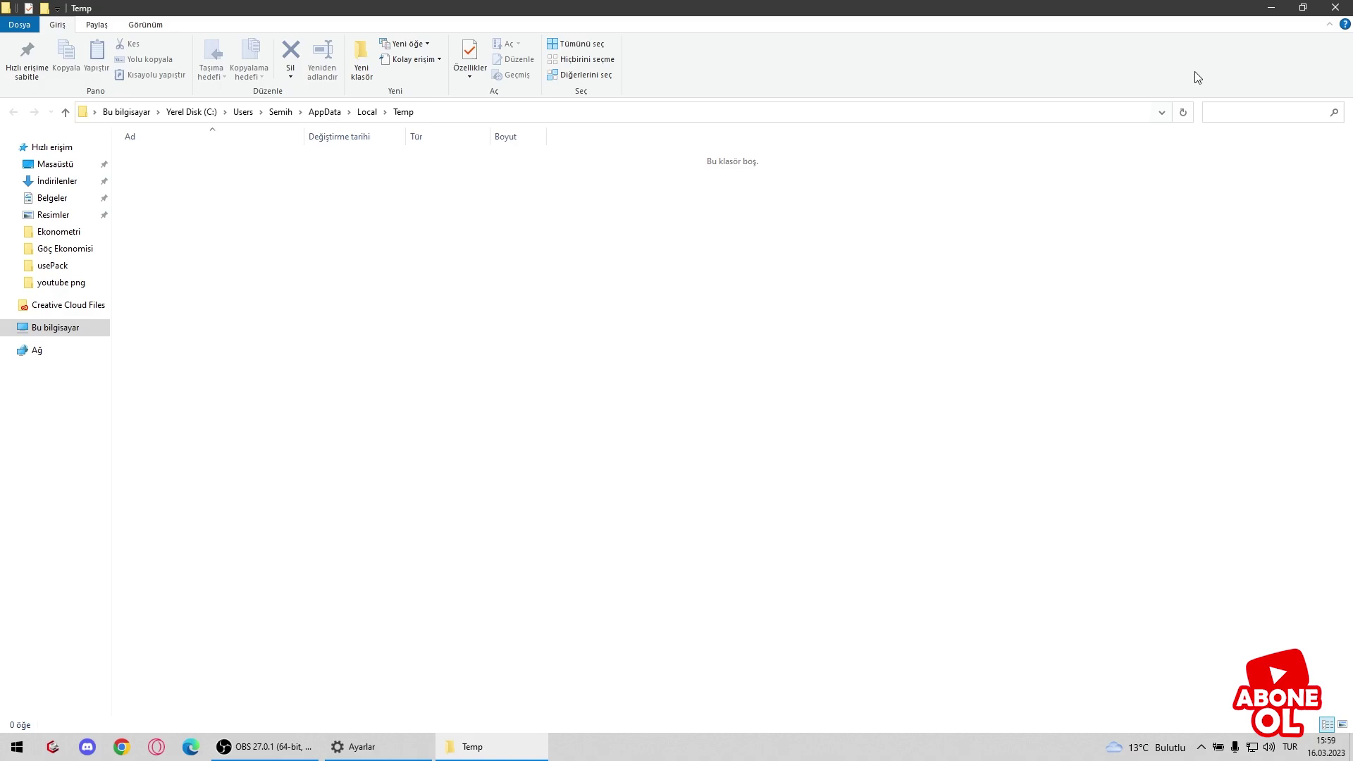
- Minimize the open windows and permanently delete everything in the Recycle Bin (Geri Dönüşüm Kutusu)
click(1271, 8)
click(1276, 11)
double_click(26, 173)
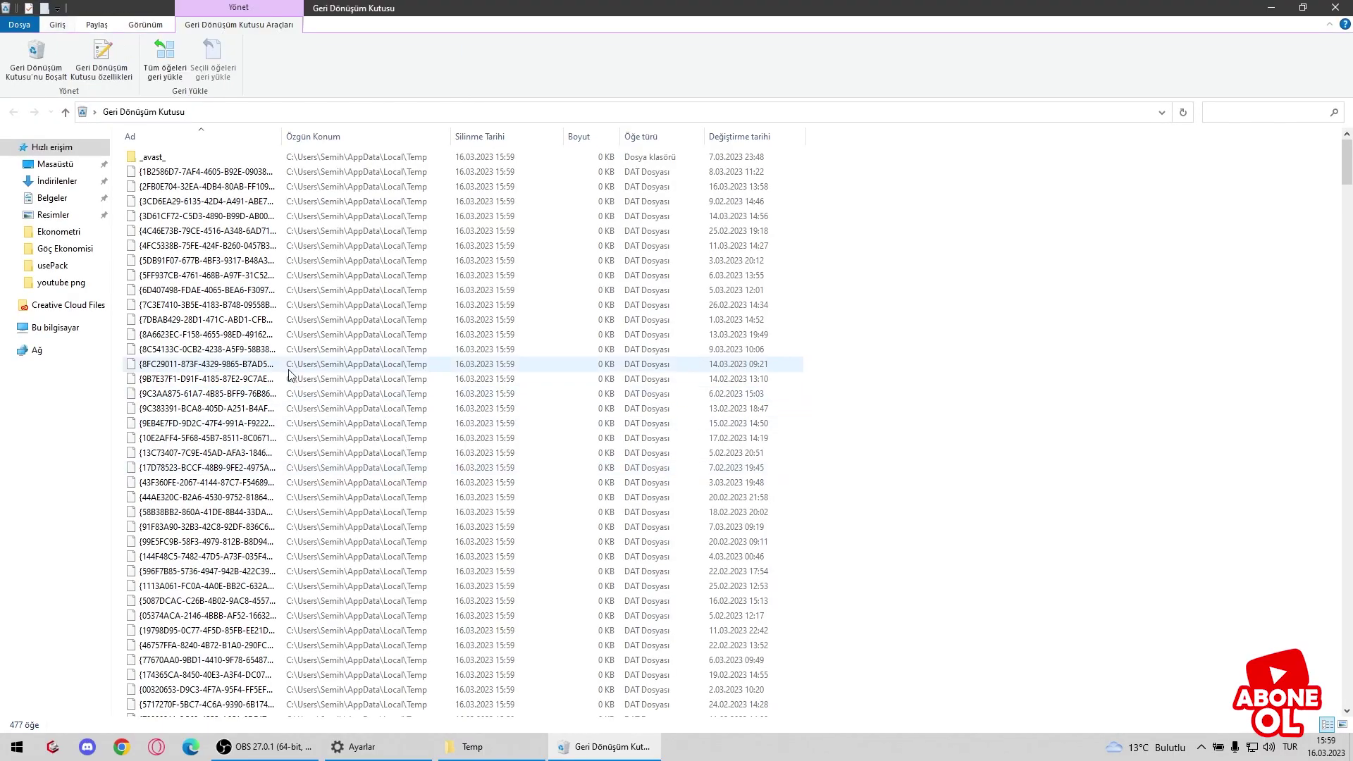
click(282, 335)
key(ctrl+a)
key(Delete)
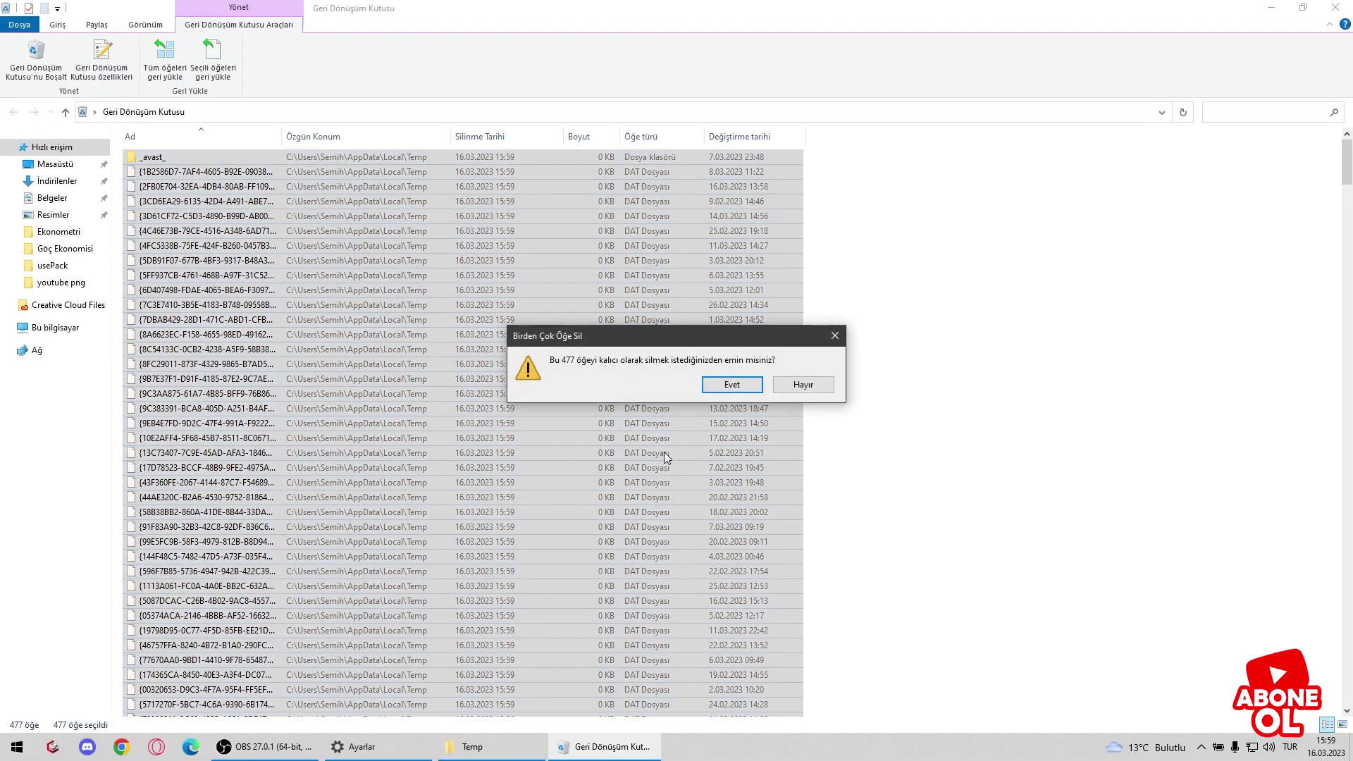
click(733, 386)
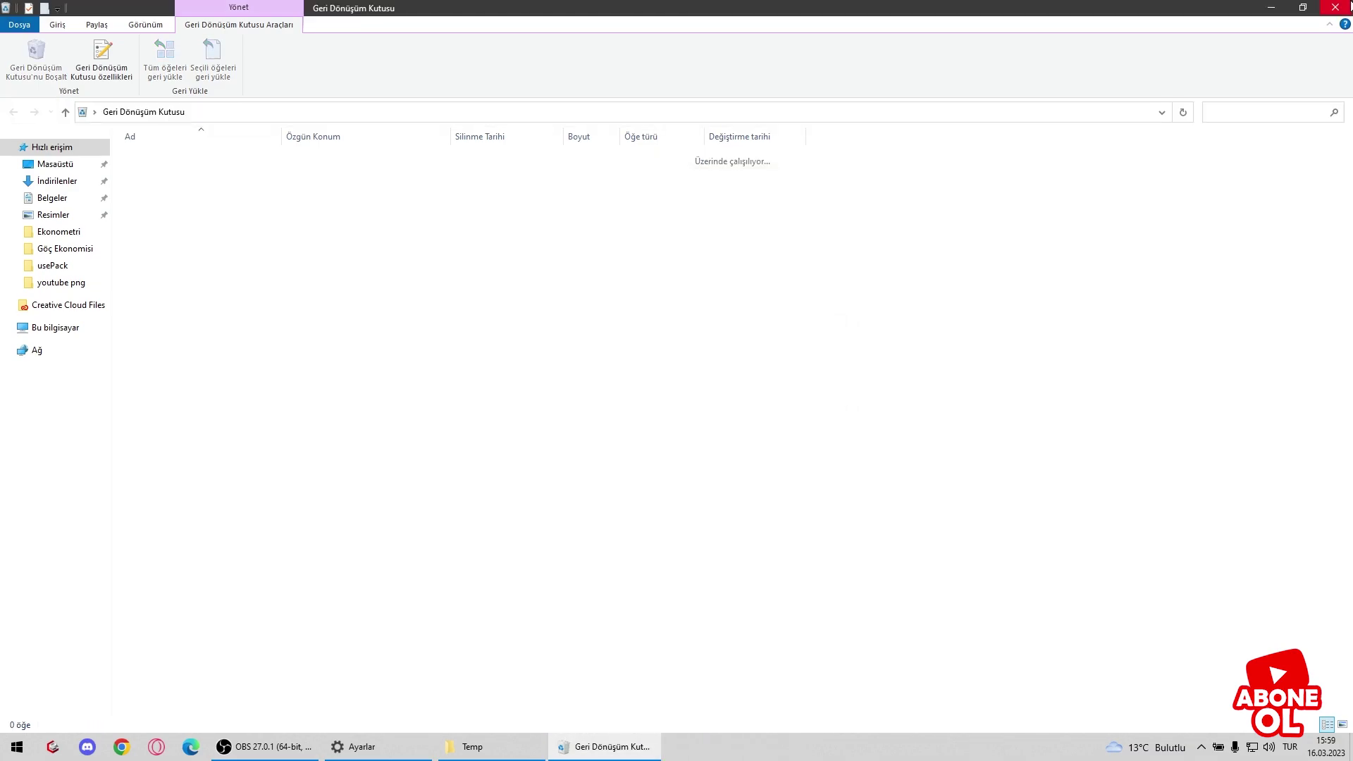
- Close the Recycle Bin, search Windows for msconfig, and open the advanced boot options (Gelişmiş Seçenekler) in Sistem Yapılandırması
click(1343, 6)
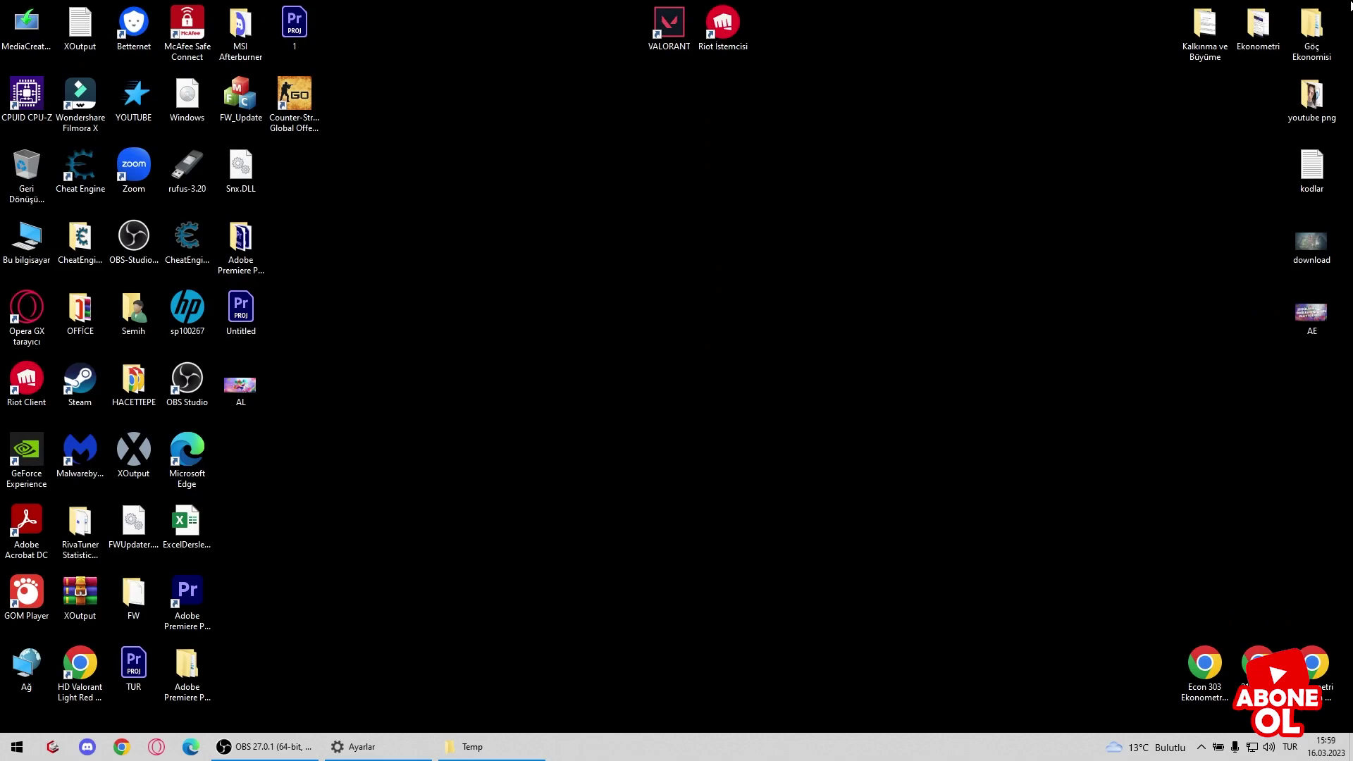
key(super)
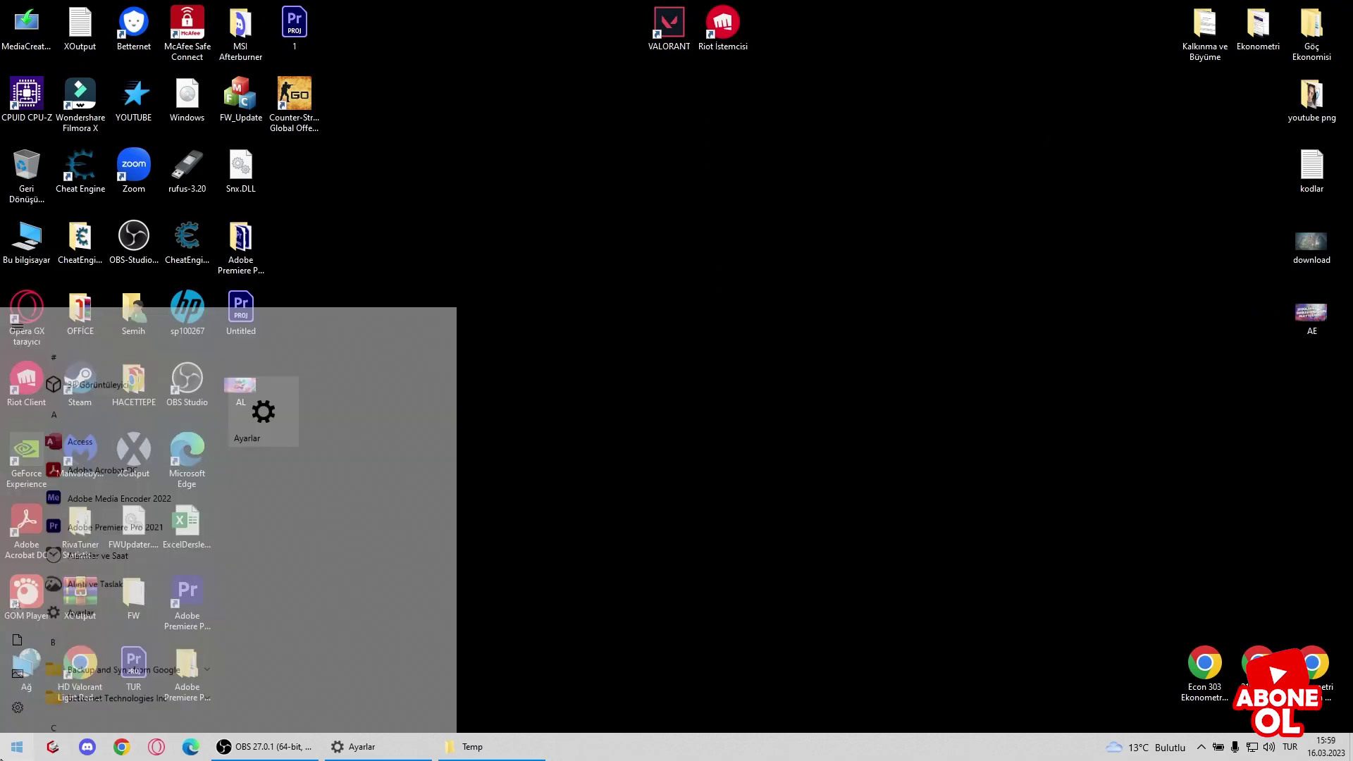
text(msconfi)
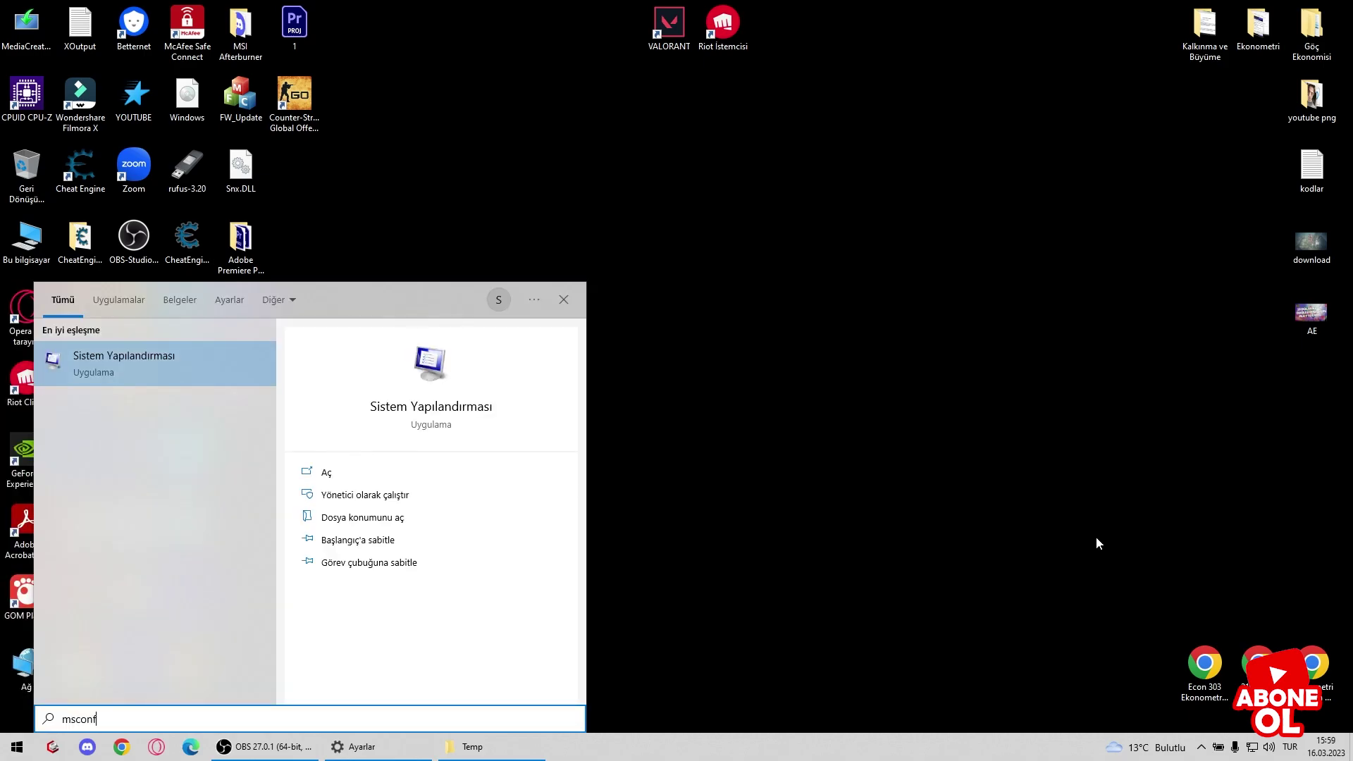
click(427, 465)
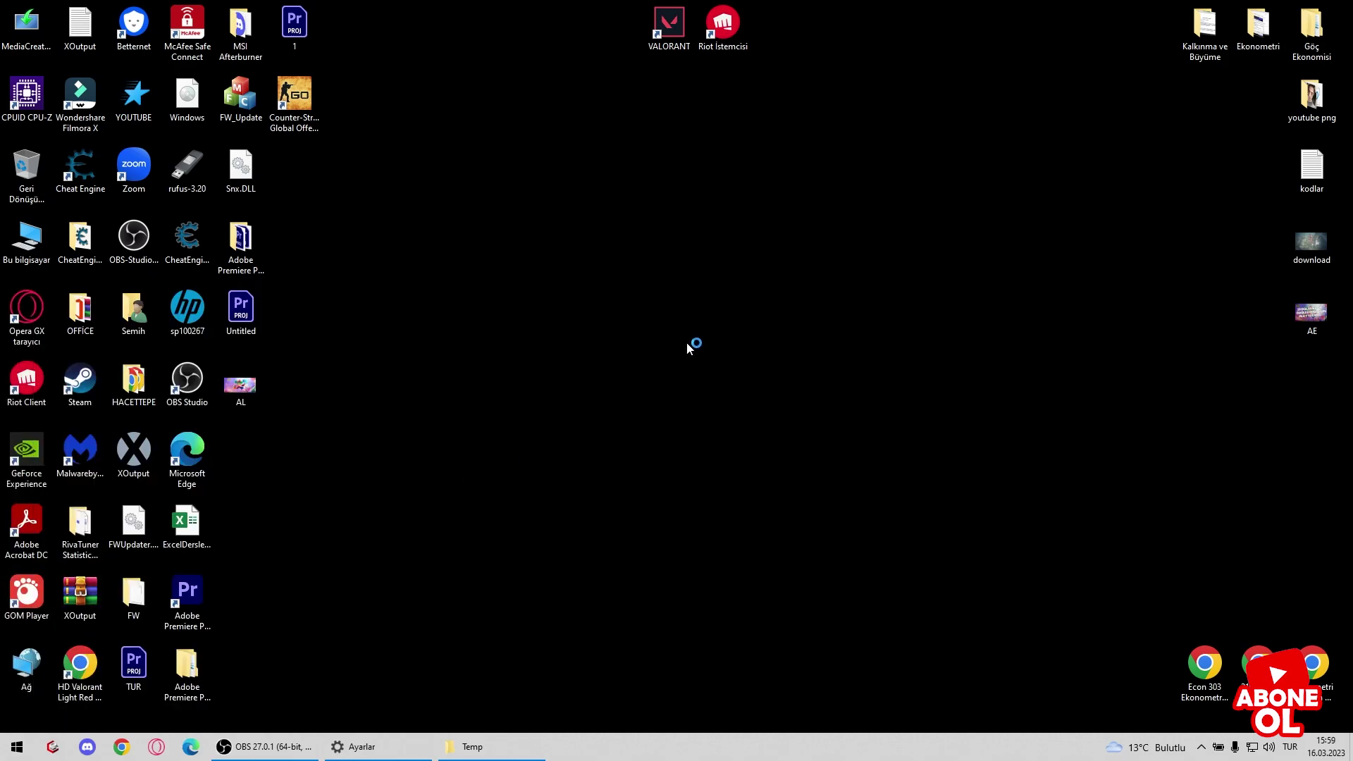
click(536, 264)
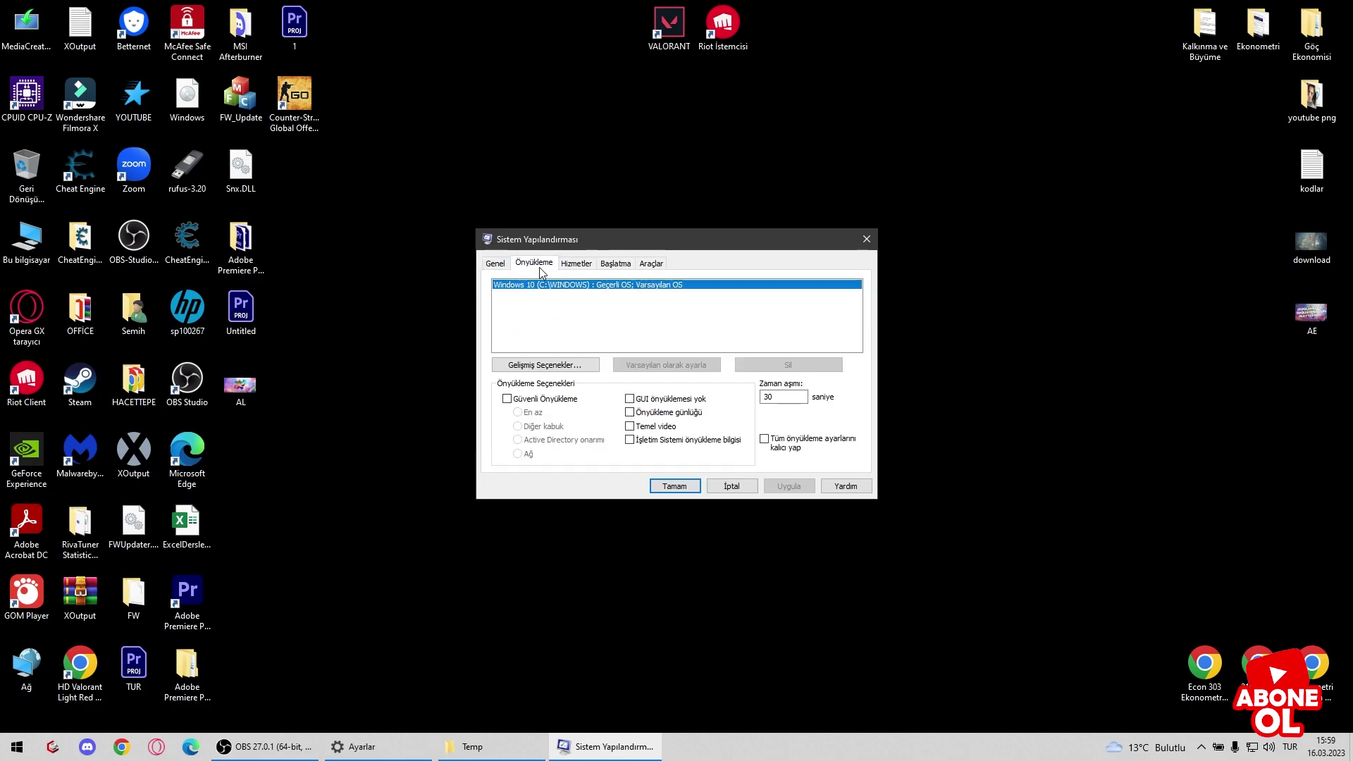
click(579, 367)
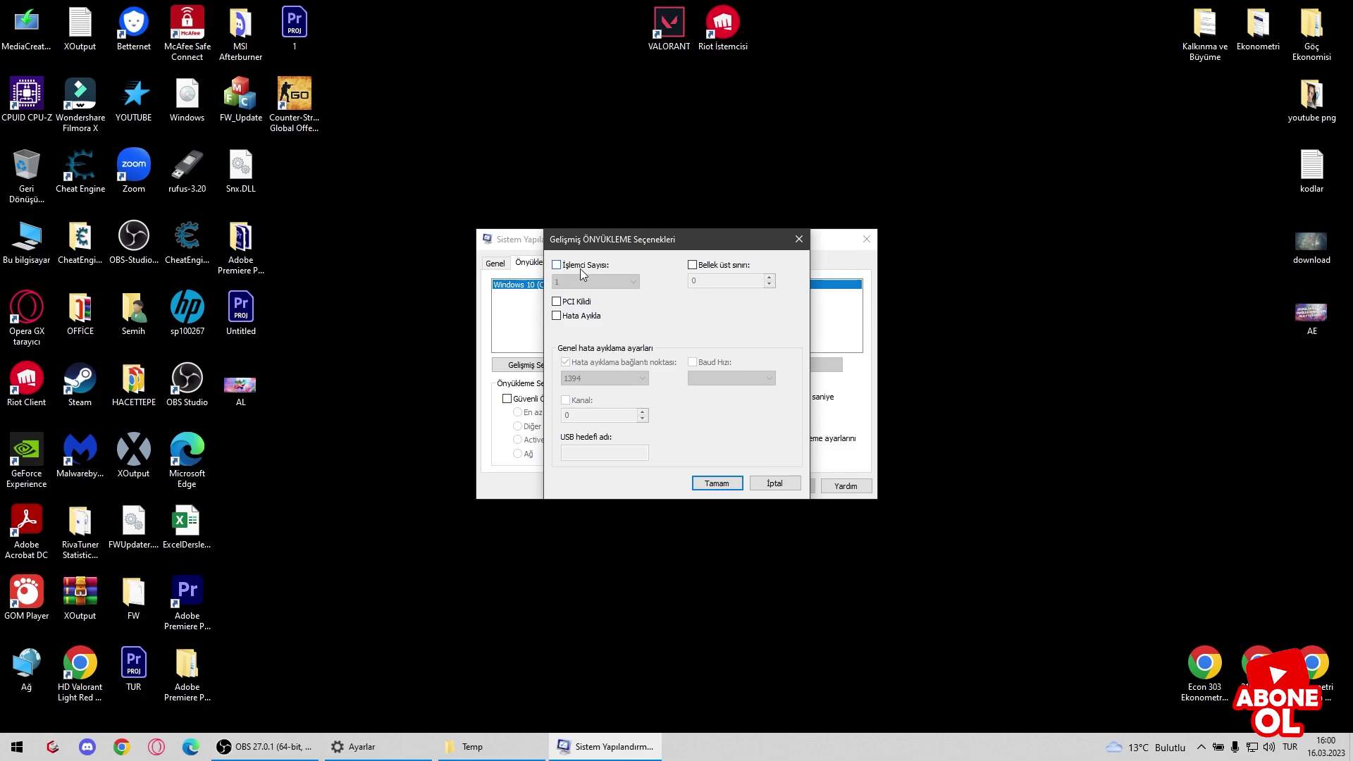
- Enable the İşlemci Sayısı boot option, set it to 8 processors, and turn the option off
click(557, 265)
click(632, 283)
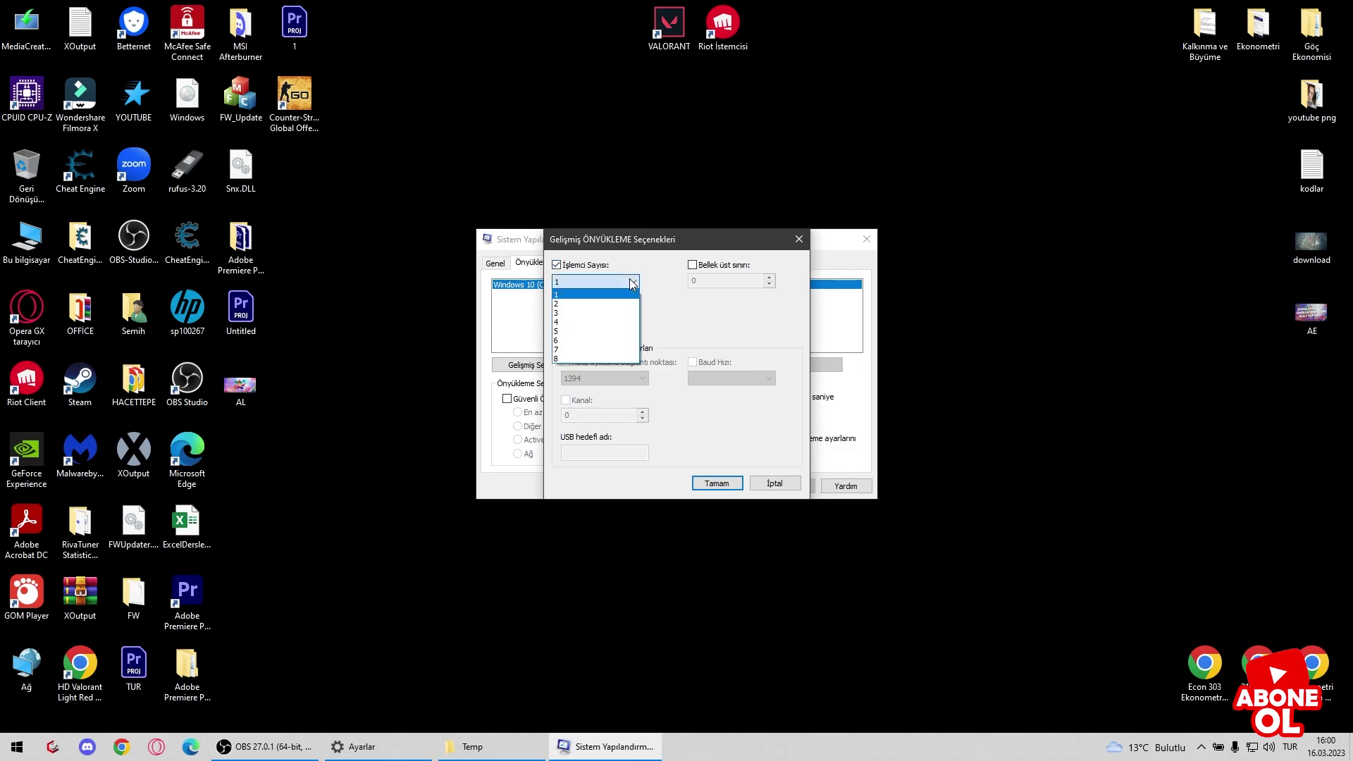
click(606, 358)
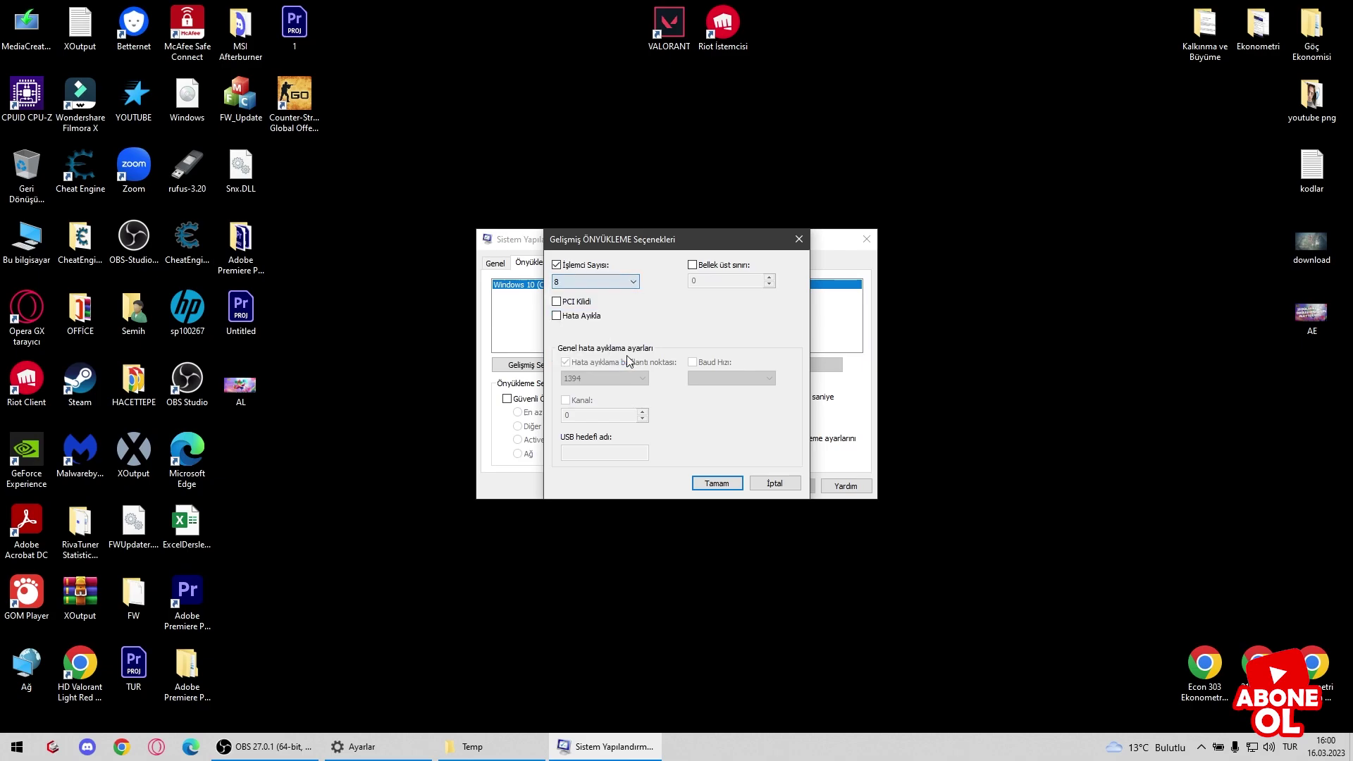
click(568, 266)
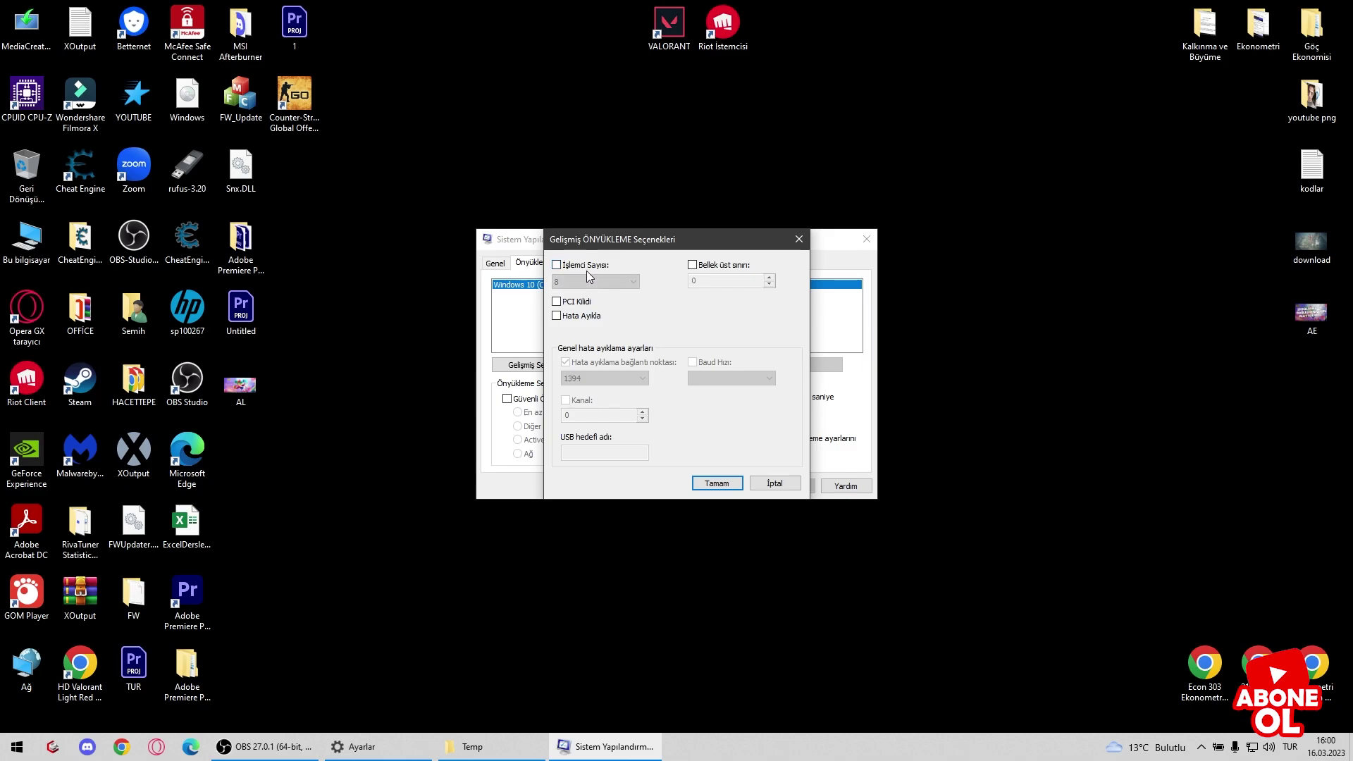
click(593, 281)
click(587, 297)
- Turn the İşlemci Sayısı option back on, choose 8 again, and clear the option
click(557, 265)
click(586, 265)
click(608, 282)
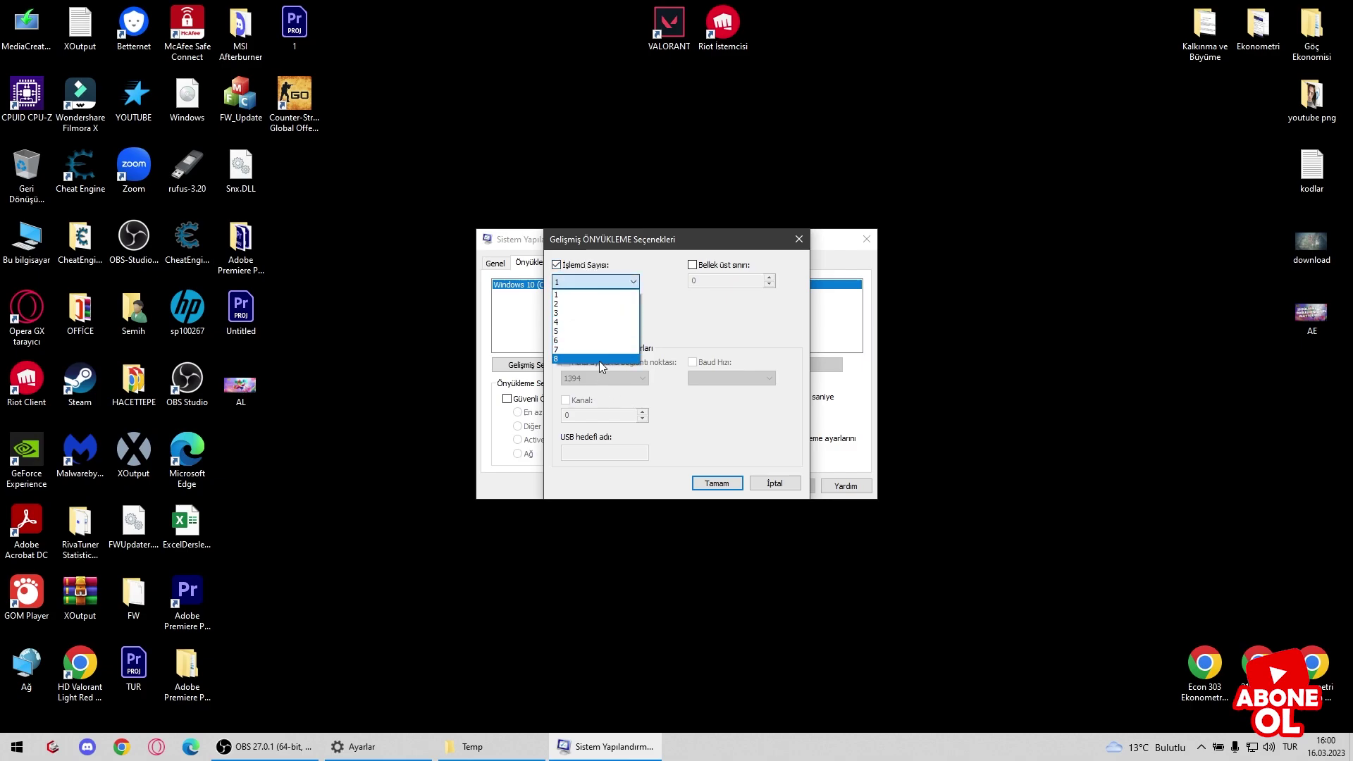
click(599, 358)
click(596, 282)
click(608, 265)
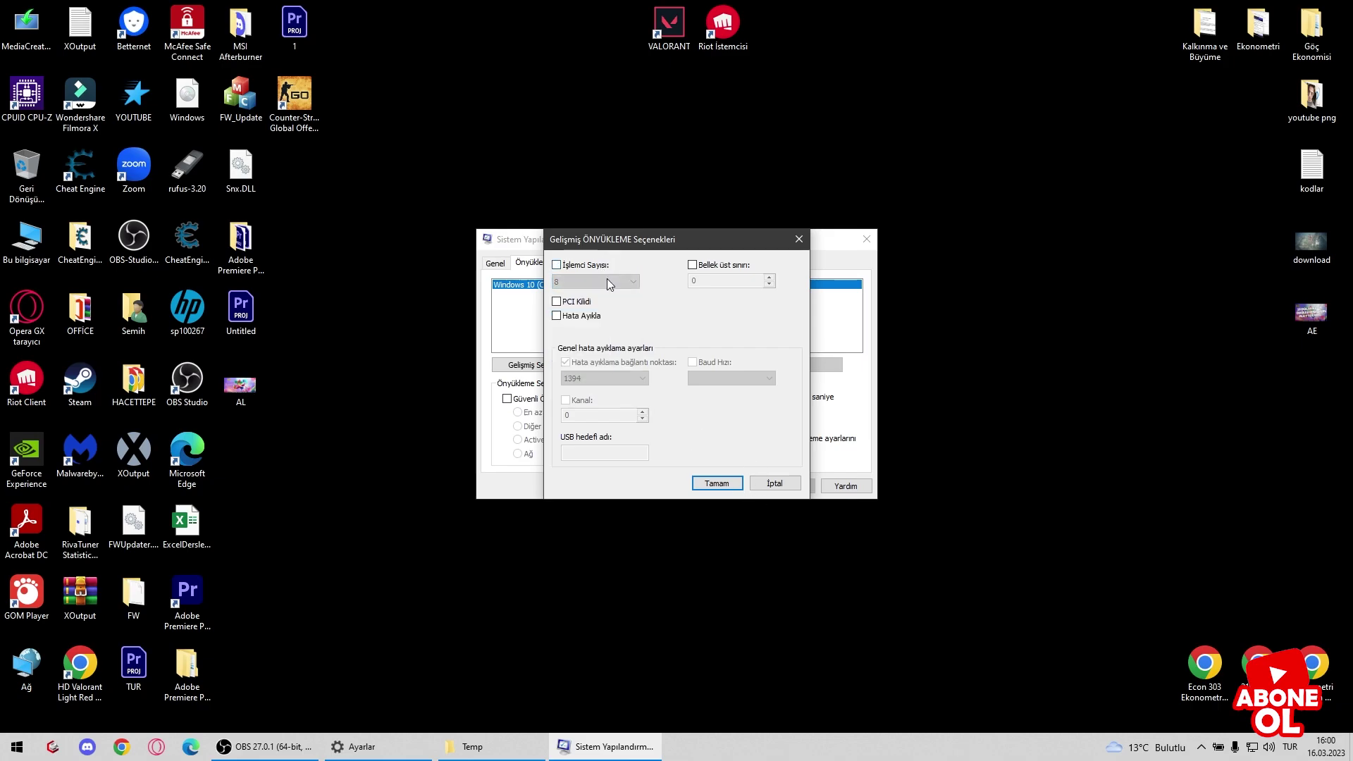
- Toggle İşlemci Sayısı at 1 processor, accept the advanced boot options, and close Sistem Yapılandırması without applying
click(603, 282)
click(605, 295)
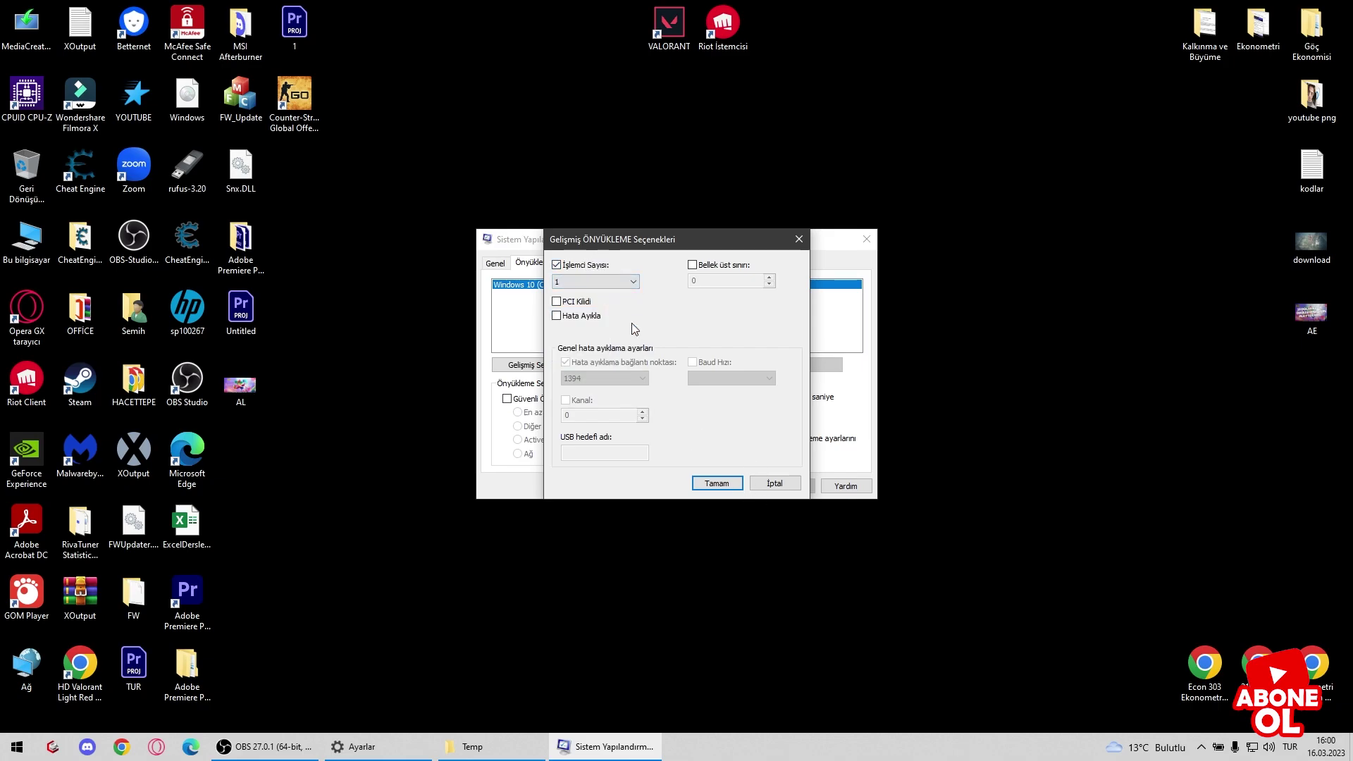
click(594, 268)
click(717, 484)
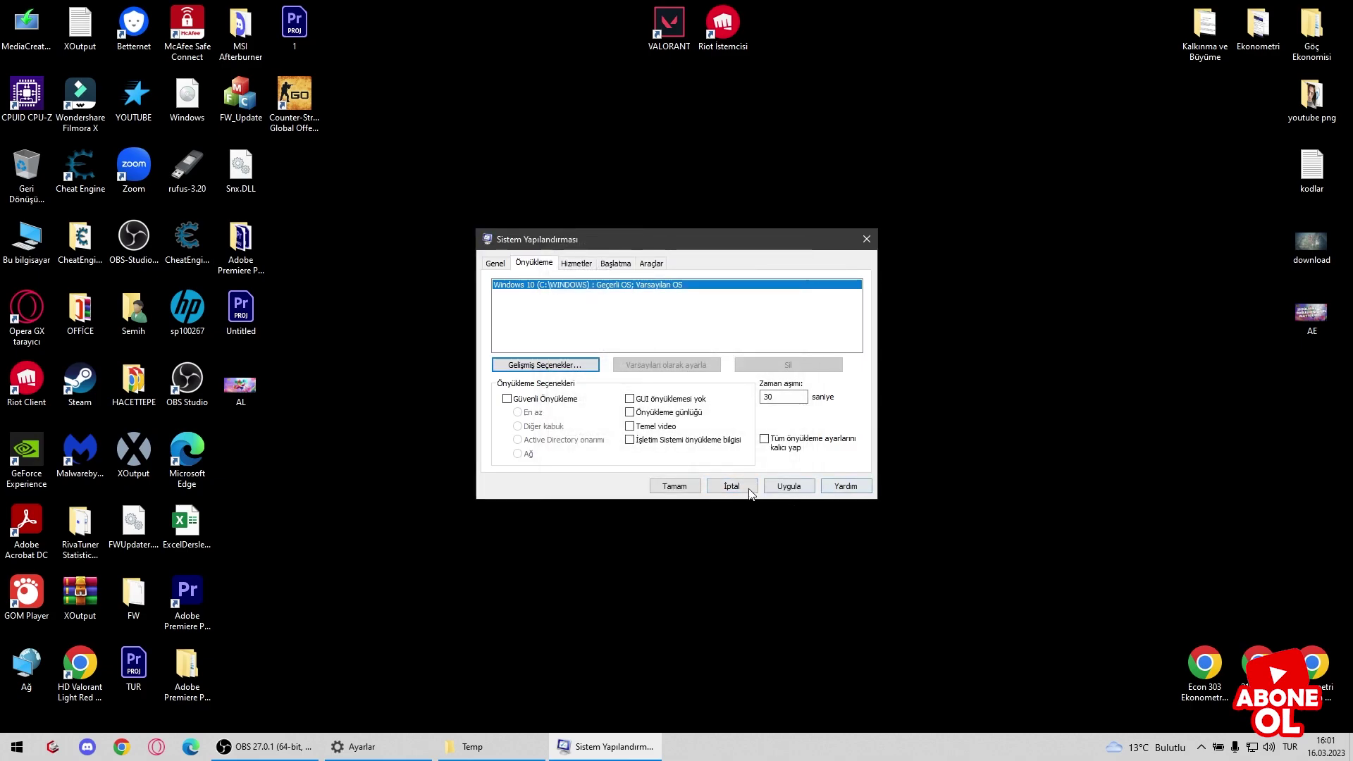
click(867, 239)
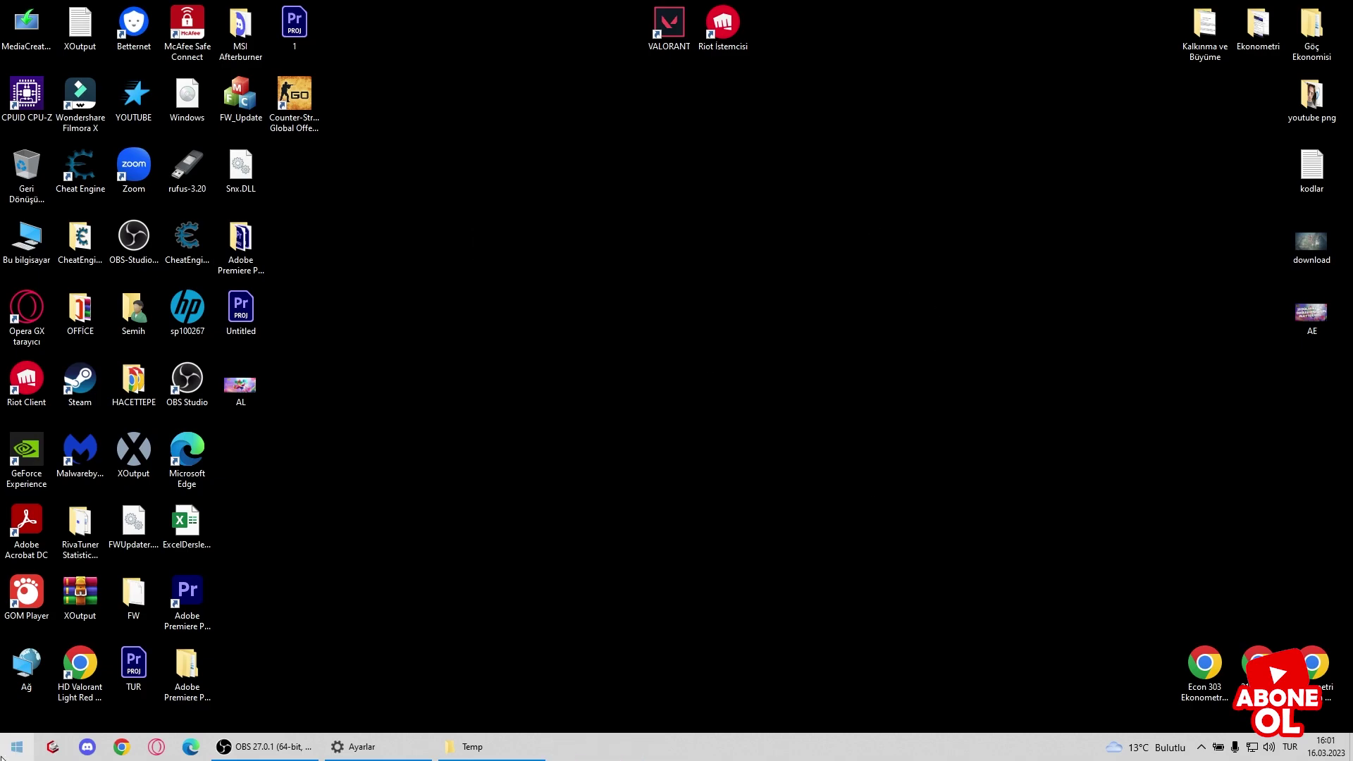
- Search Windows for görev, open Görev Yöneticisi, and review the status and startup impact of the Başlangıç programs
click(17, 746)
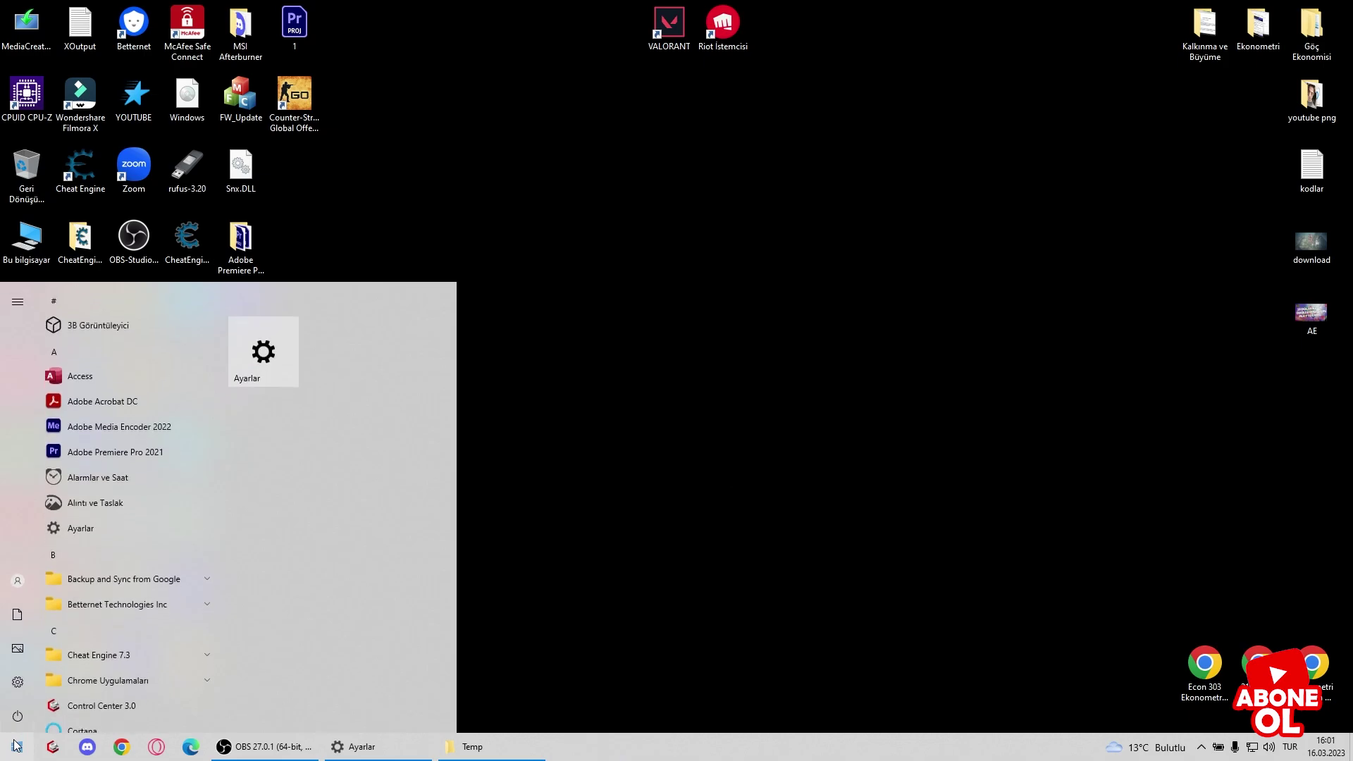
text(görev)
key(Return)
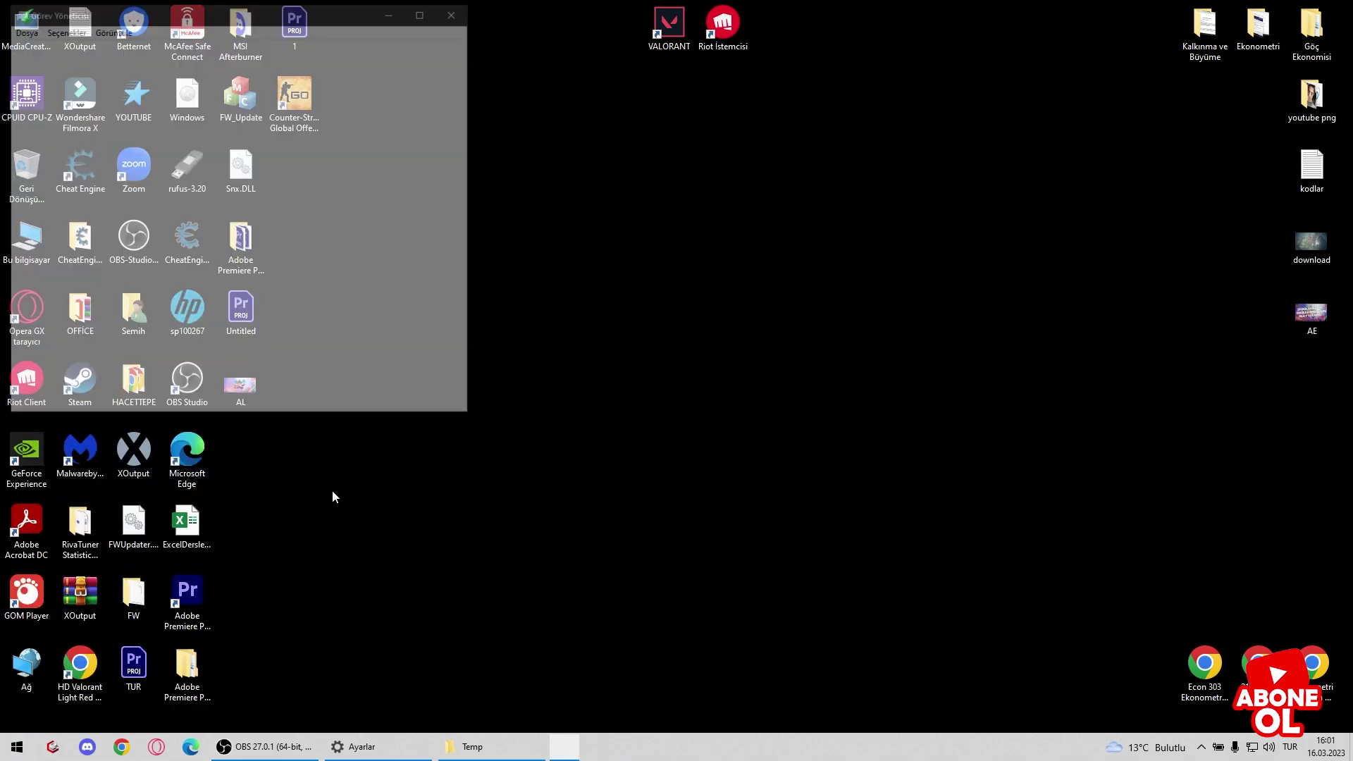
click(195, 46)
scroll(218, 225, down, 1)
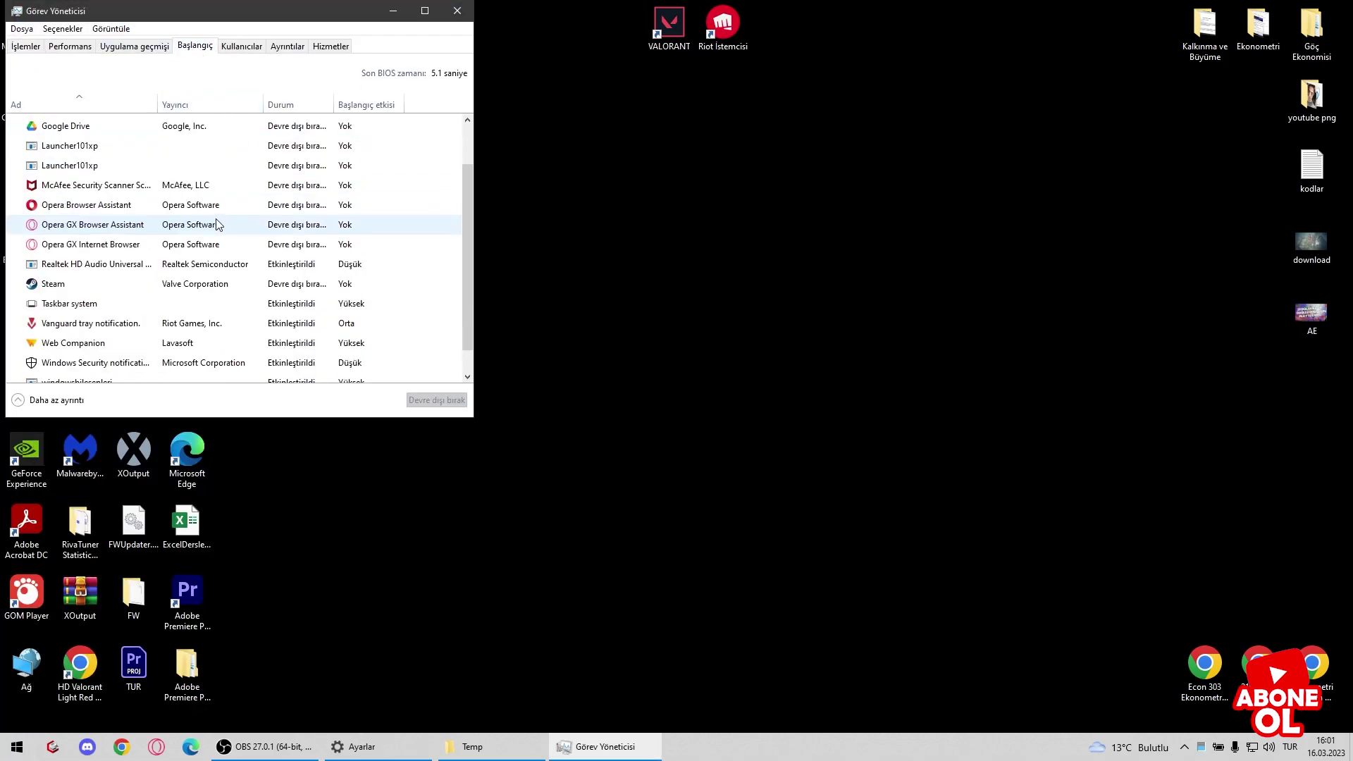
scroll(219, 224, up, 1)
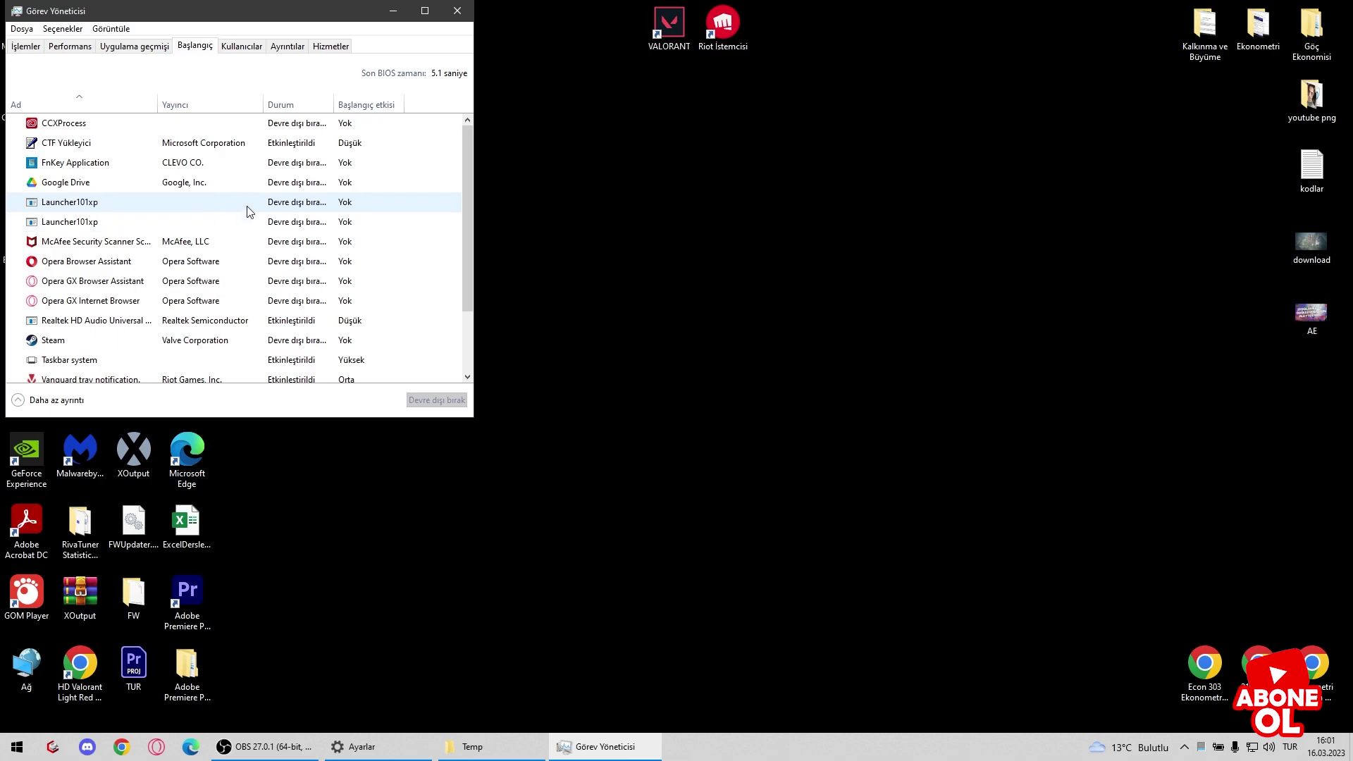
scroll(253, 212, down, 2)
scroll(255, 213, up, 2)
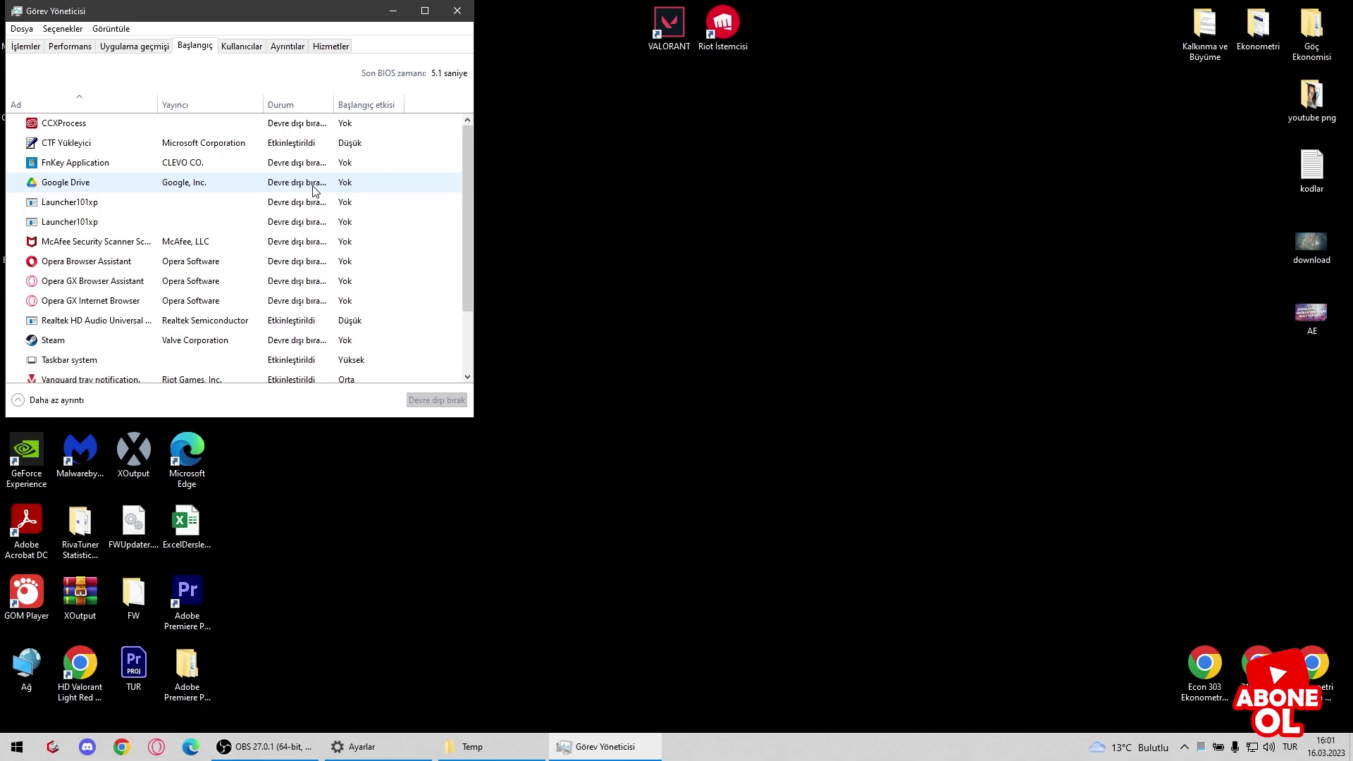
scroll(314, 203, down, 1)
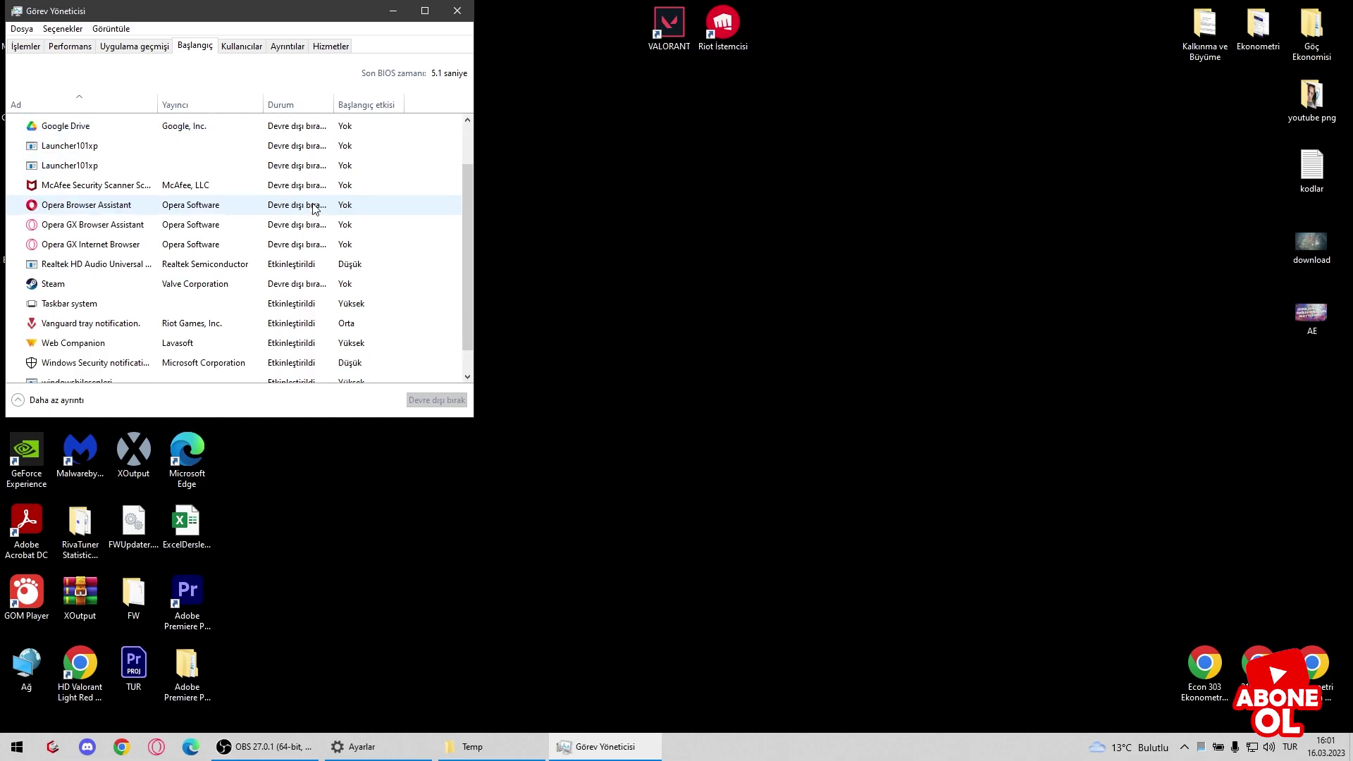
- Check the enable and disable commands available for the Steam and Realtek HD Audio startup entries without applying them
right_click(204, 285)
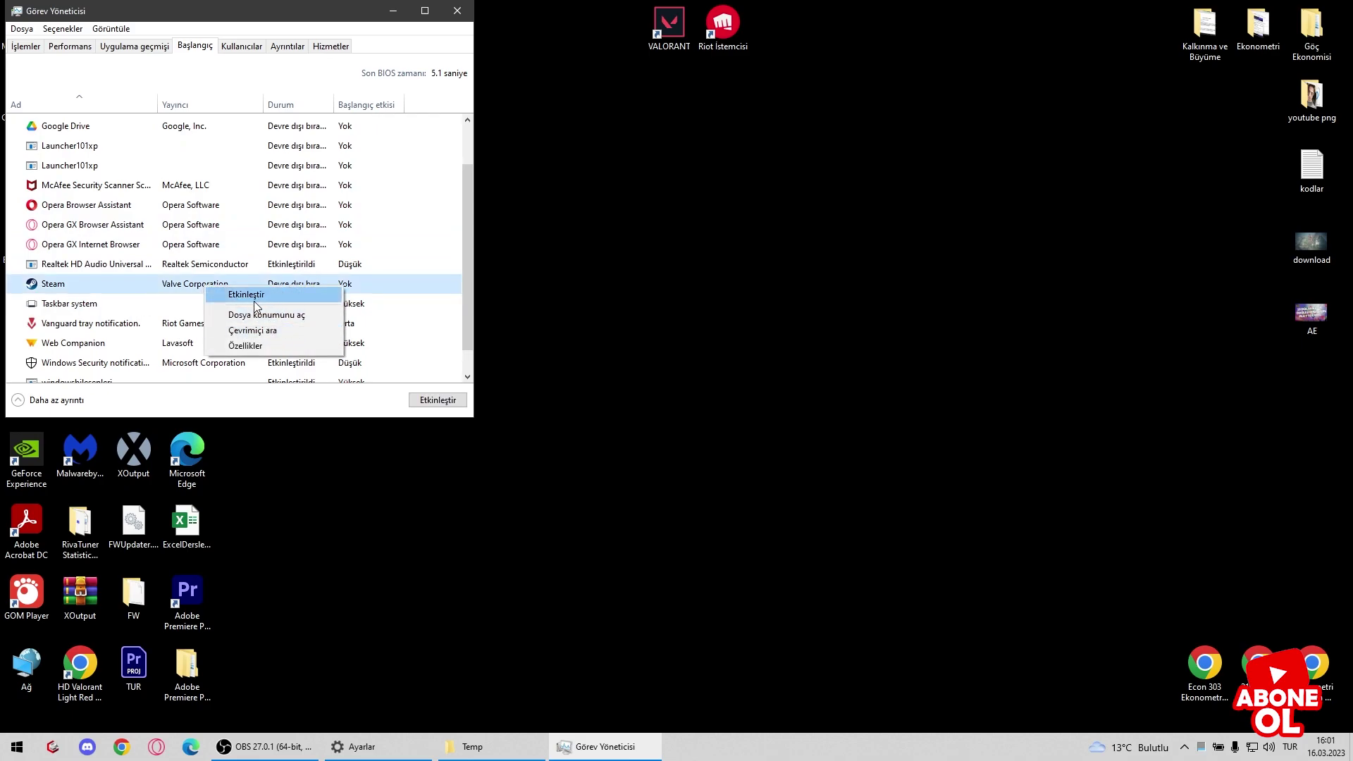
click(243, 266)
right_click(243, 264)
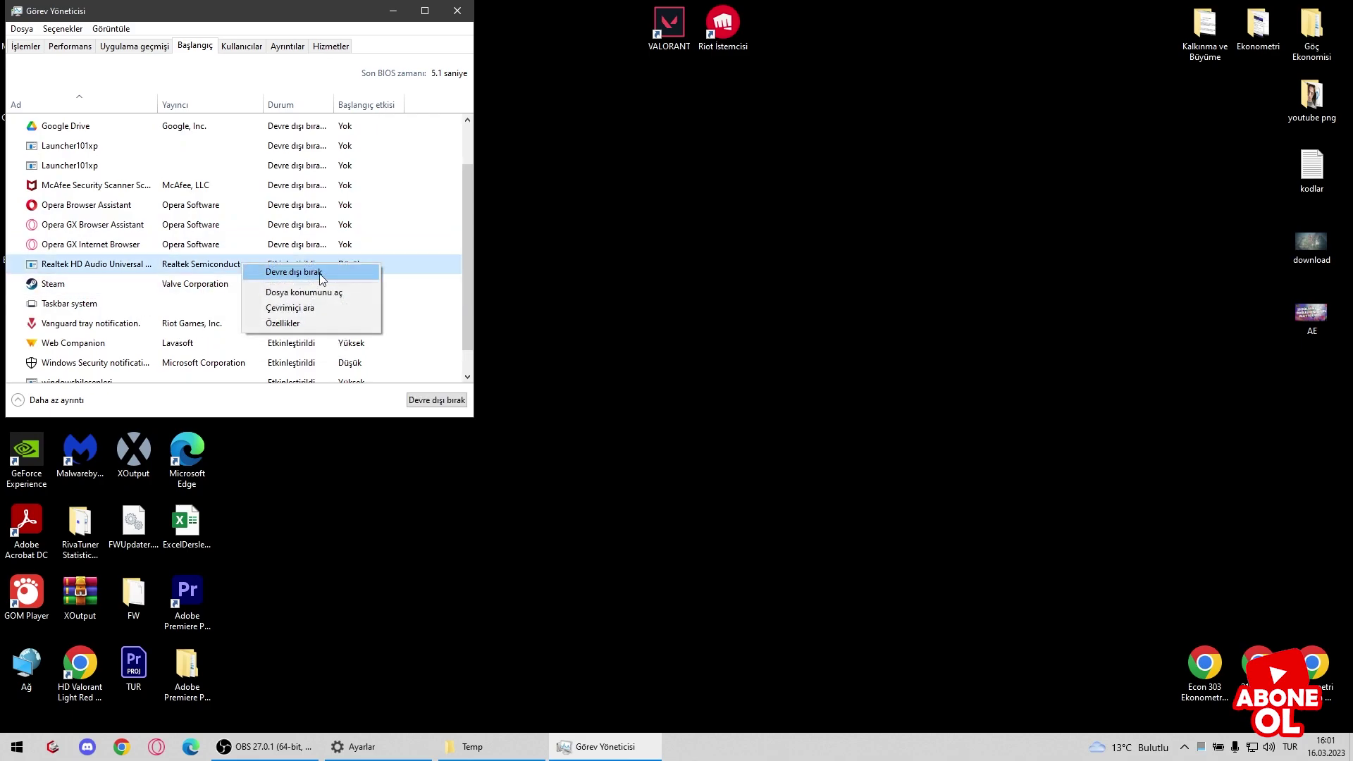
click(150, 284)
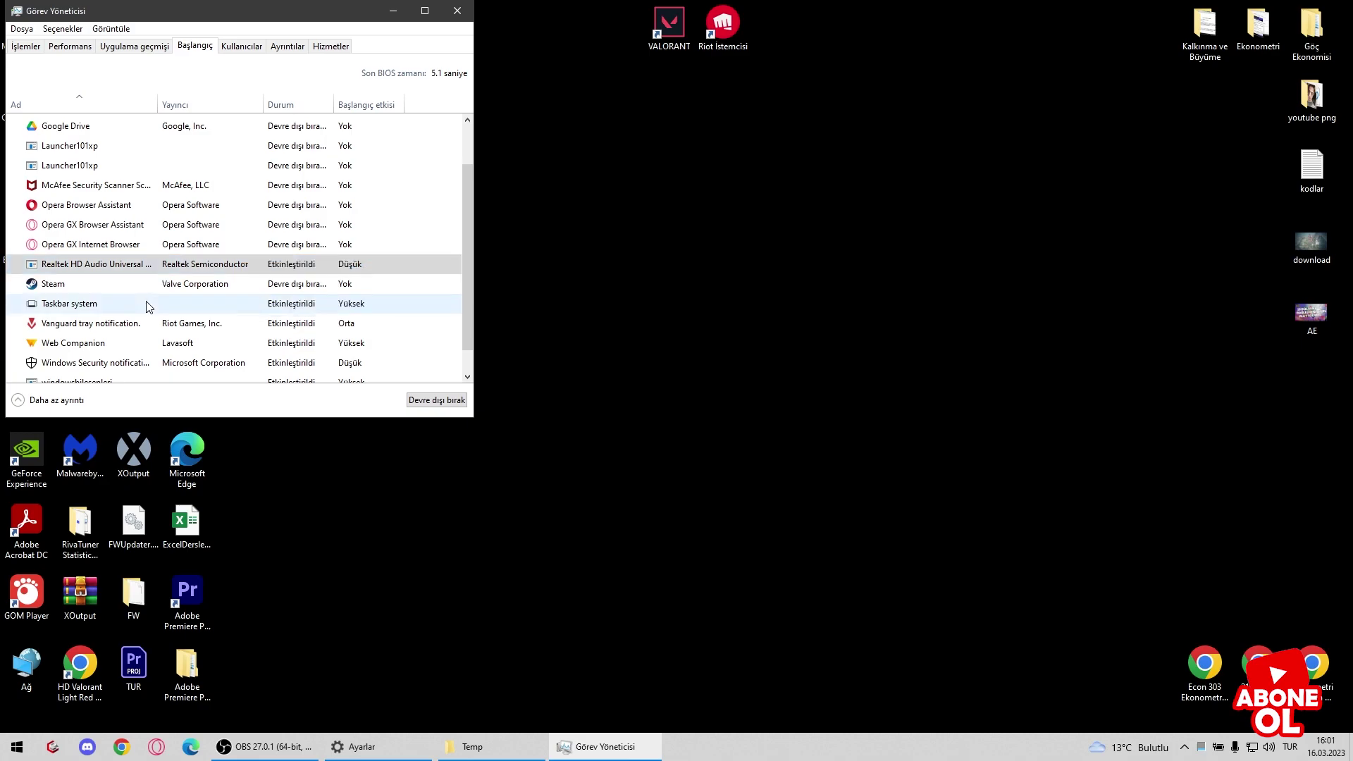
- Disable the Web Companion startup program (Devre dışı bırak)
click(149, 303)
scroll(150, 303, down, 1)
click(175, 321)
right_click(175, 321)
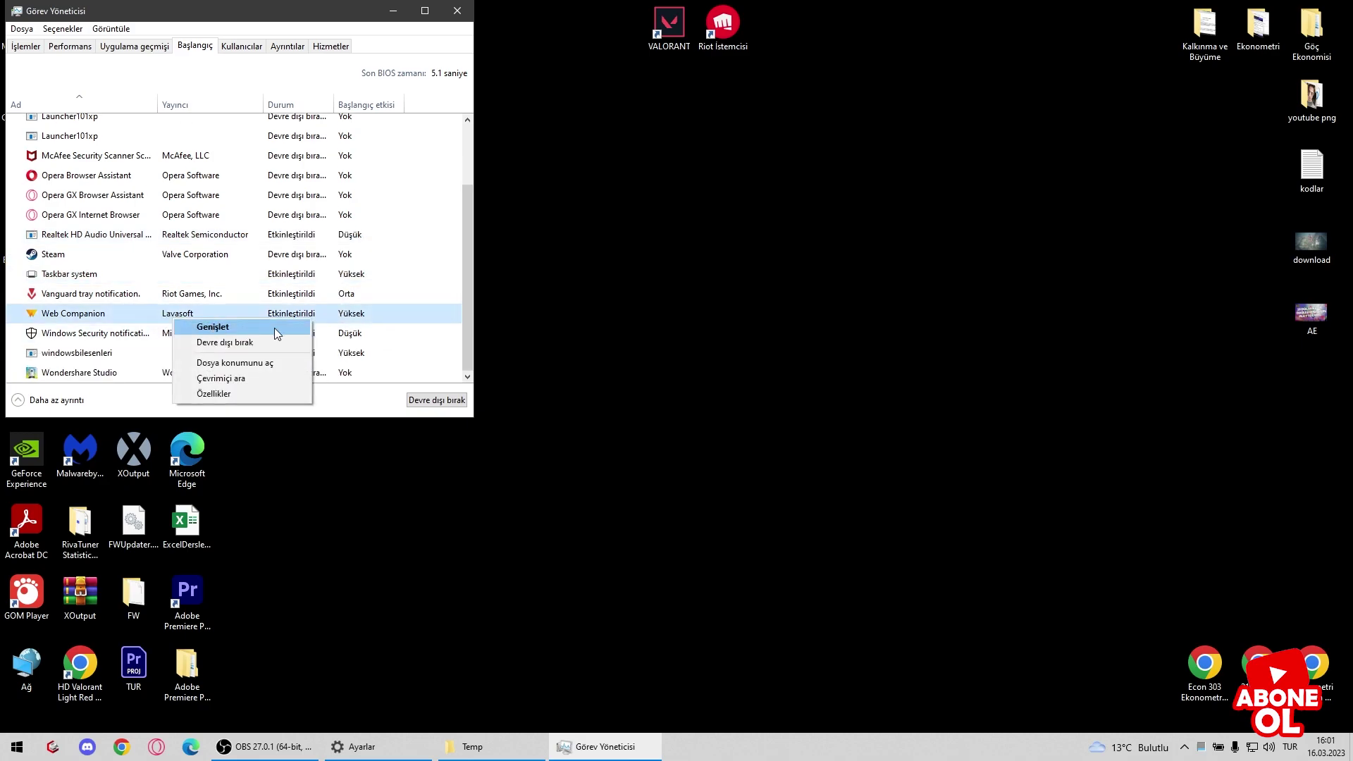
click(204, 329)
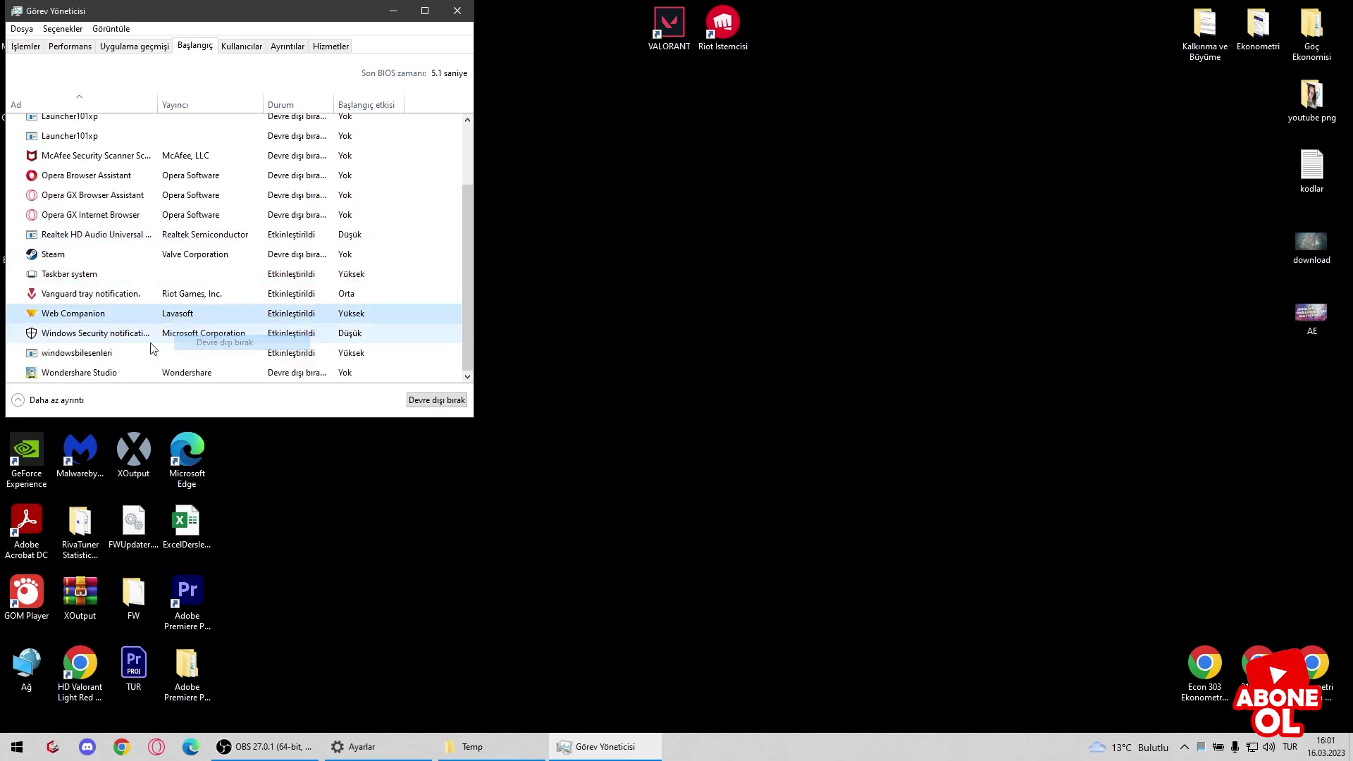
- Look over the startup program list once more and close Görev Yöneticisi
click(204, 296)
scroll(191, 342, up, 2)
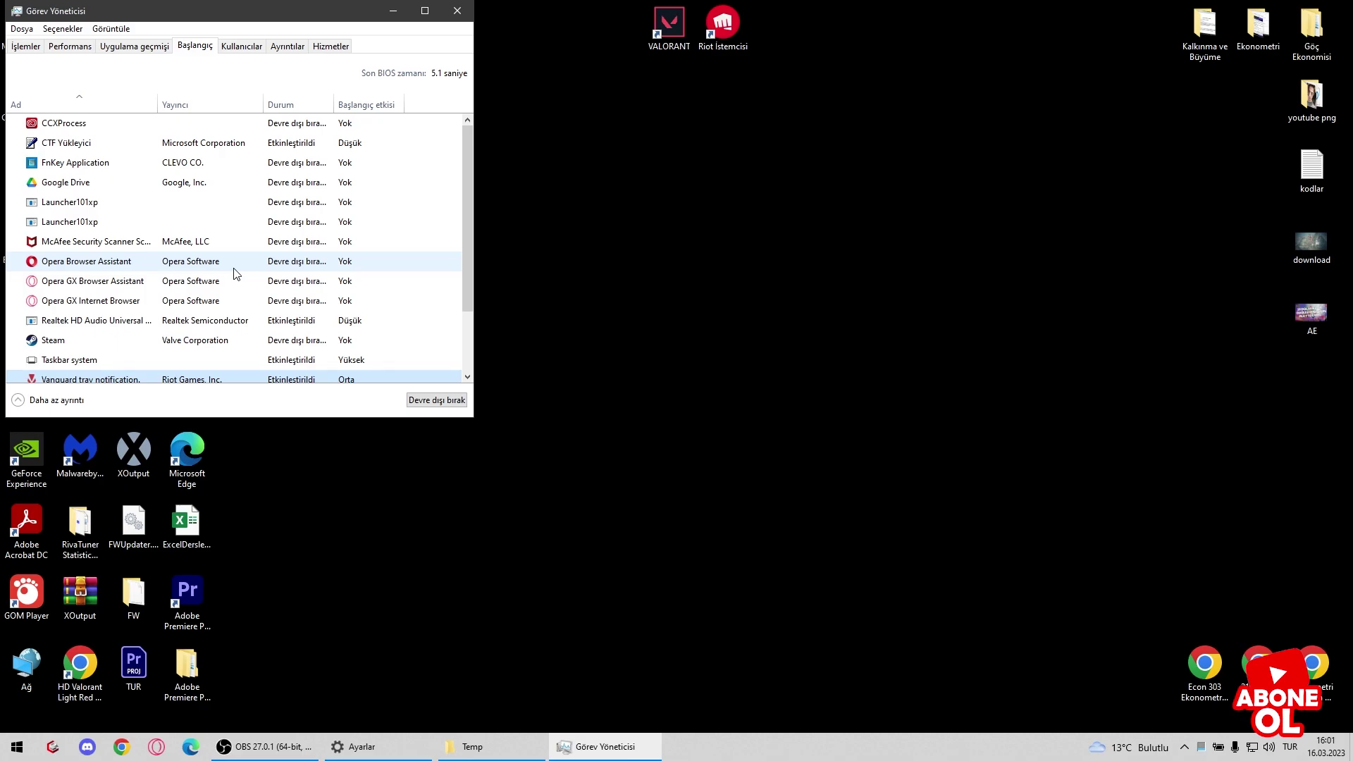
scroll(330, 261, down, 1)
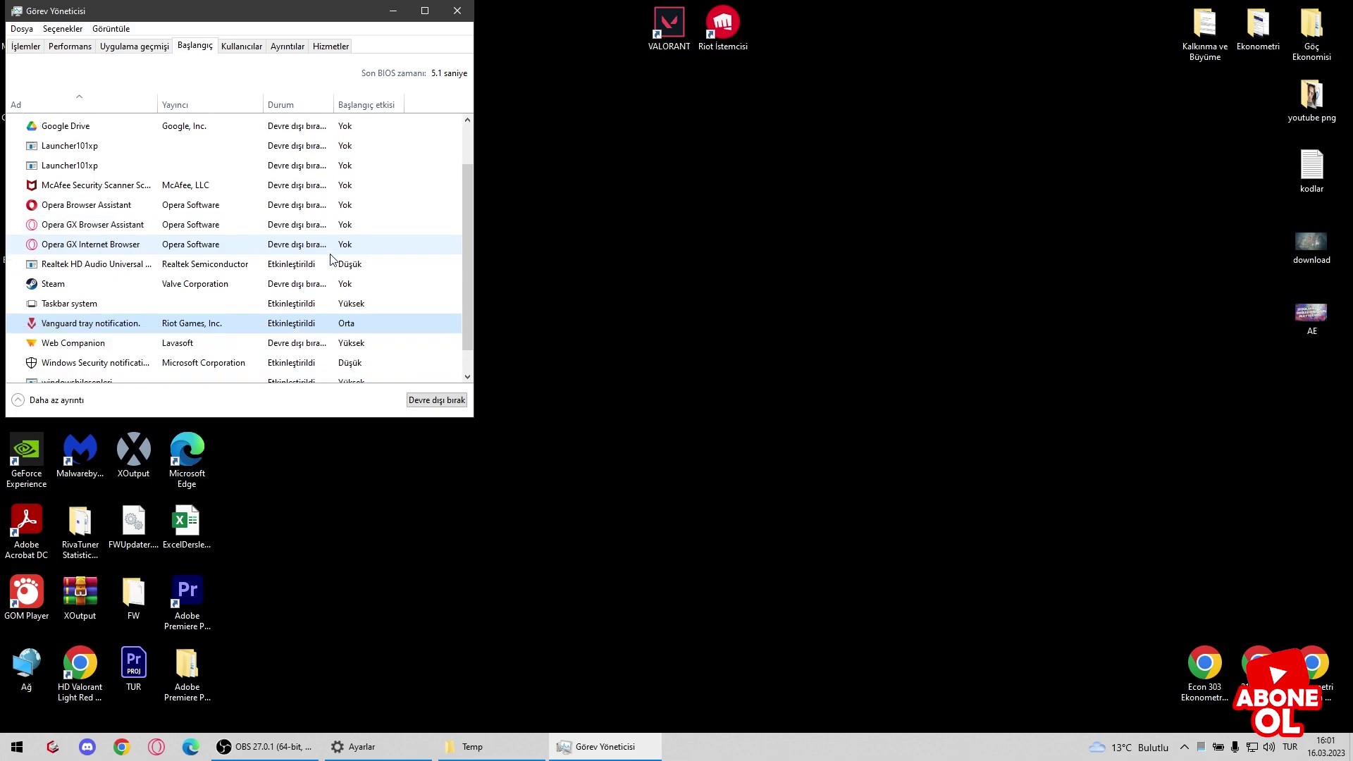
scroll(334, 261, up, 1)
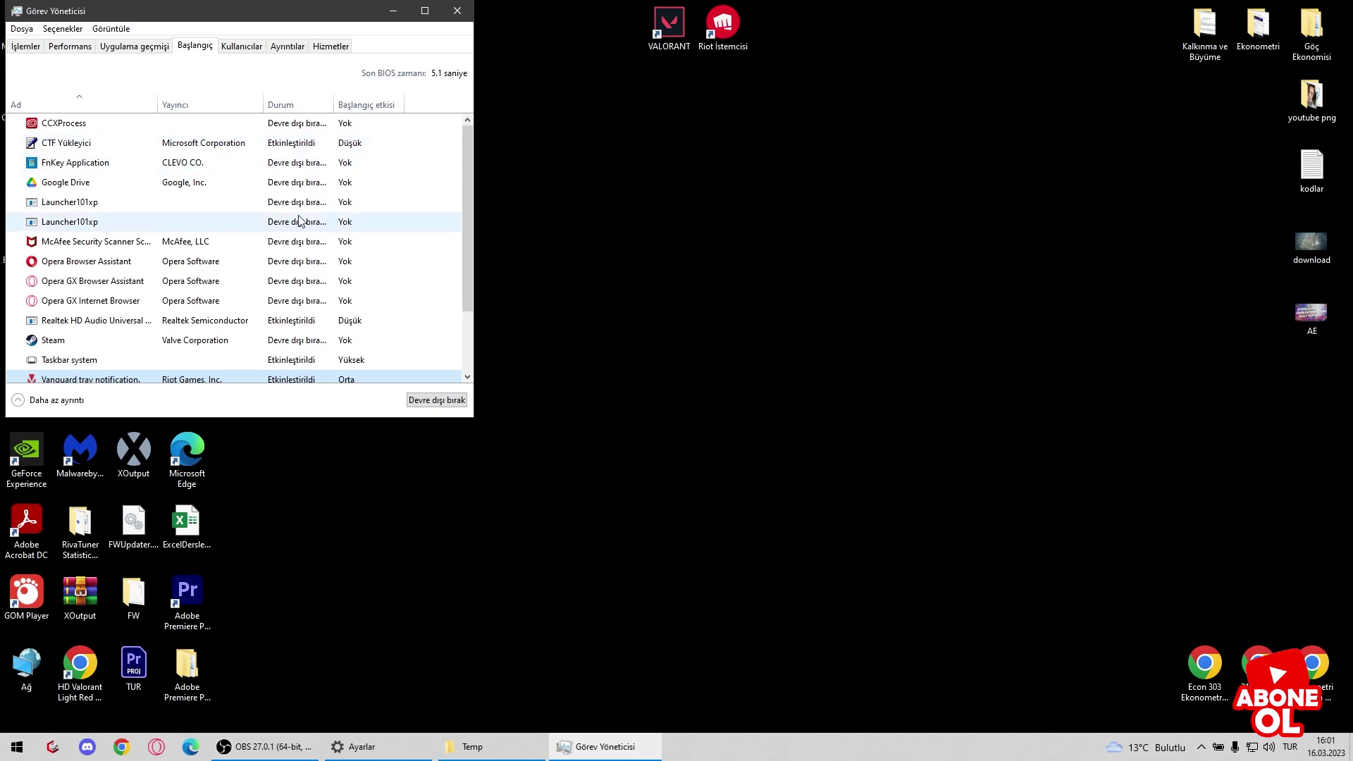
click(456, 10)
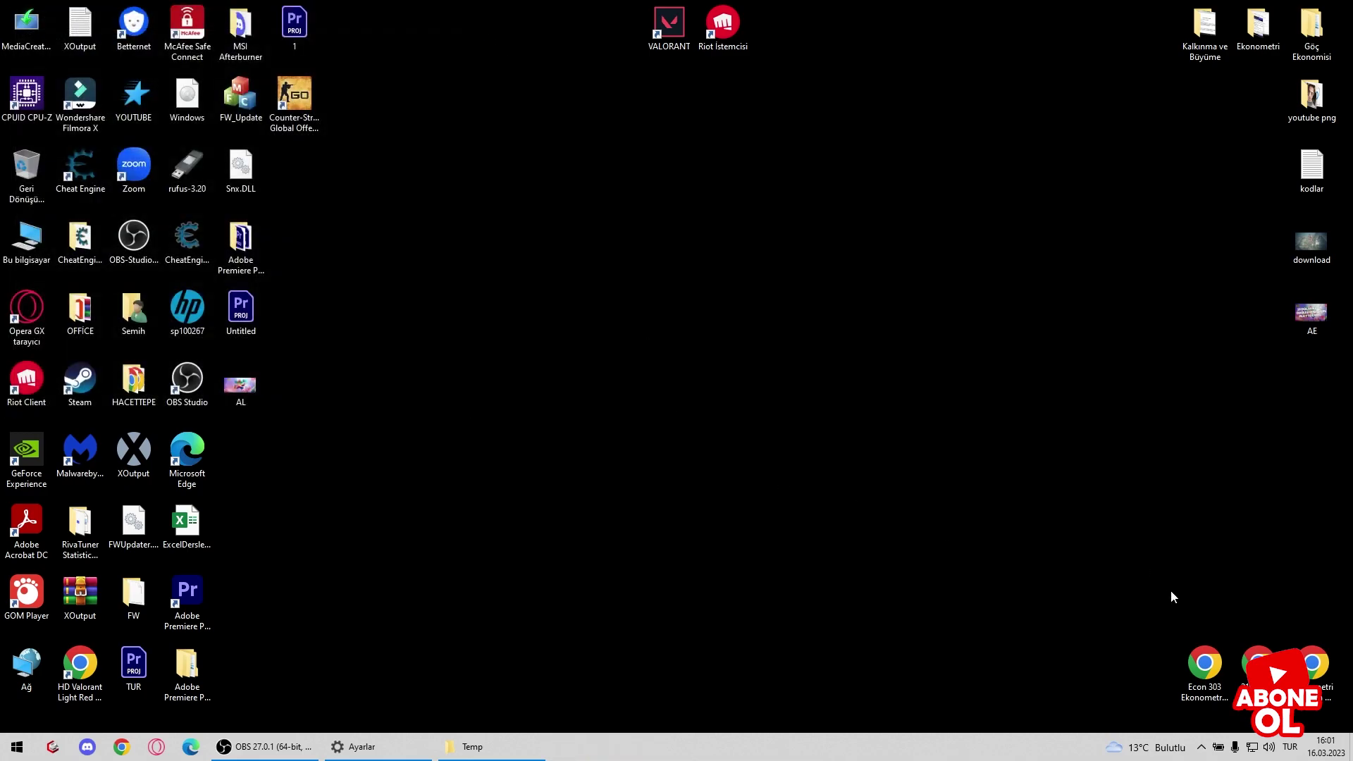
- Check the hidden notification area icons, search Windows for GeForce Experience, and open it
click(1202, 749)
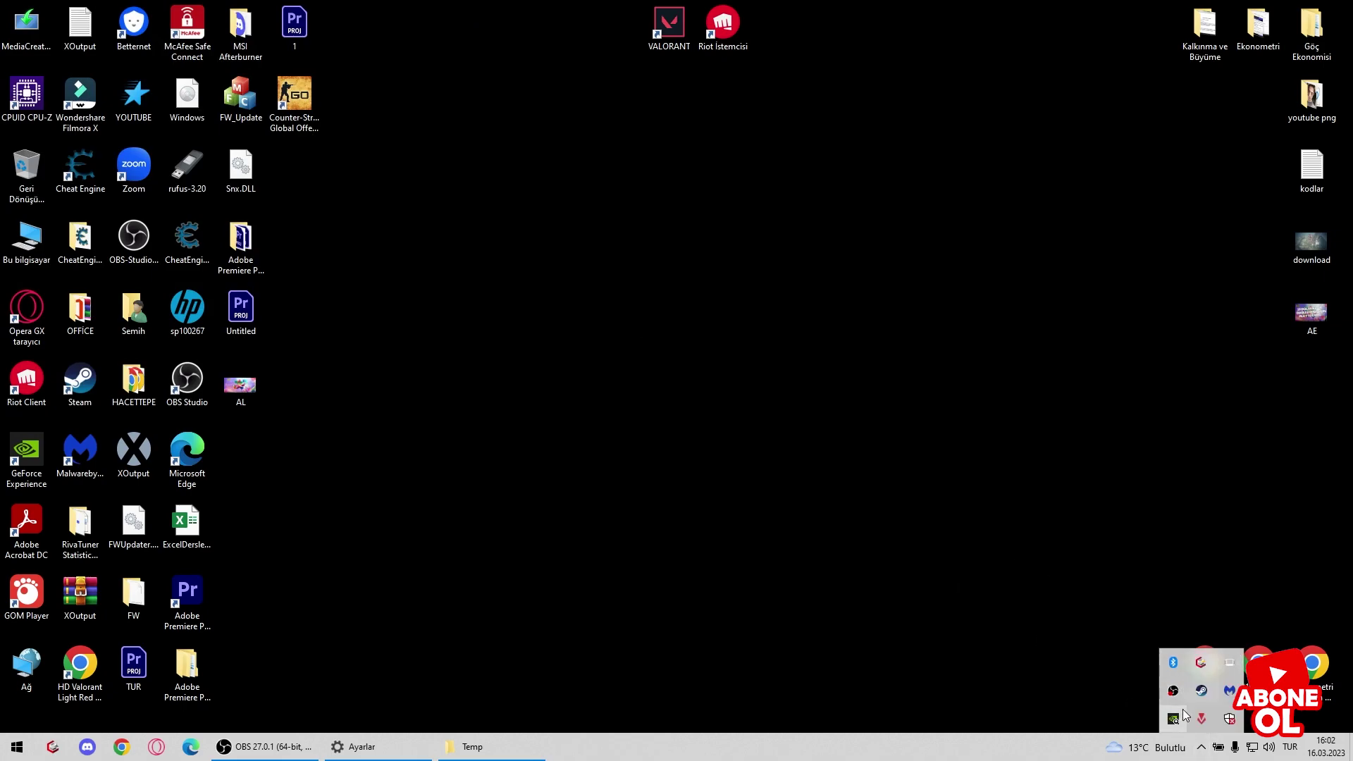
click(865, 535)
click(17, 747)
text(gefo)
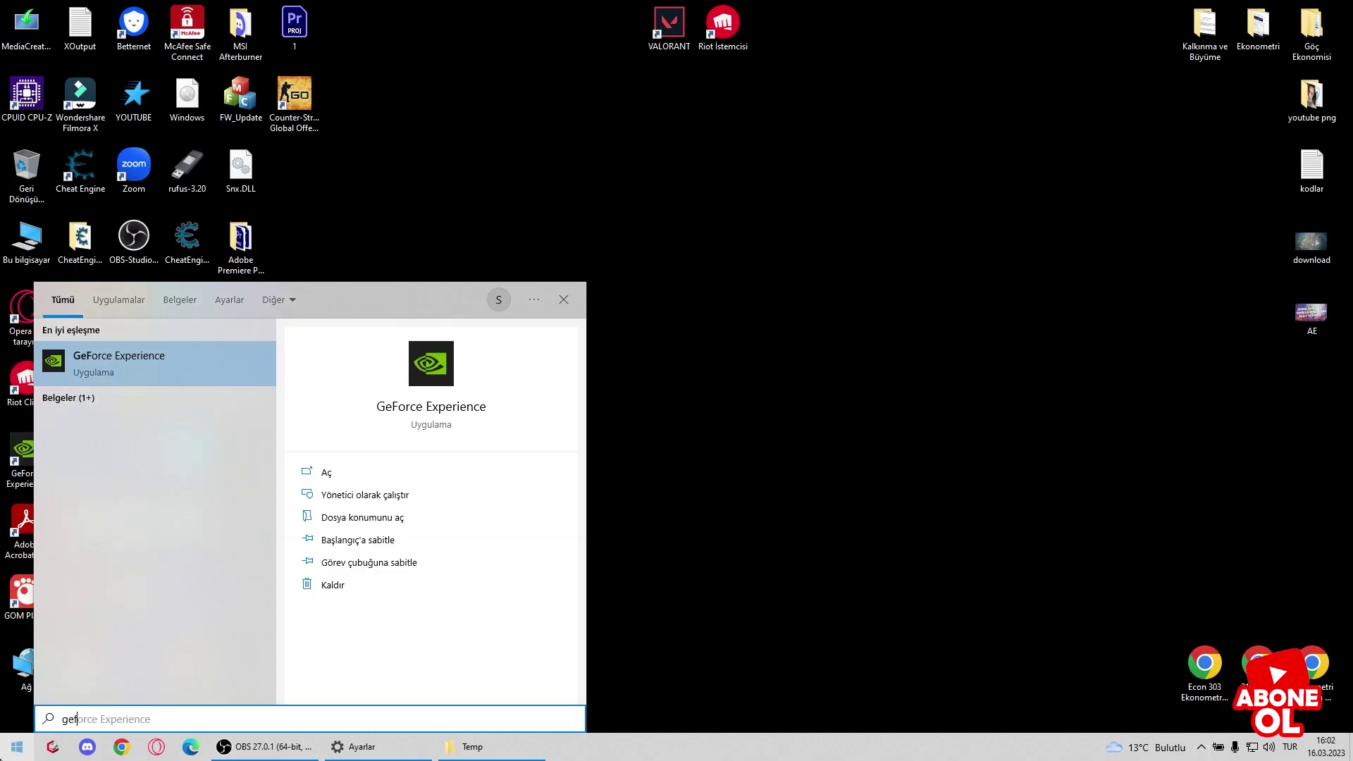
click(392, 471)
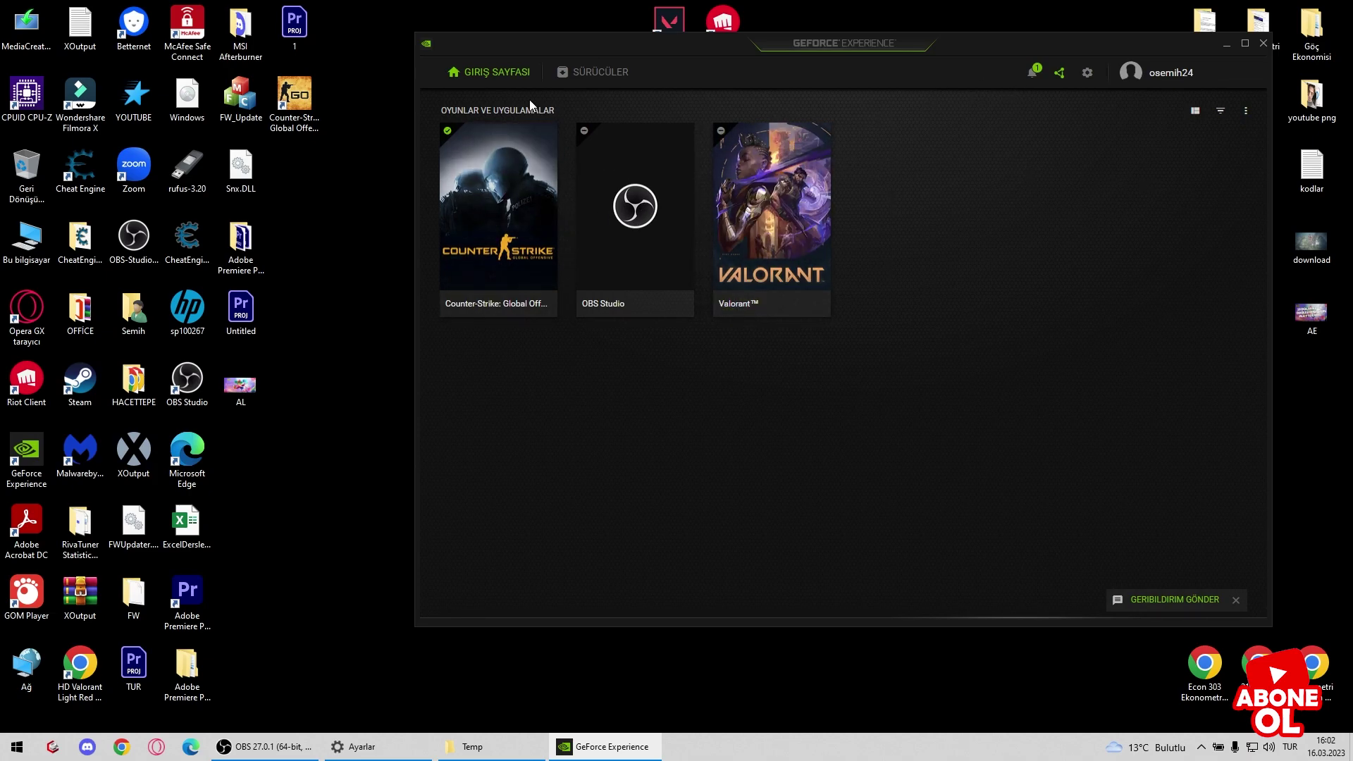
- View the available drivers (Sürücüler) and open the optimization details of Counter-Strike: Global Offensive
click(608, 72)
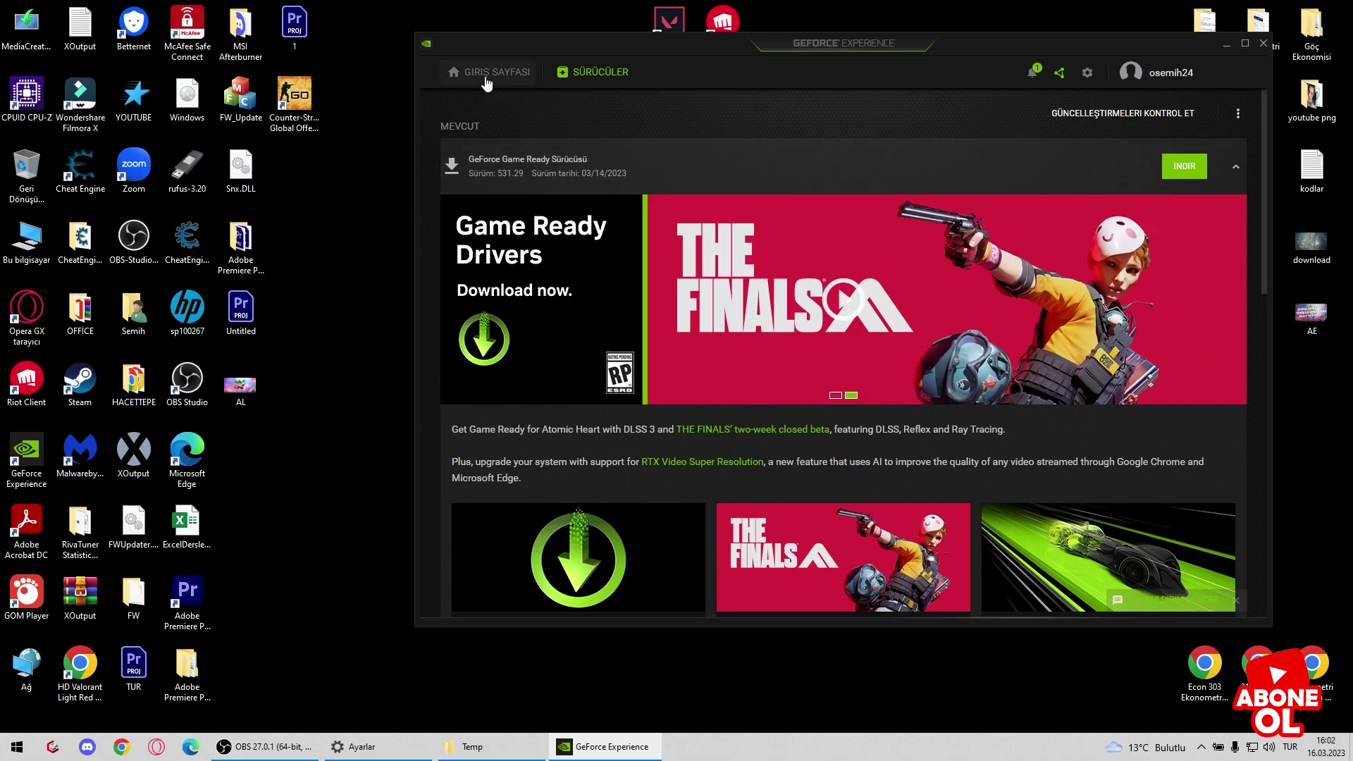
click(514, 70)
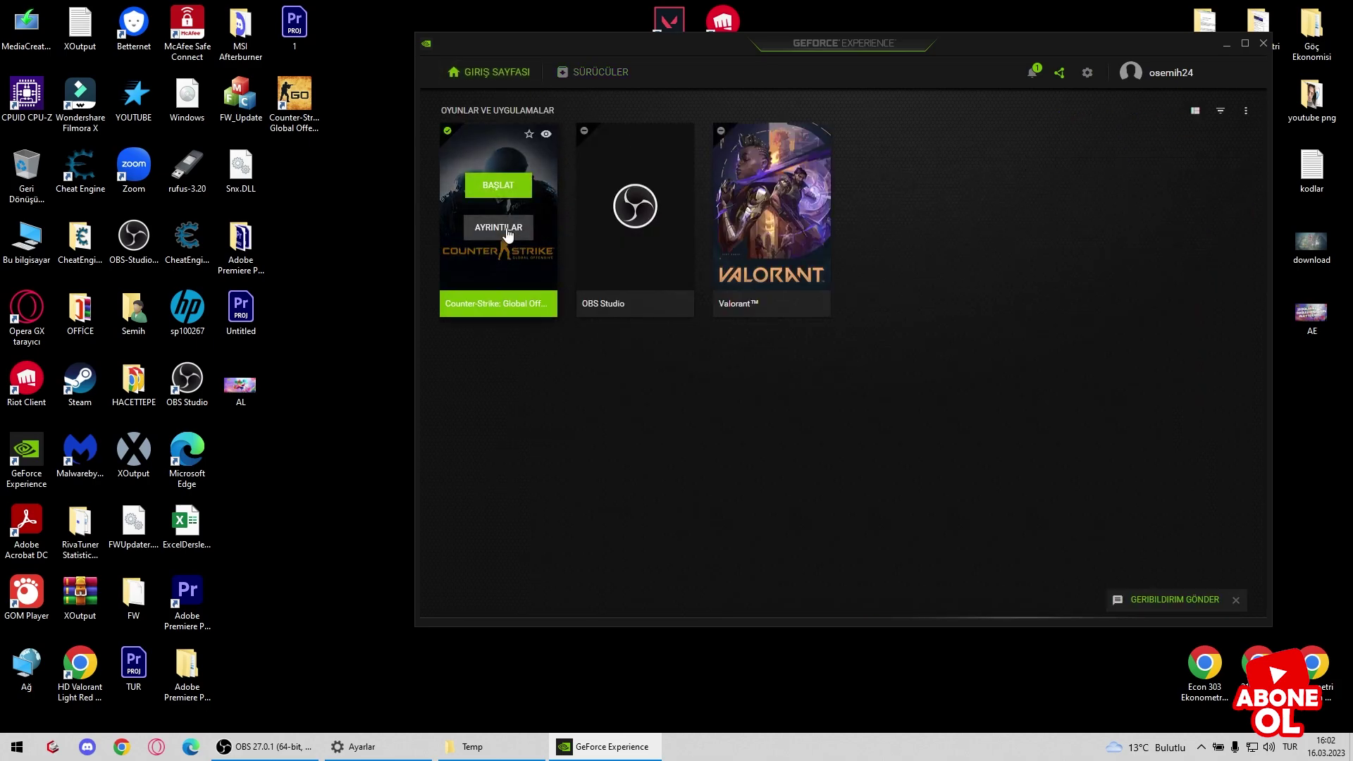
click(501, 224)
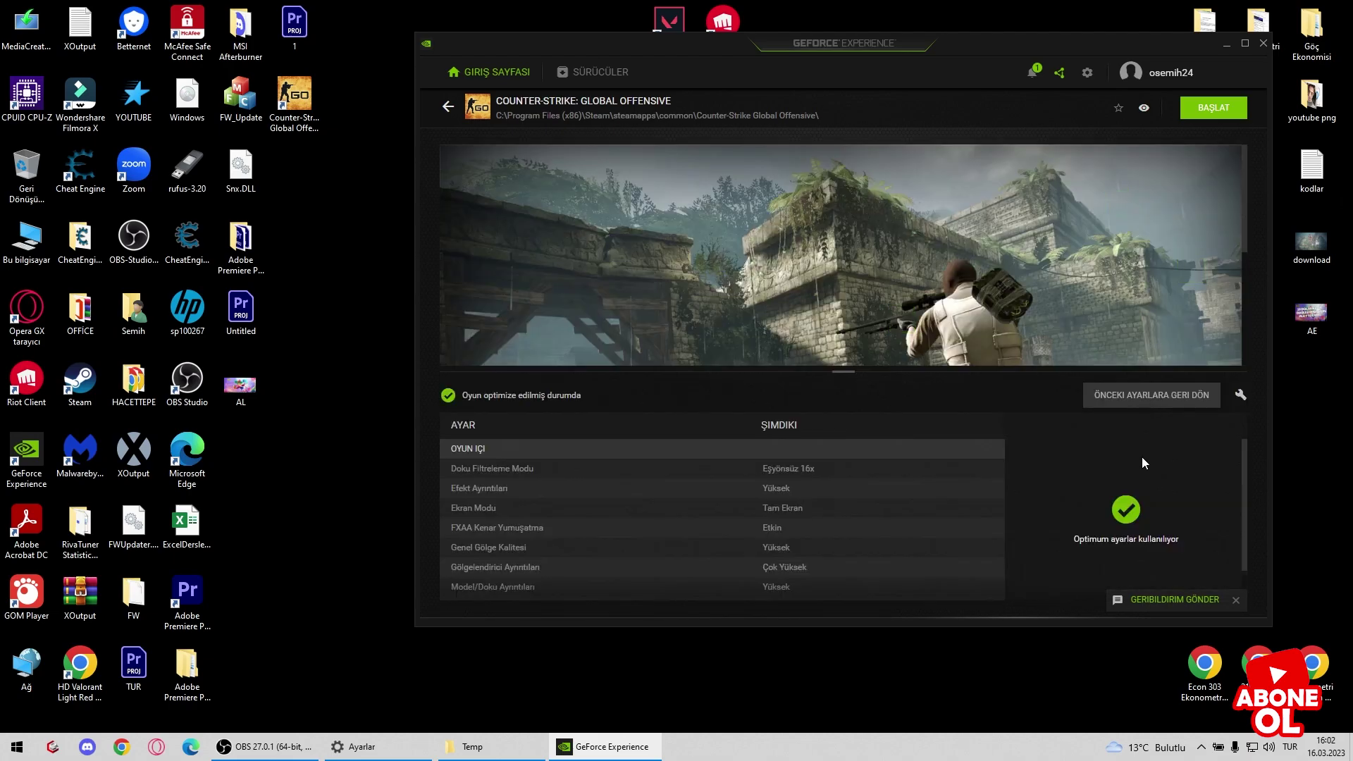
- Try optimizing Counter-Strike: Global Offensive for maximum performance (Performans) in the custom settings, and leave the dialog without applying
click(1240, 397)
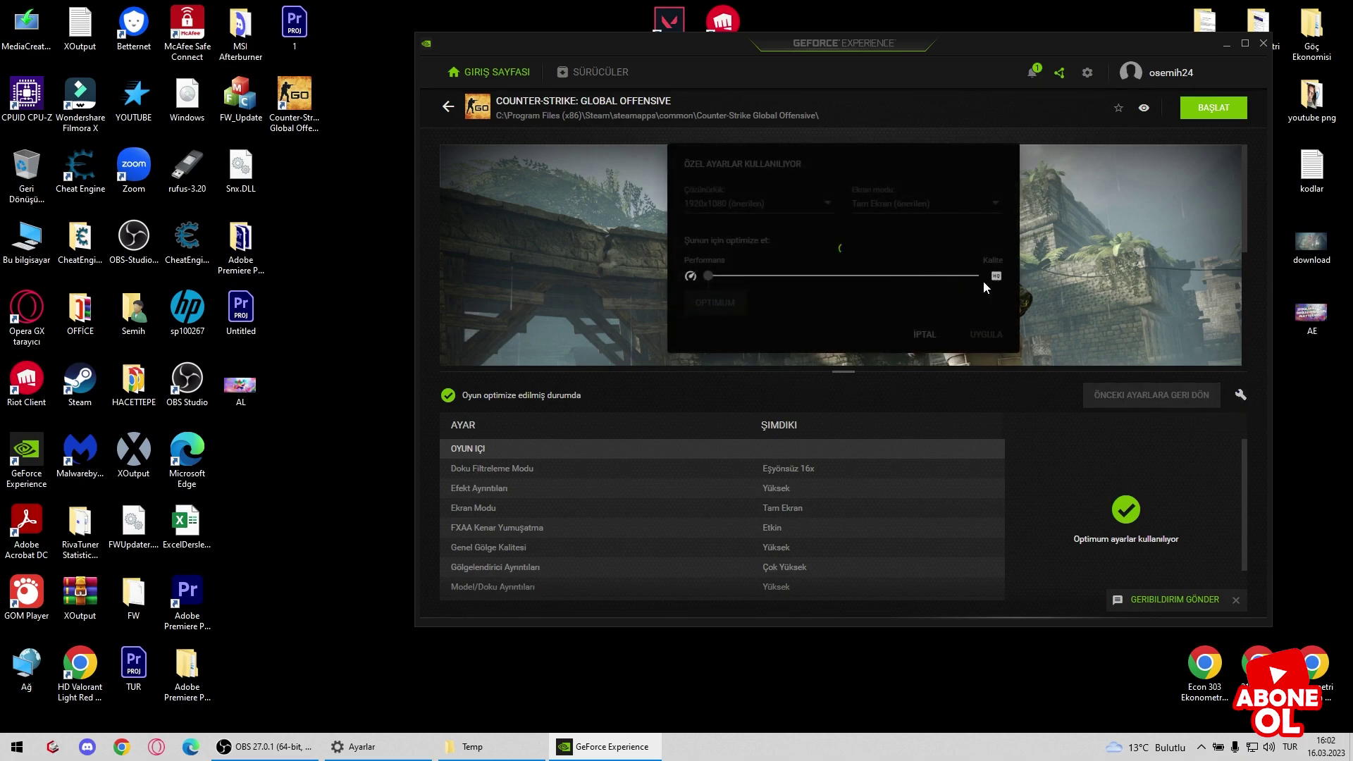
drag(977, 275, 437, 261)
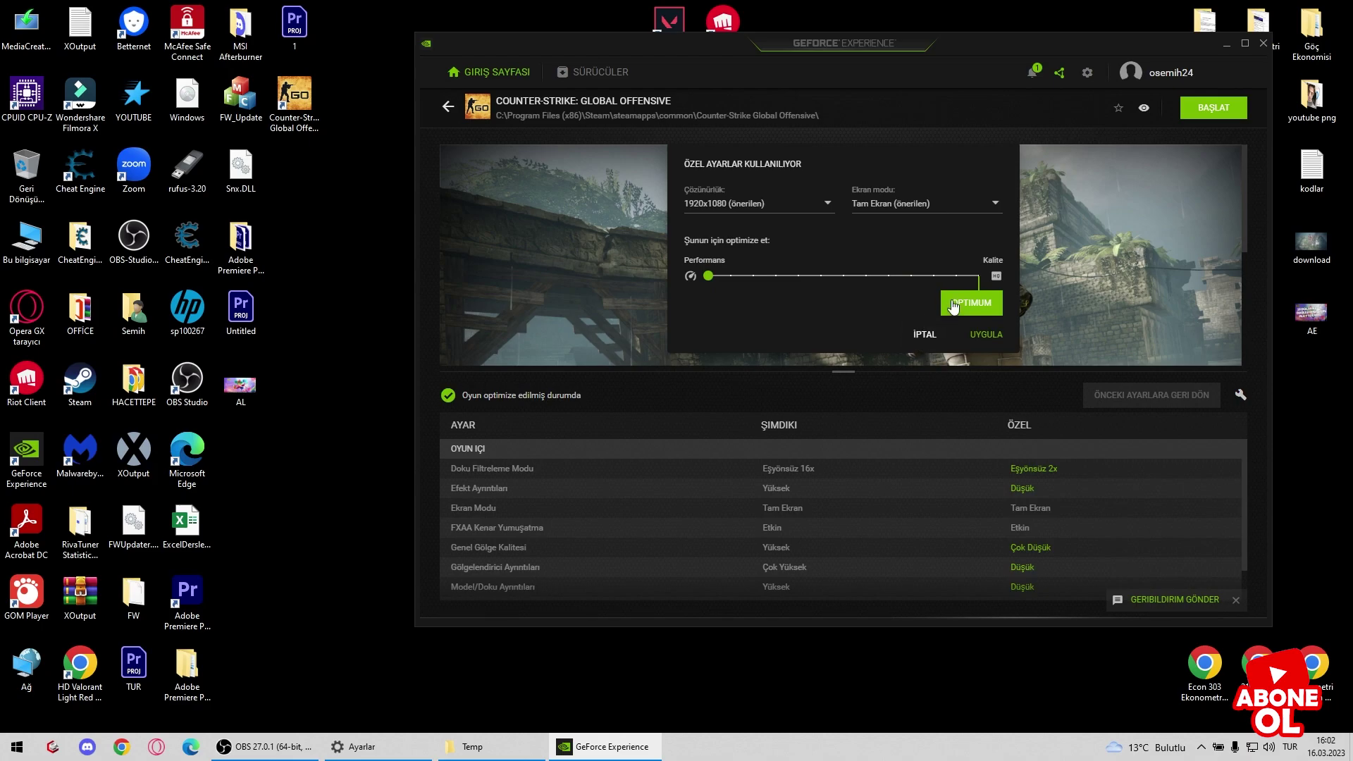
click(960, 332)
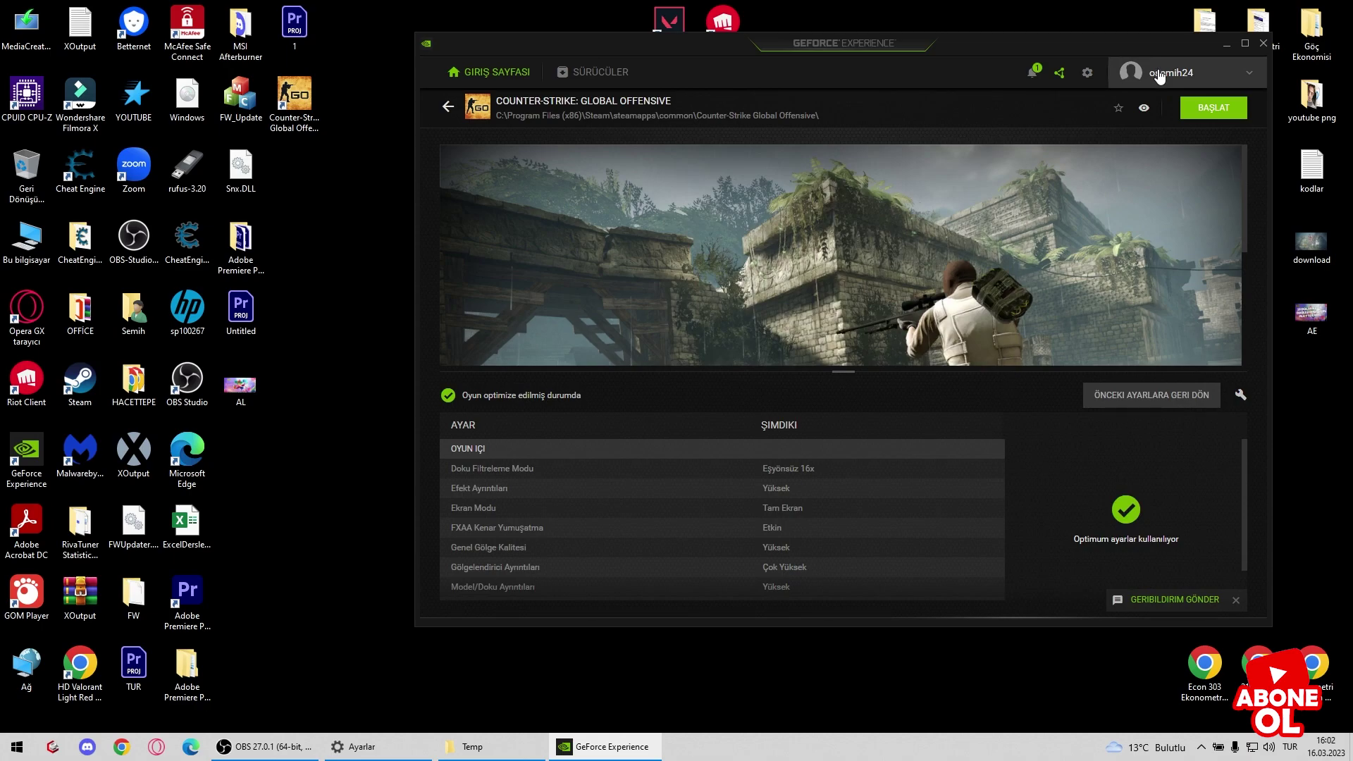
- Close GeForce Experience, the Ayarlar window and the Temp folder window
click(1265, 45)
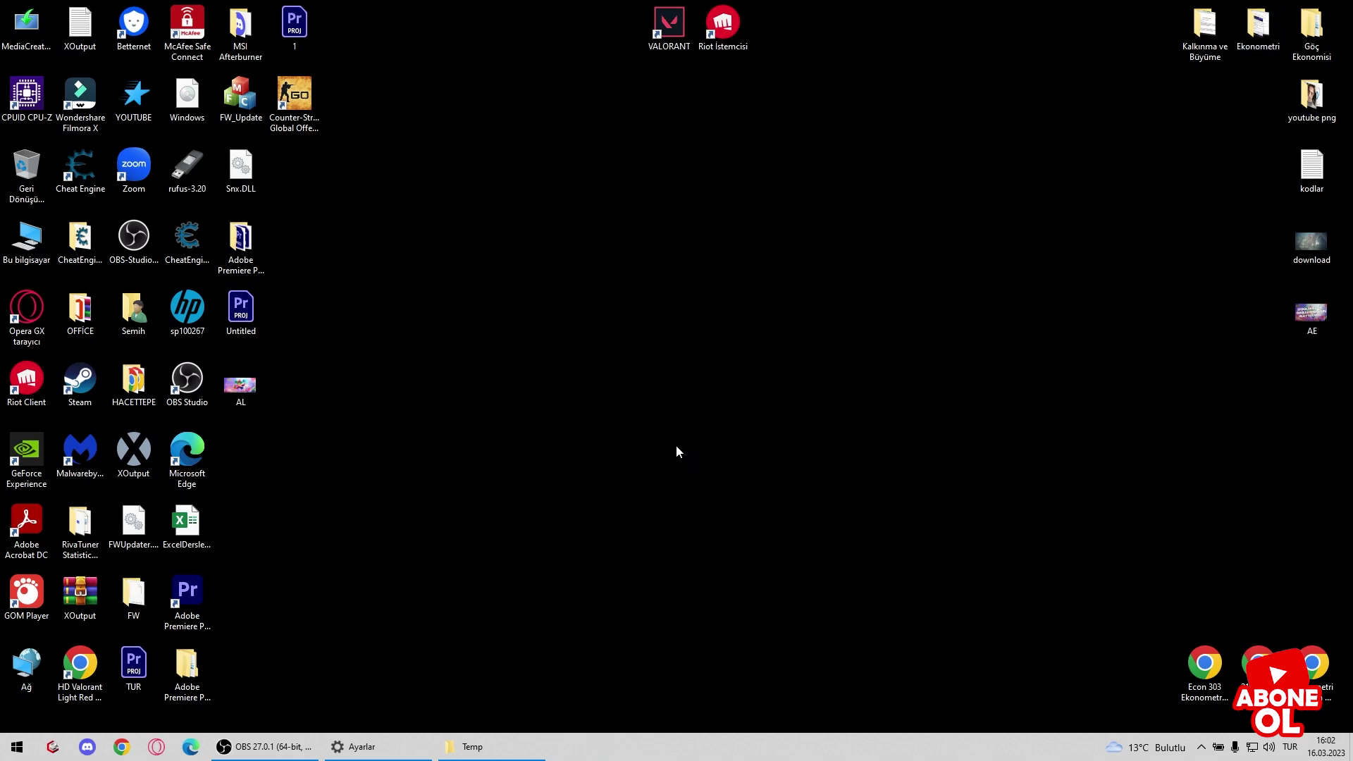
right_click(398, 746)
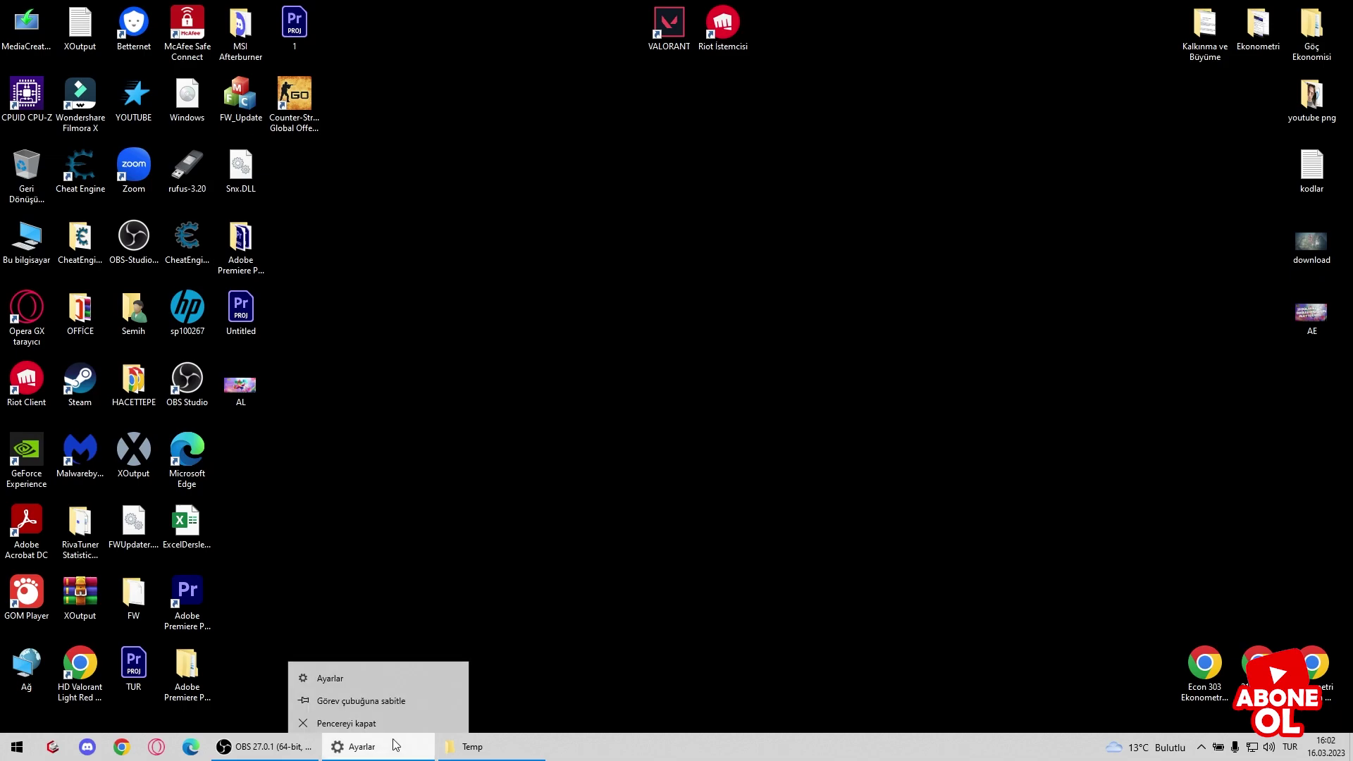
click(396, 720)
right_click(392, 754)
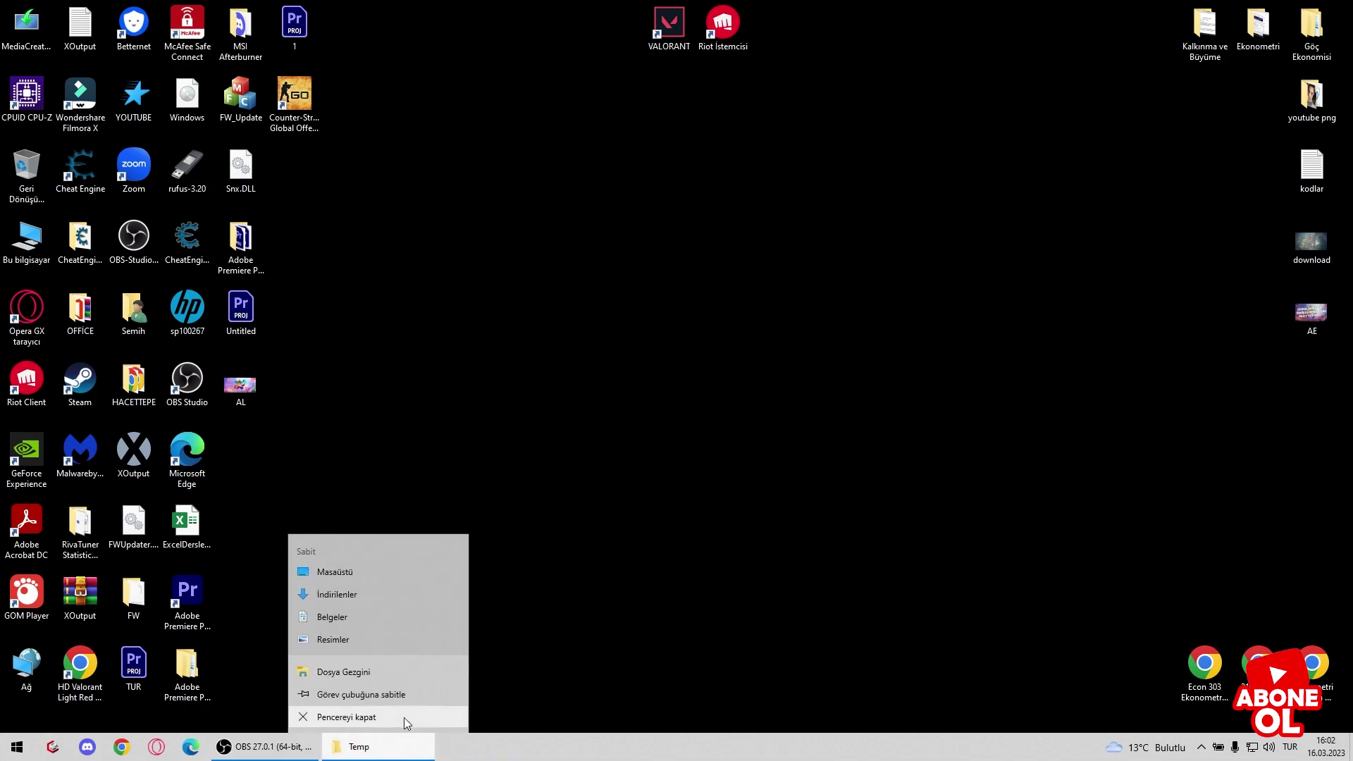
click(404, 717)
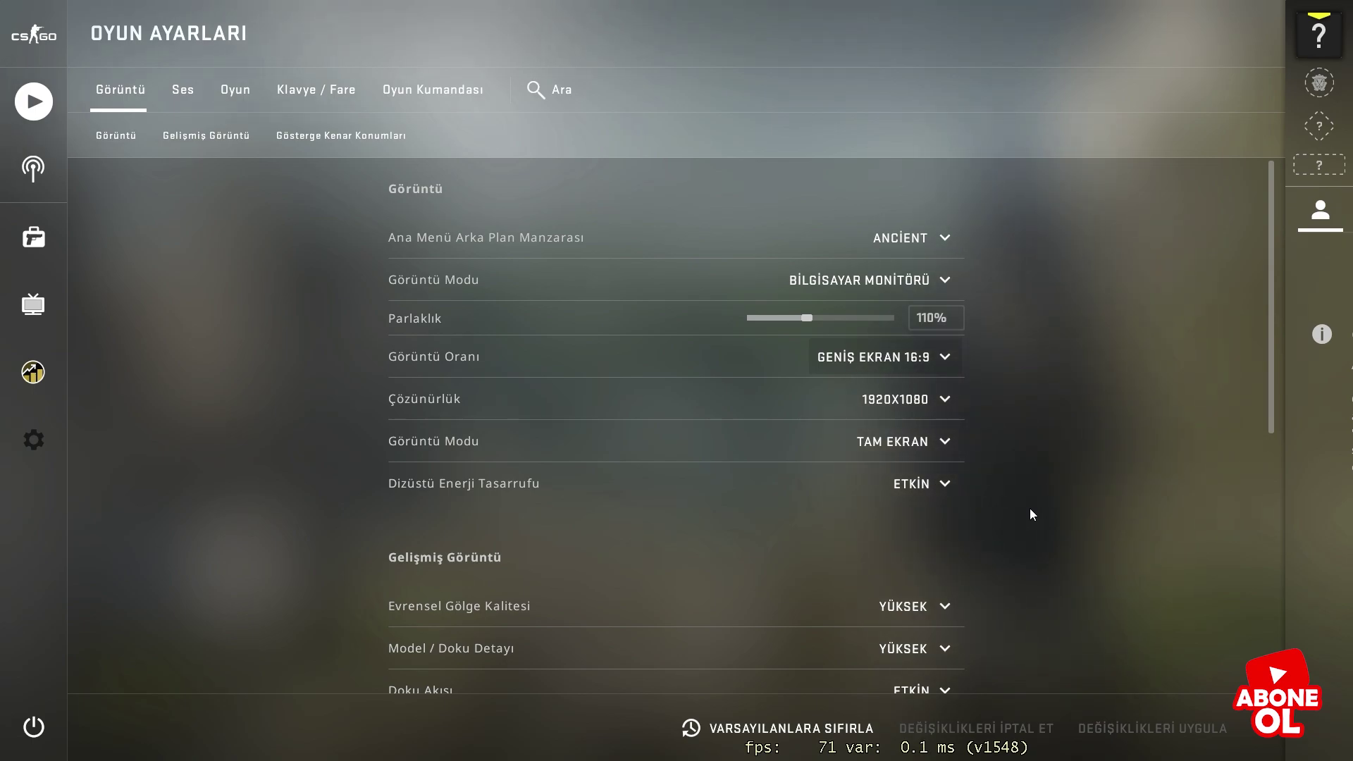
- In Counter-Strike: Global Offensive, open the developer console and run net_graph 1 to show the FPS readout
key(grave)
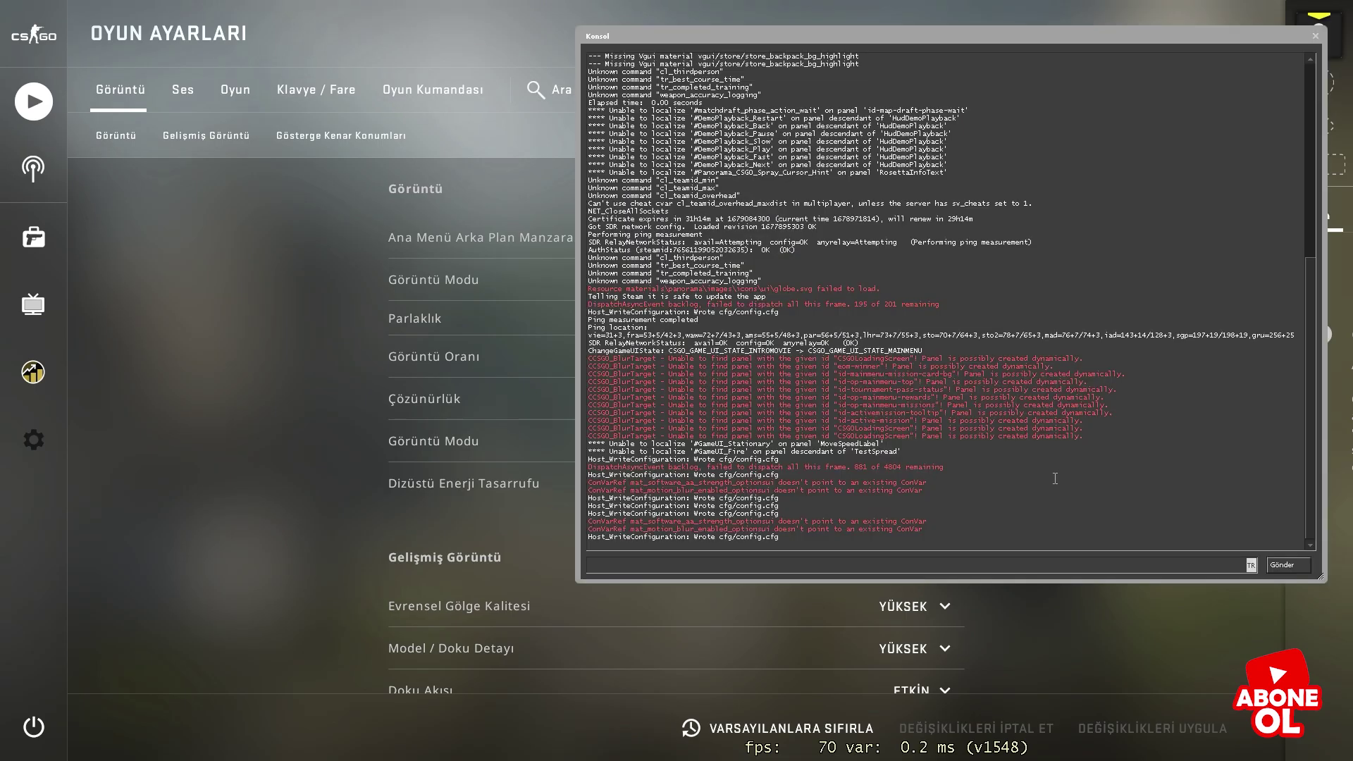
text(net)
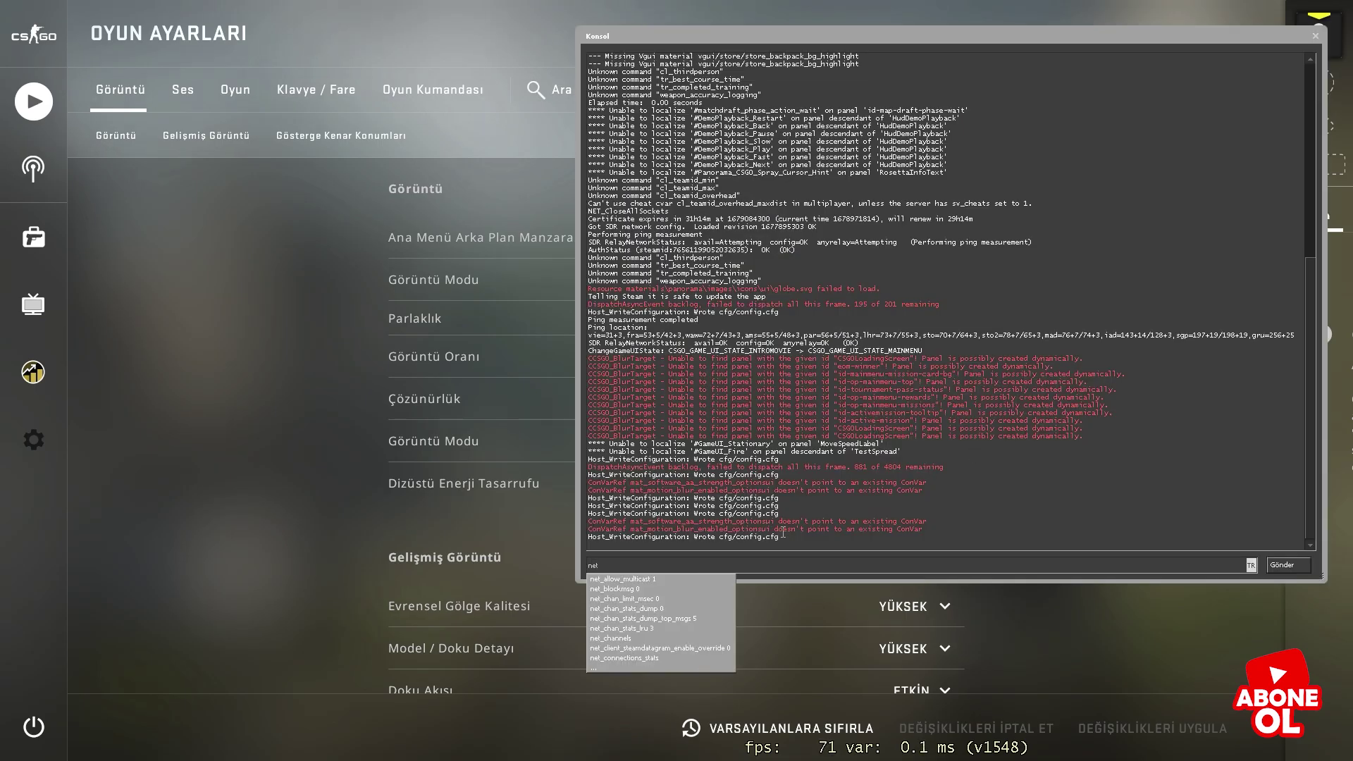
text(_graph)
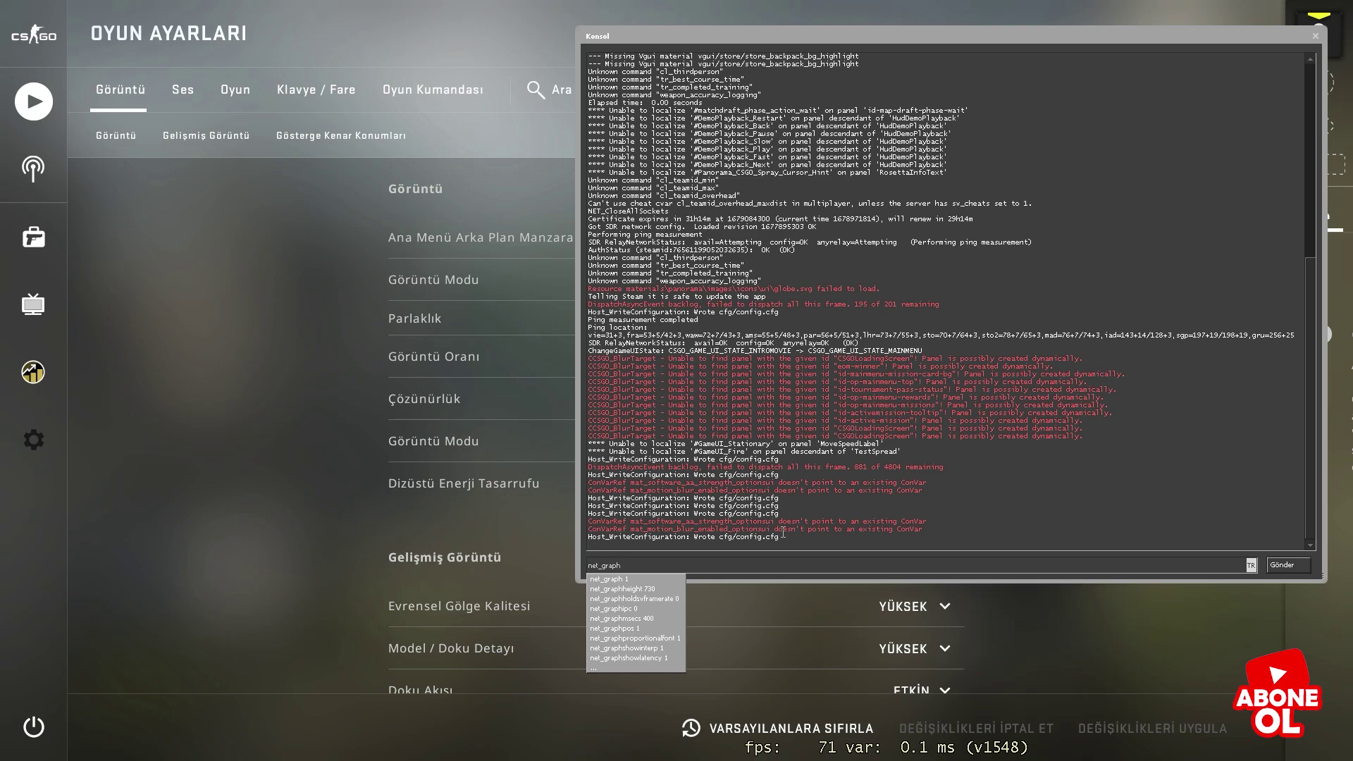
text( 1)
key(Return)
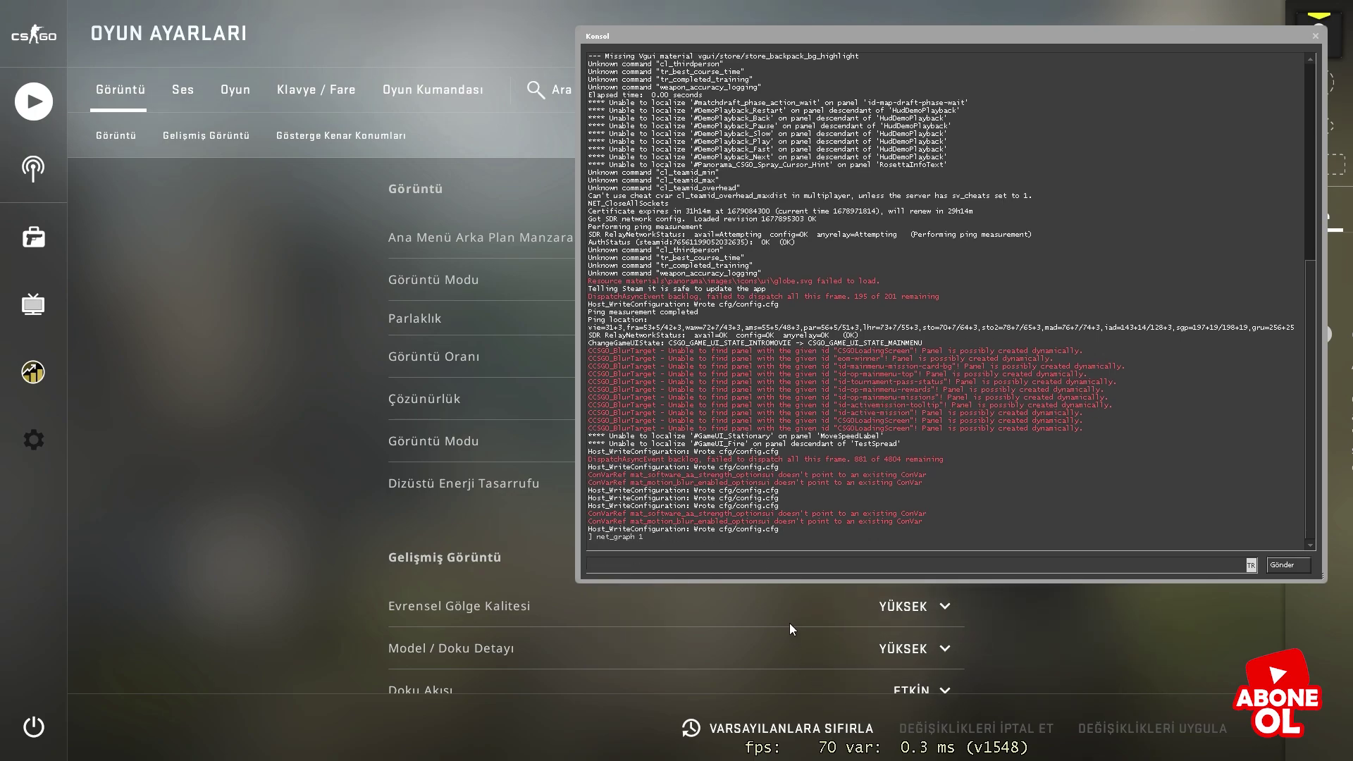
- Try the command net_graph 0 in the console and close the console
text(net_)
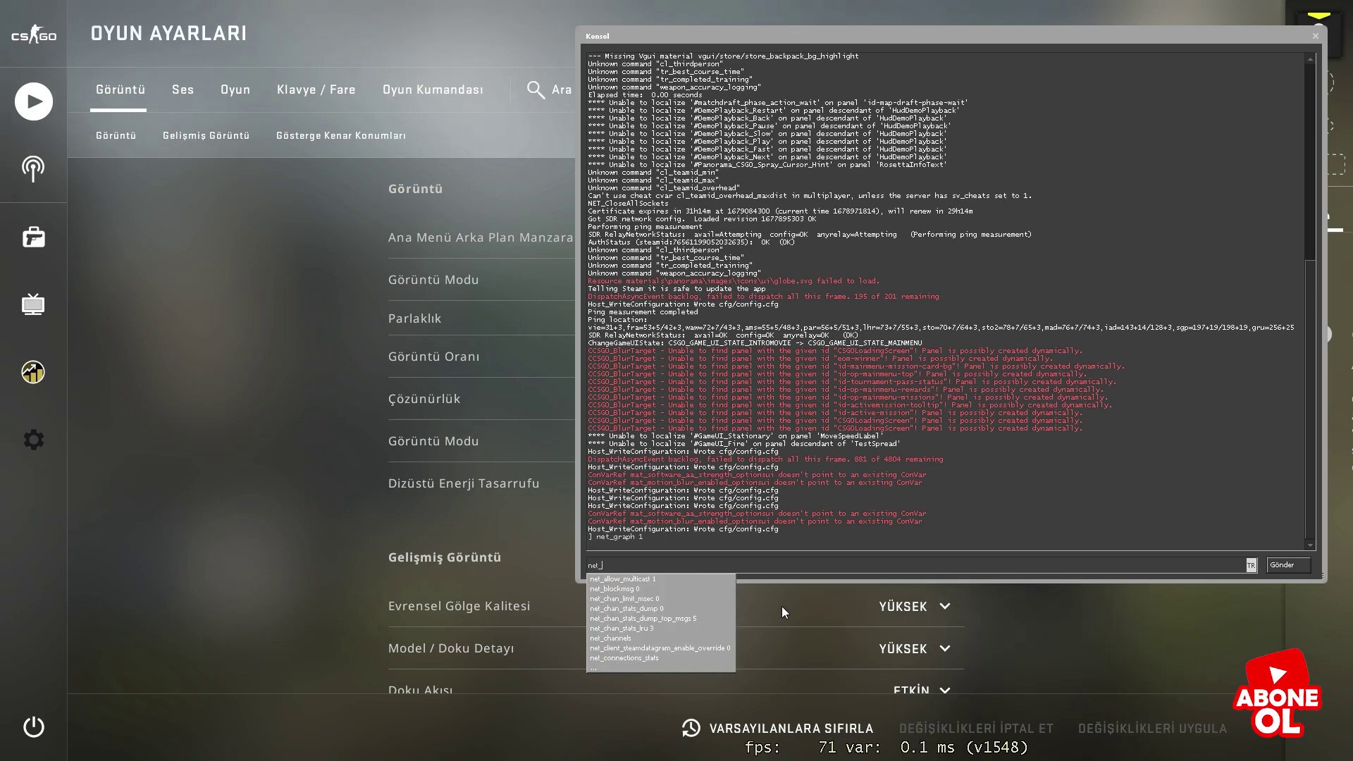
text(graph 0)
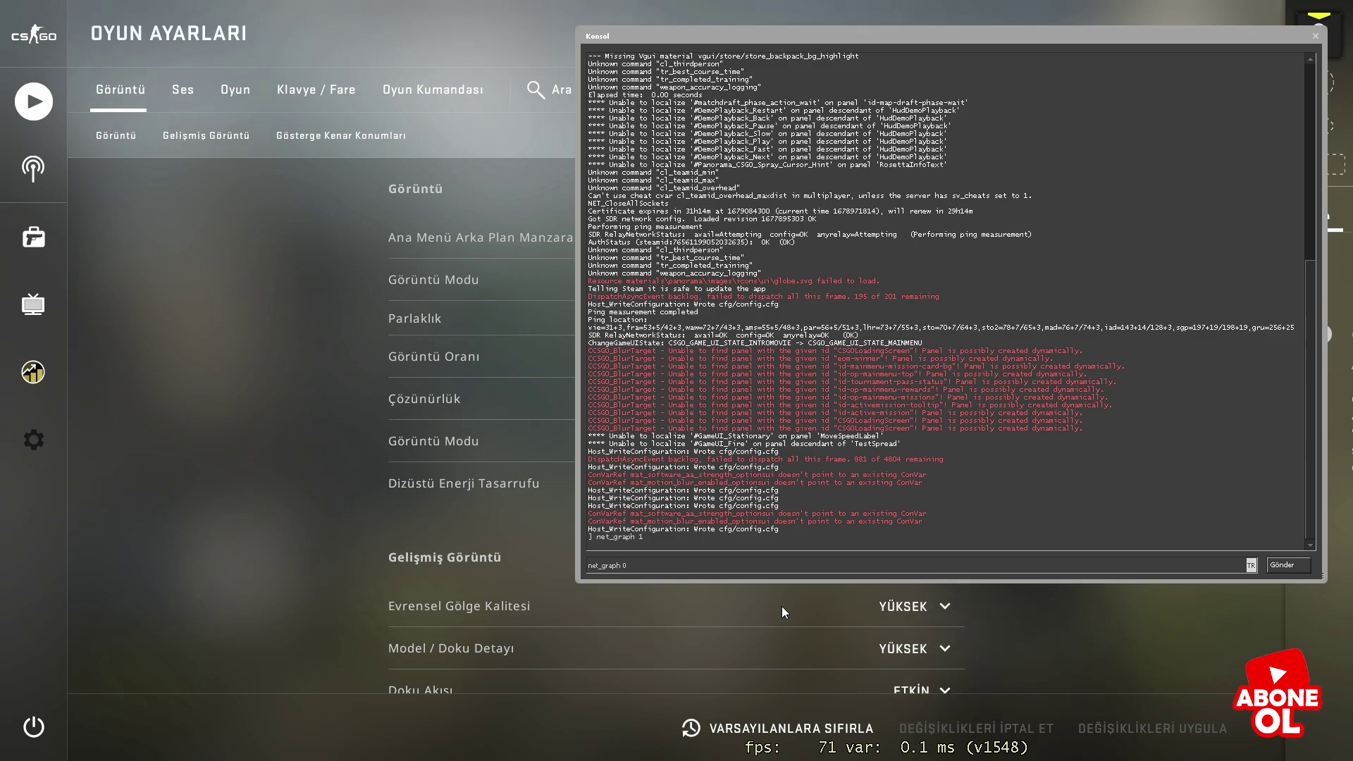
key(Return)
click(1315, 36)
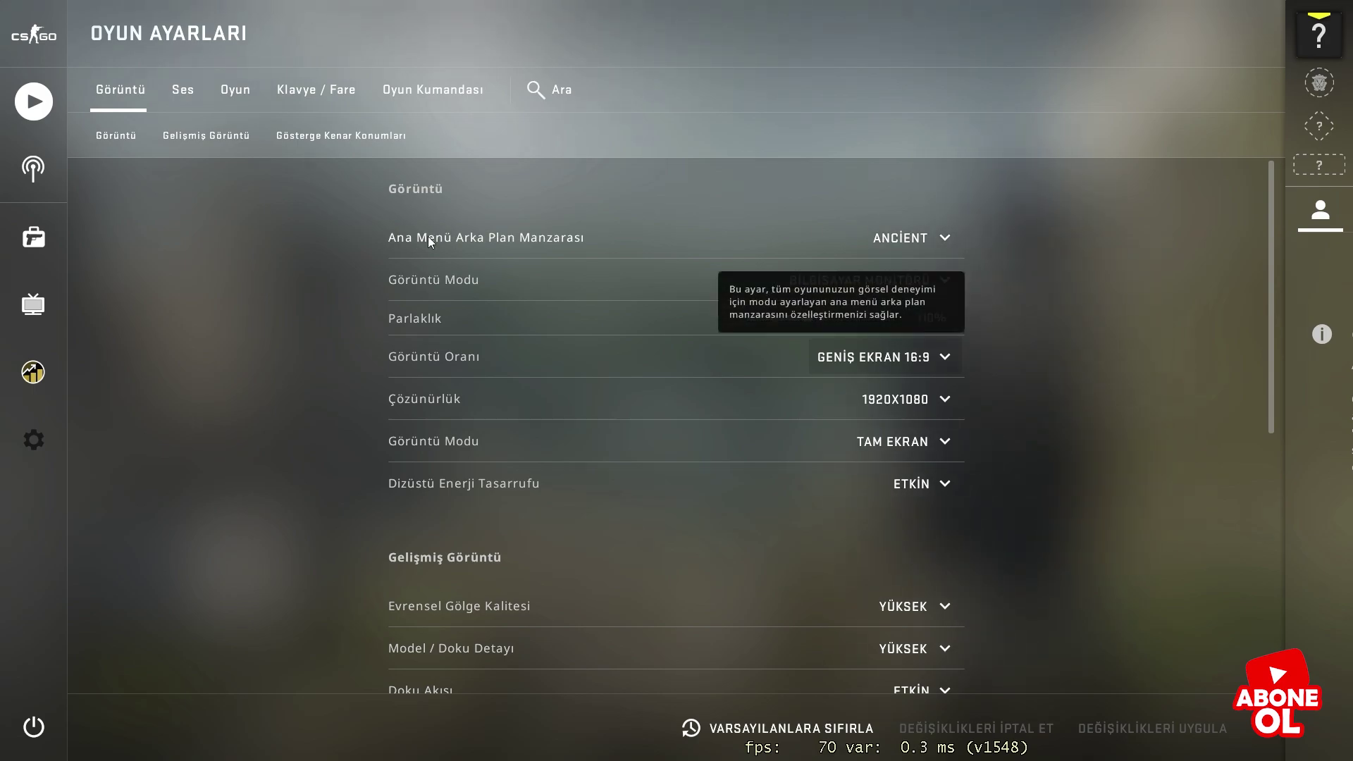
- Check the display settings and aspect ratio options, and set the aspect ratio (Görüntü Oranı) to Normal 4:3
scroll(1022, 247, down, 1)
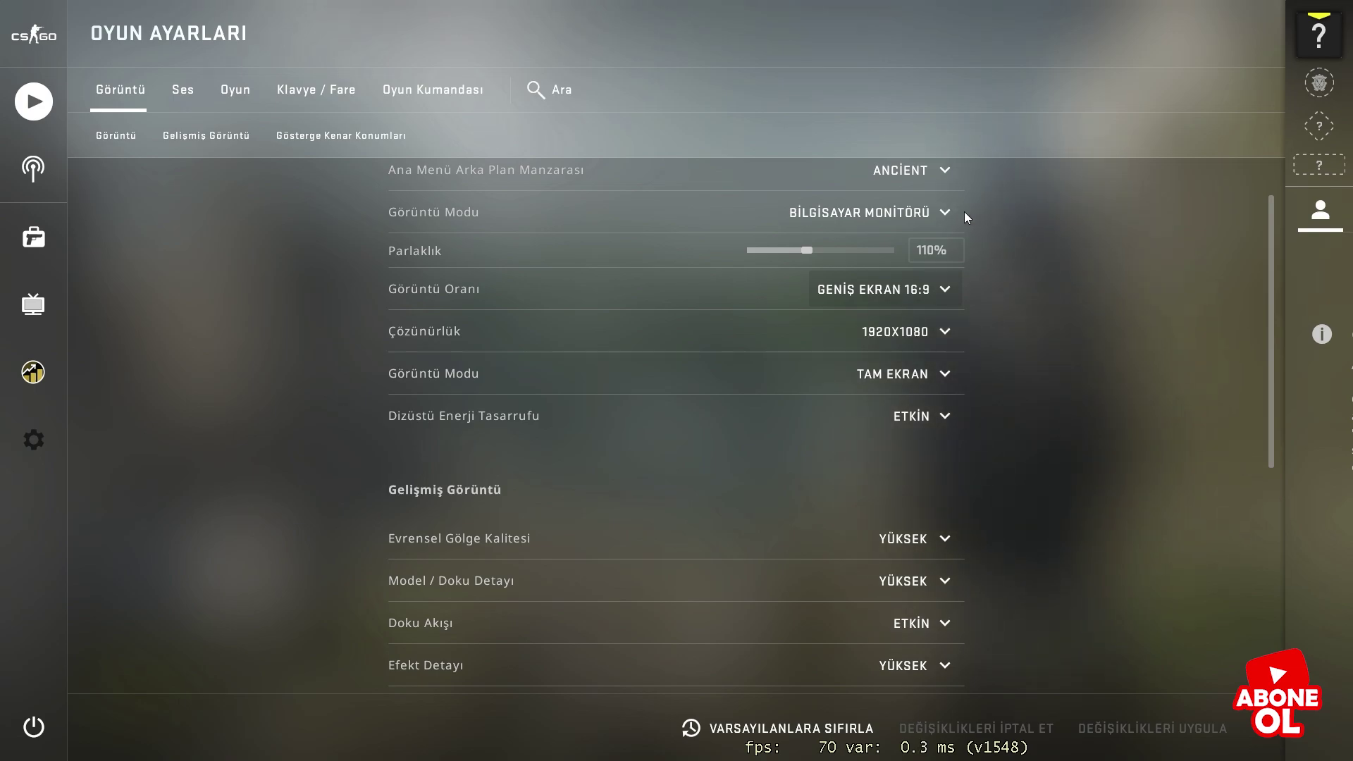
scroll(1131, 339, down, 1)
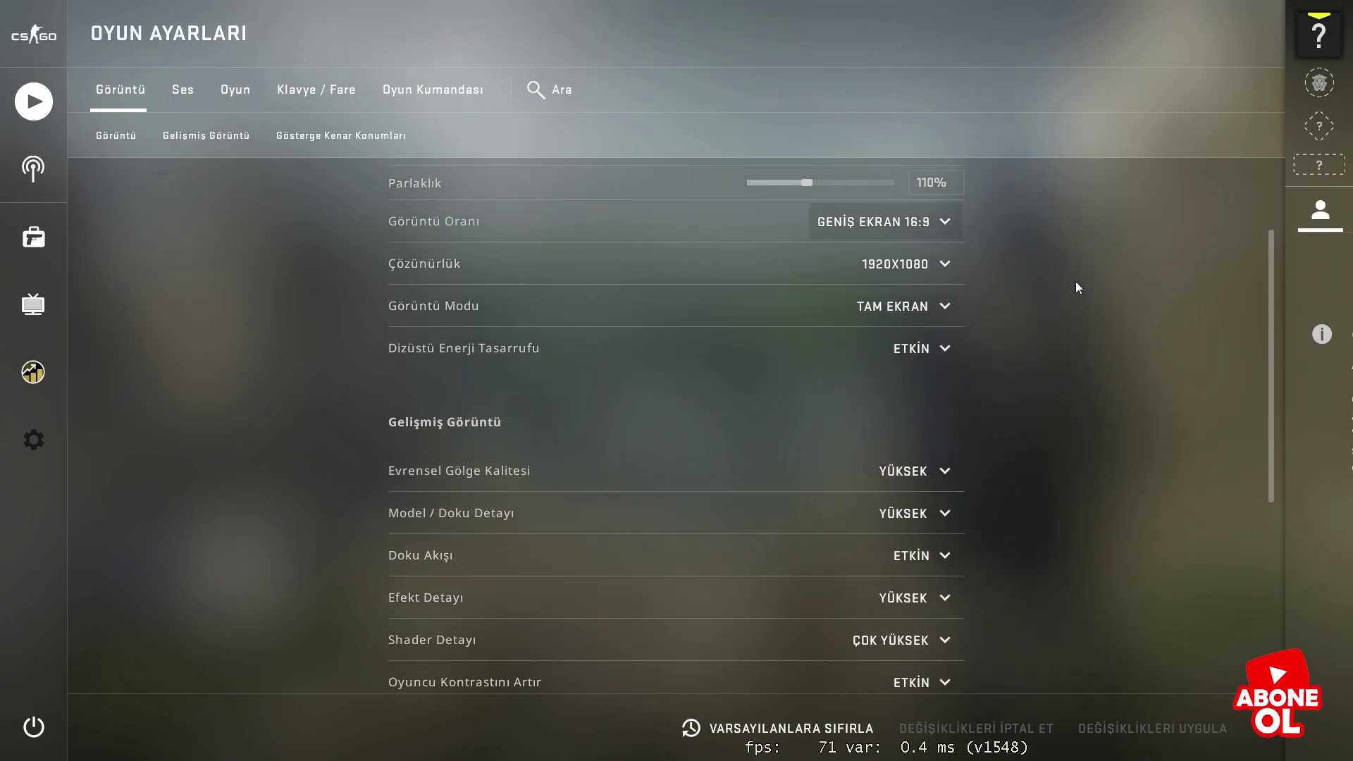
click(955, 221)
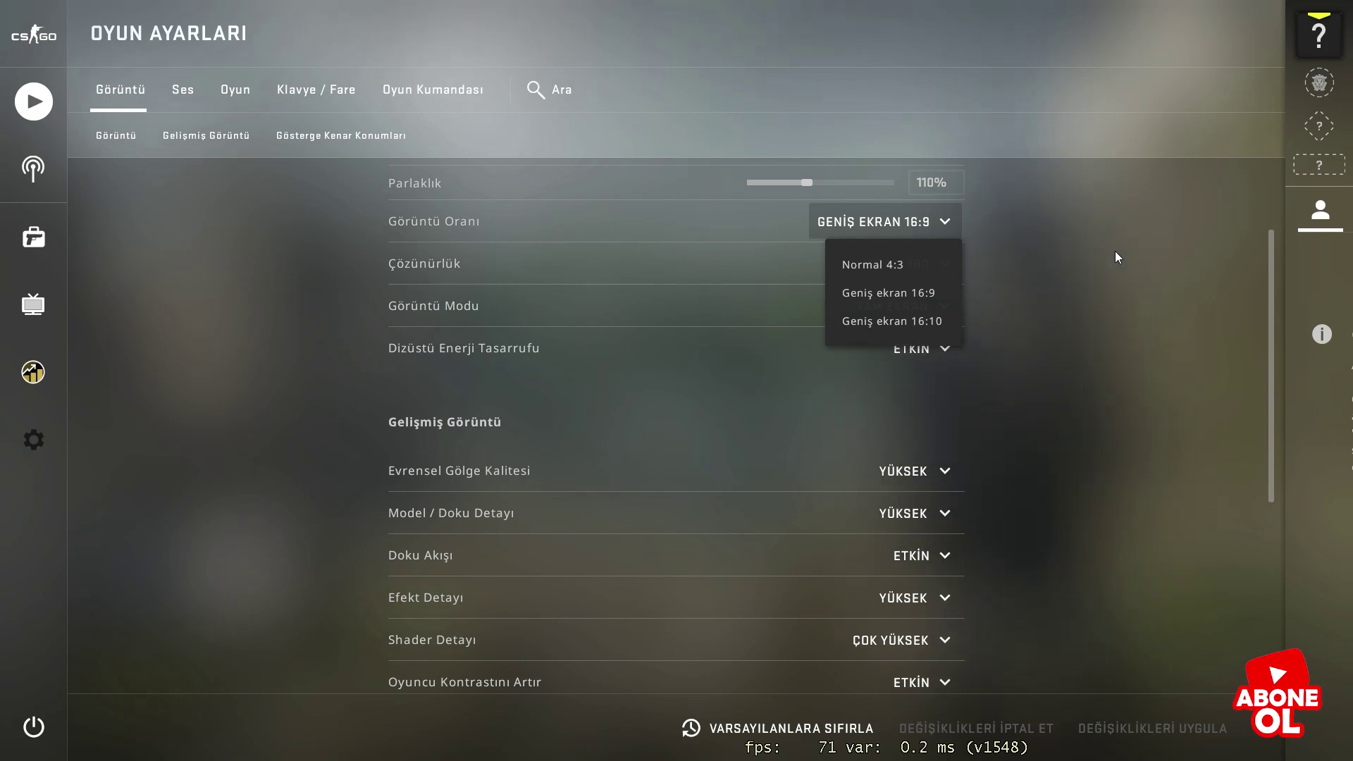
click(236, 334)
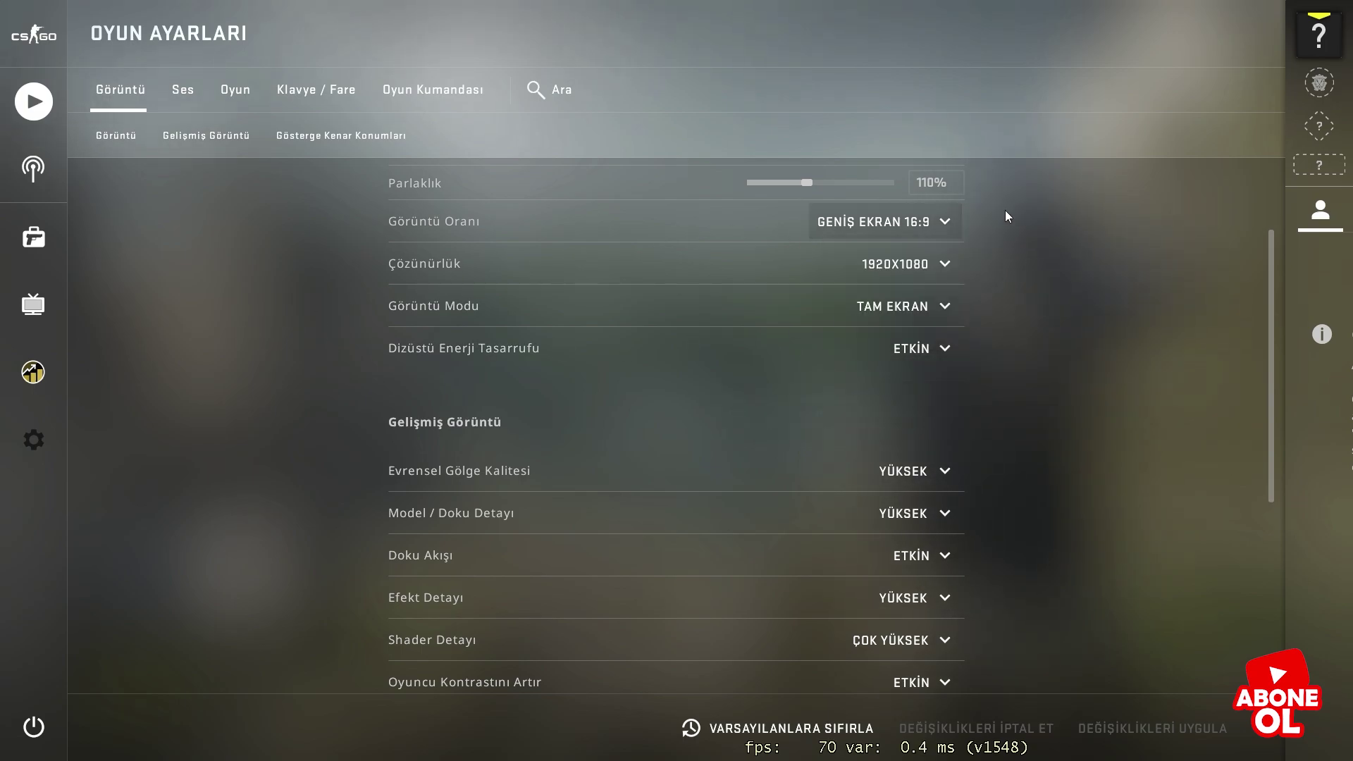
click(944, 222)
click(1041, 241)
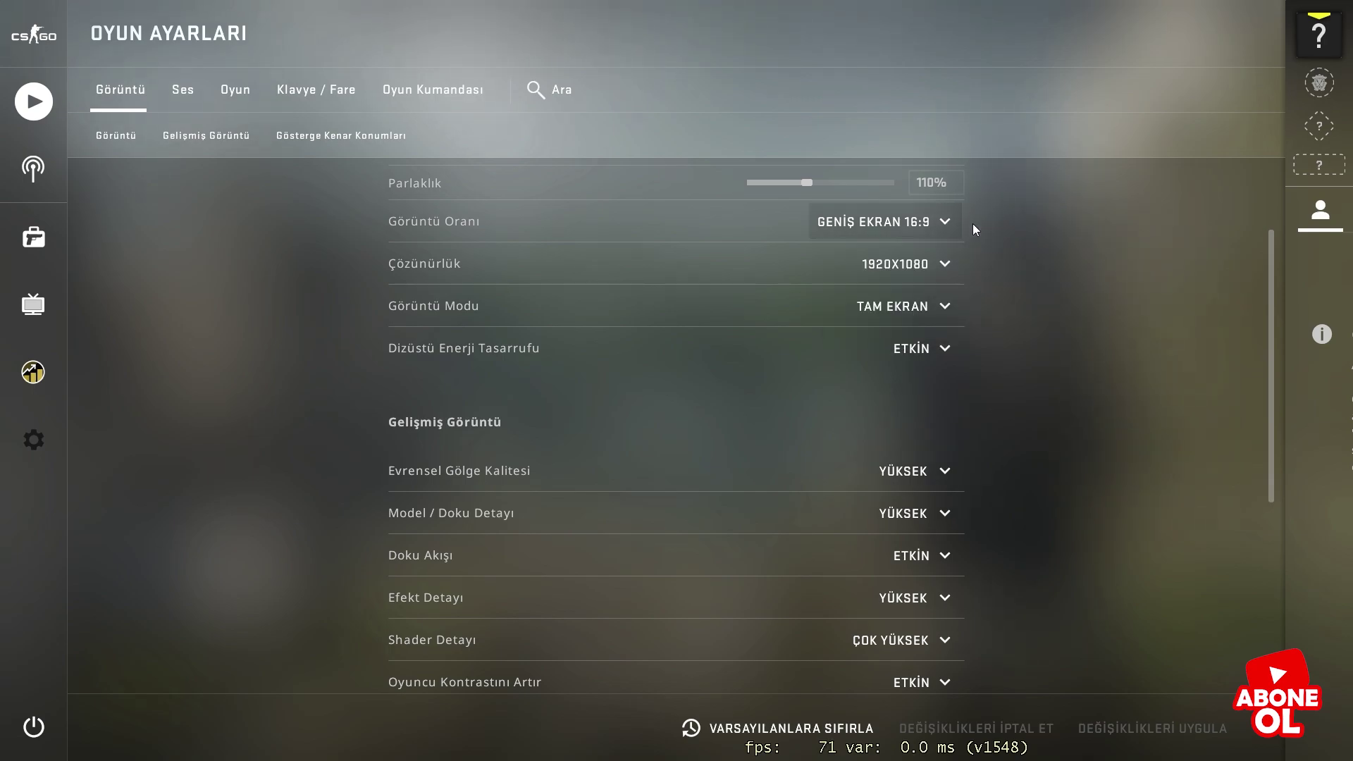
click(949, 224)
click(916, 265)
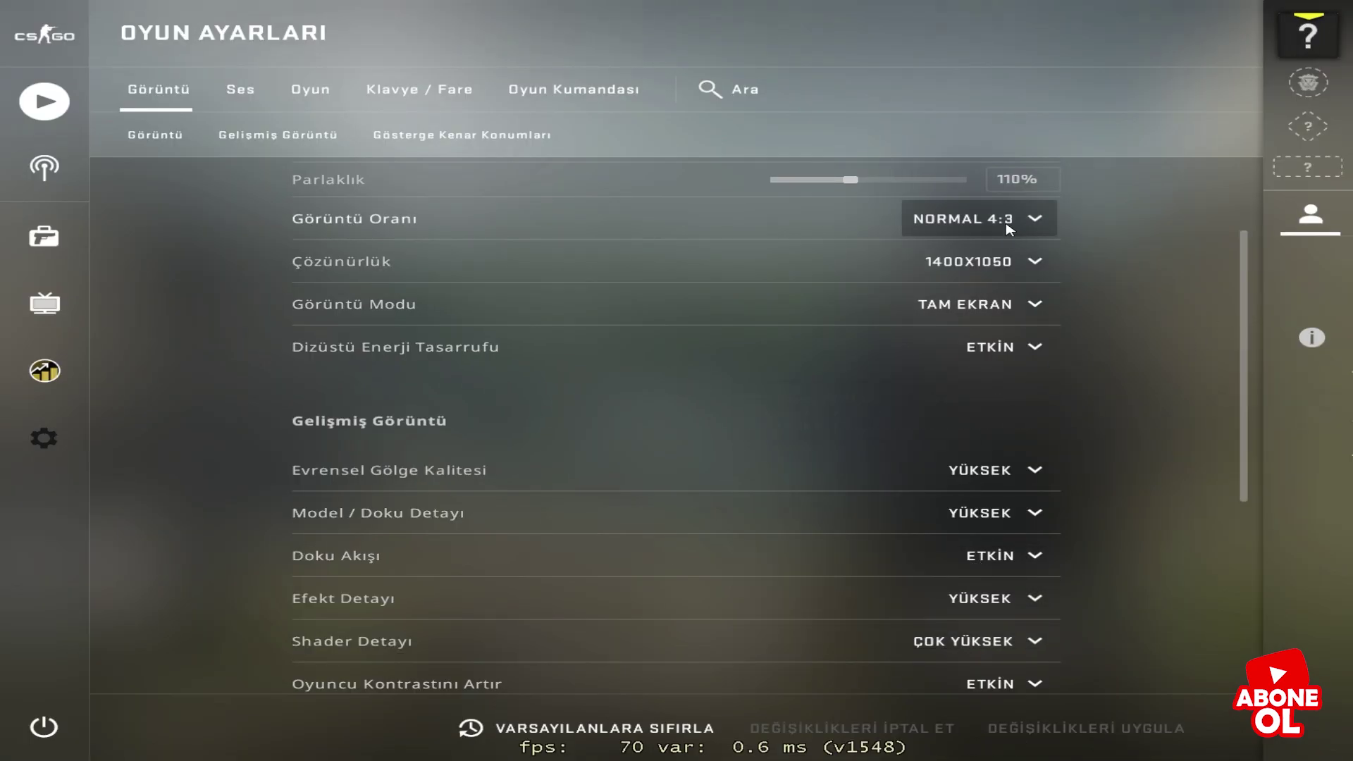
- Set the aspect ratio (Görüntü Oranı) to Geniş ekran 16:9 and apply the changes
click(1009, 229)
click(986, 293)
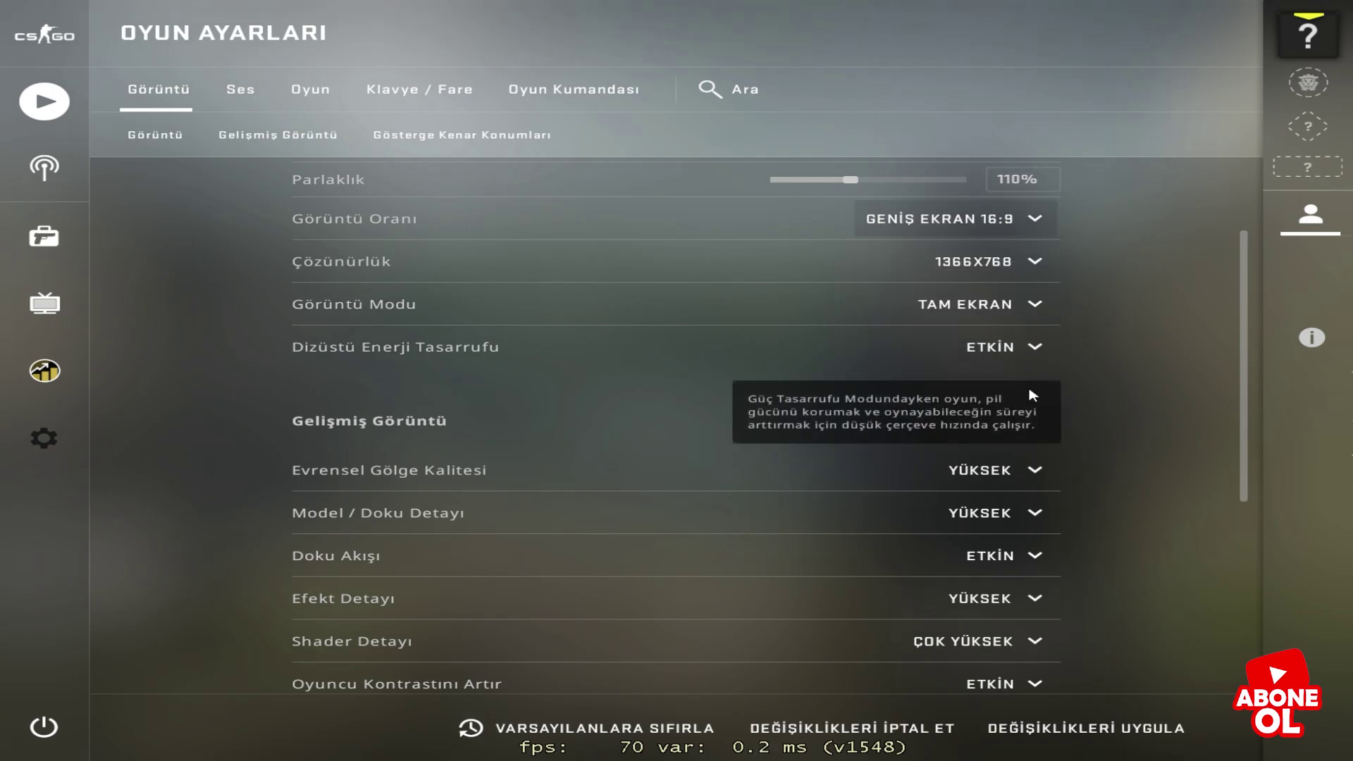
click(1128, 736)
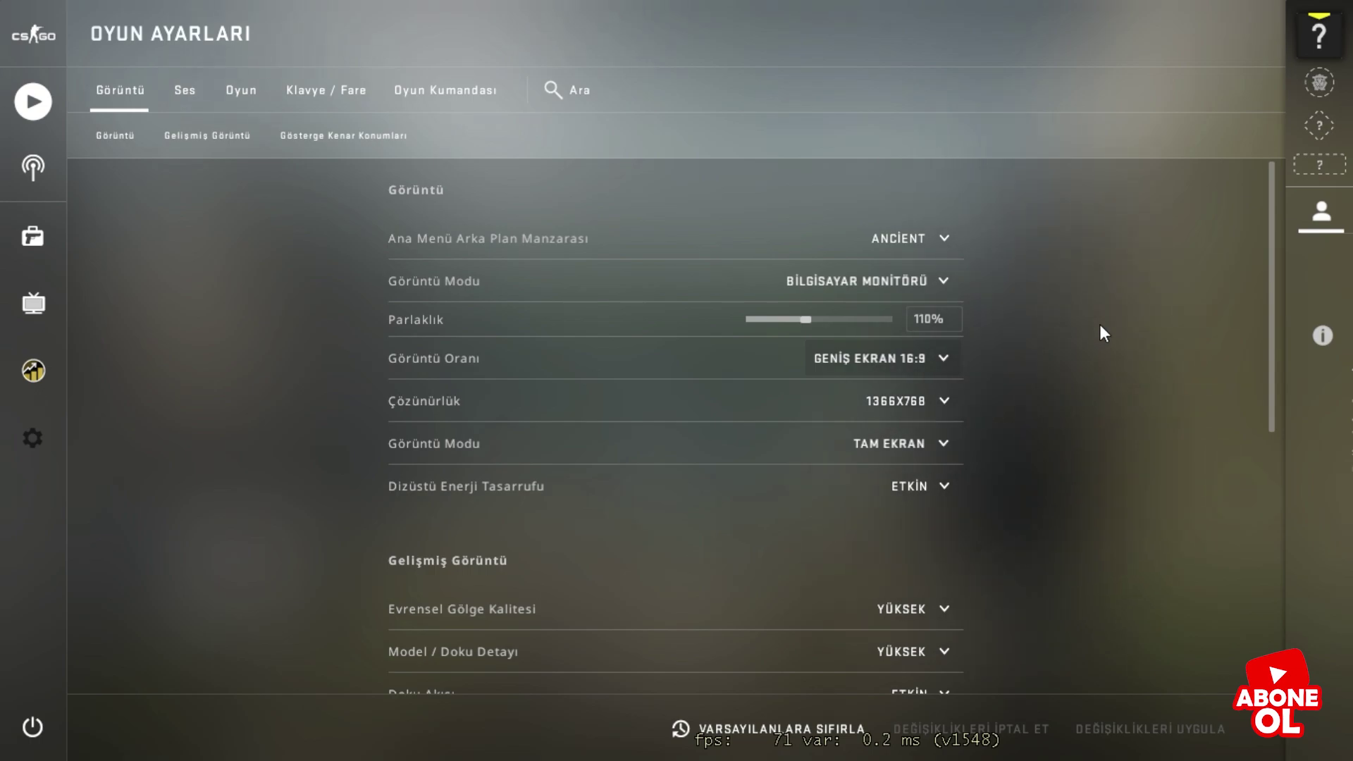
- Open the available resolutions (Çözünürlük) for the 16:9 aspect ratio
scroll(1100, 324, down, 3)
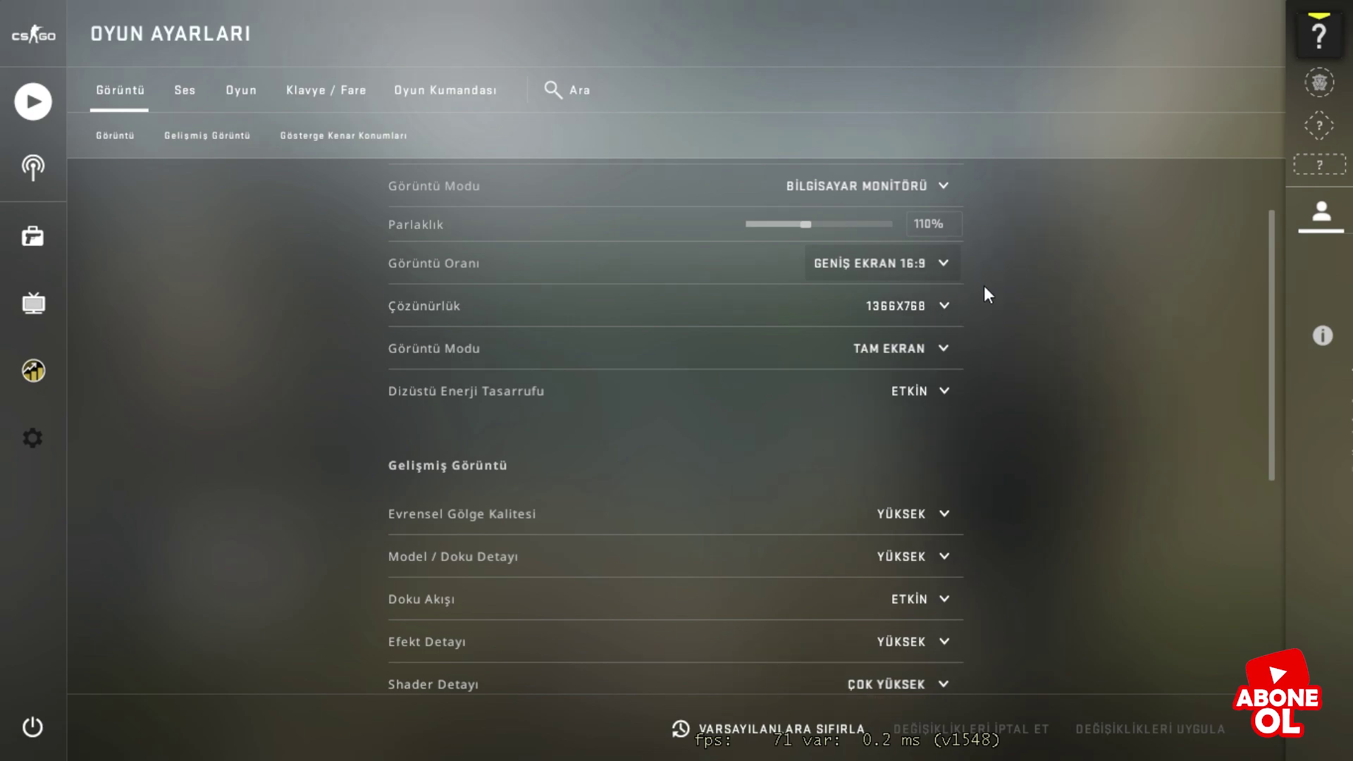
click(943, 306)
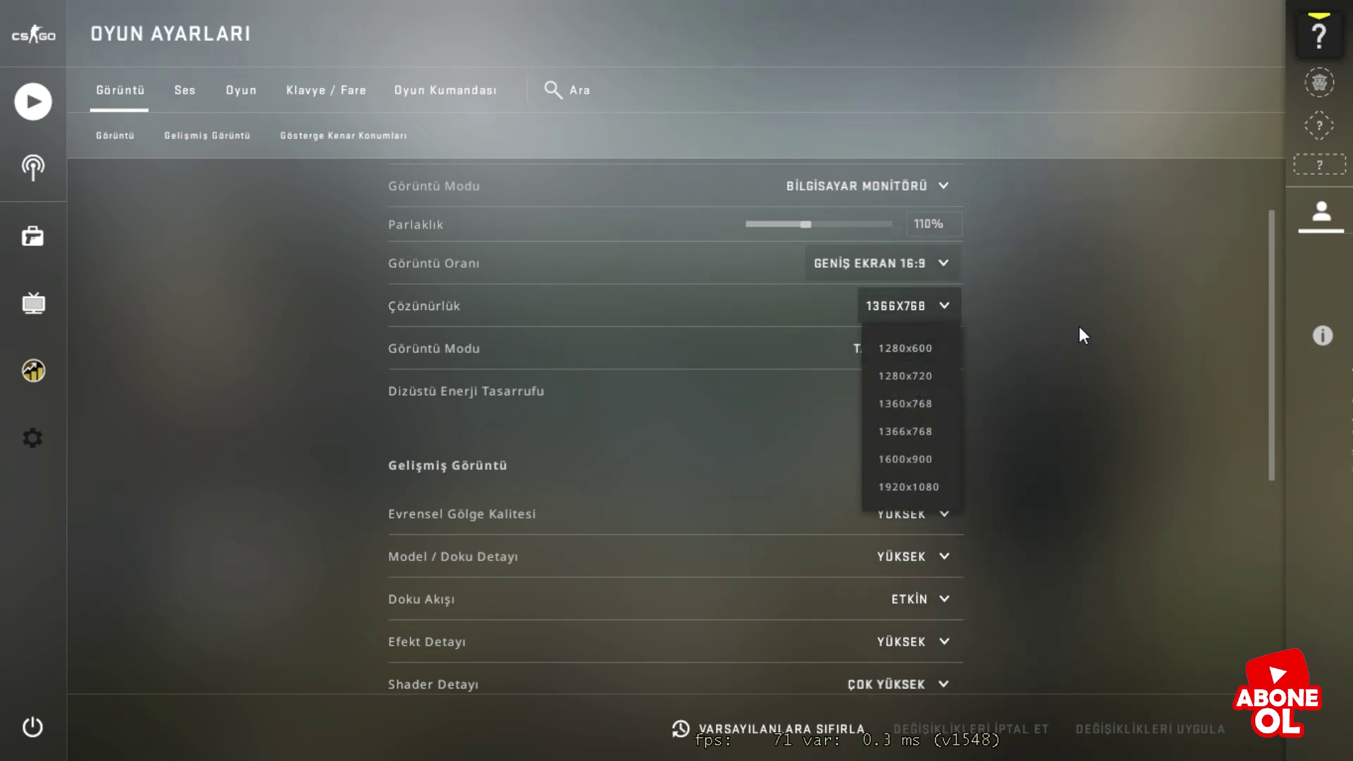